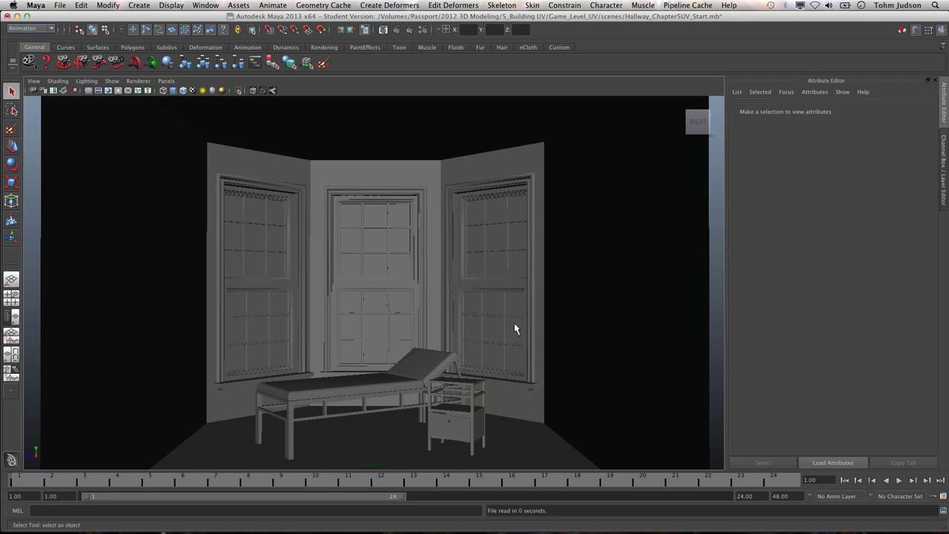
- Show the Outliner beside the perspective view and hide the ETM_Furniture_ExamTable and ETM_Furniture_SmallTable objects
click(11, 316)
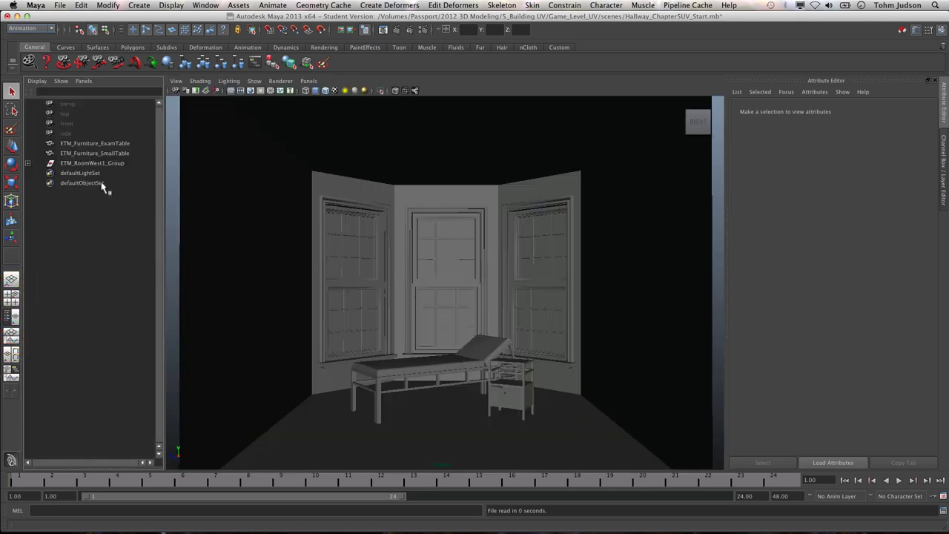
click(111, 144)
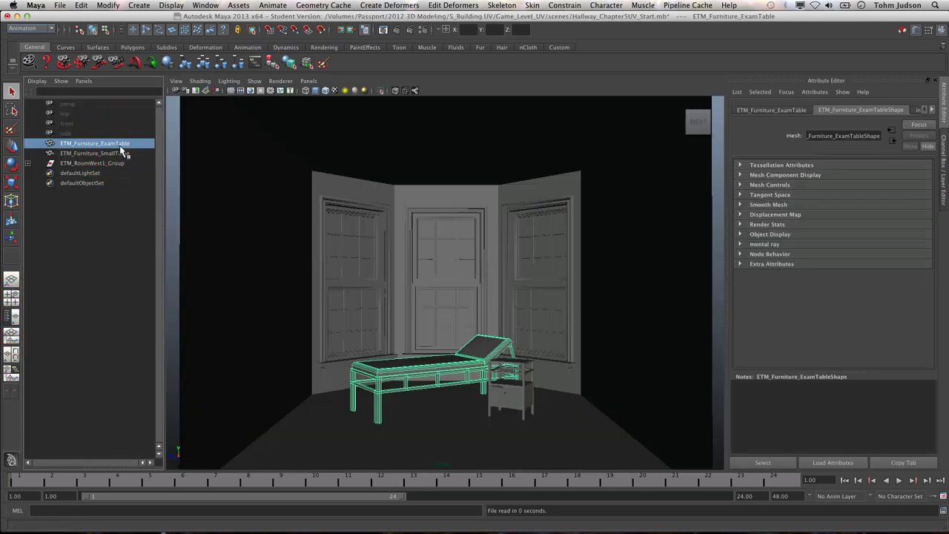
key(ctrl+h)
click(121, 152)
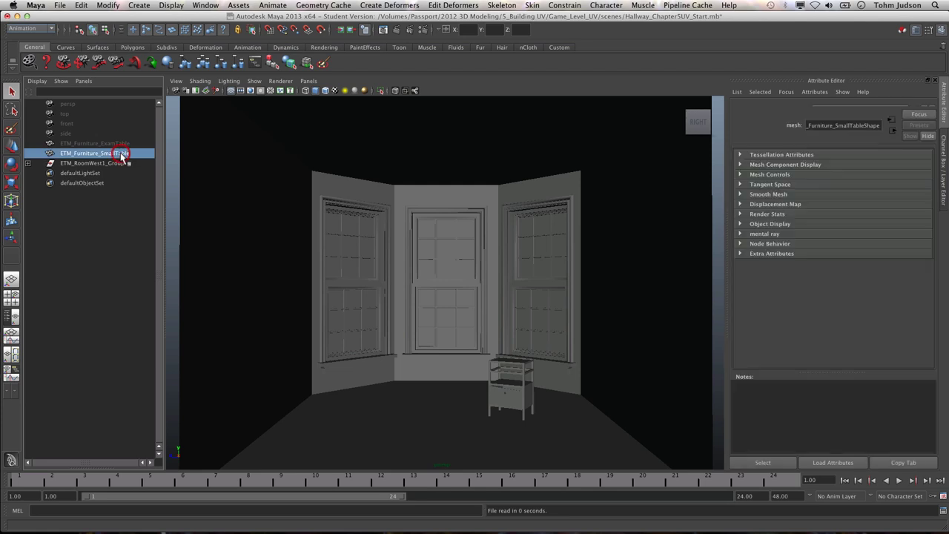
key(ctrl+h)
- Hide ETM_Hallway_Window, ETM_Hallway_Window1 and ETM_Hallway_Window2 inside the ETM_RoomWest1_Group
click(28, 163)
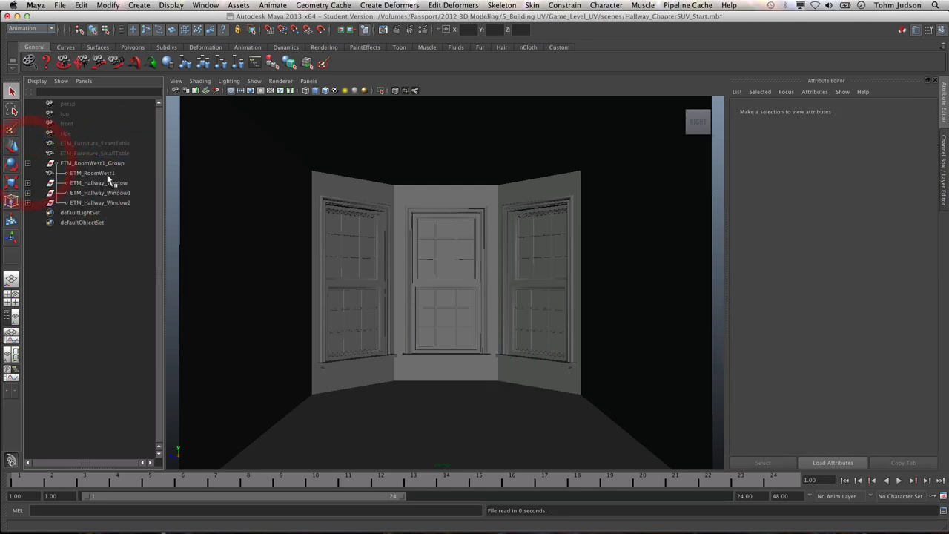
click(101, 172)
click(108, 182)
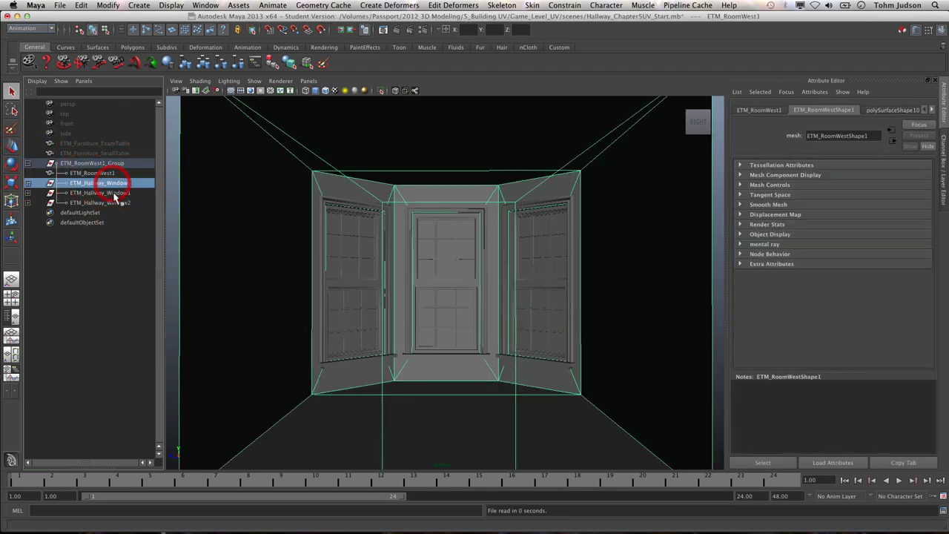
key(ctrl+h)
click(113, 193)
key(ctrl+h)
click(116, 203)
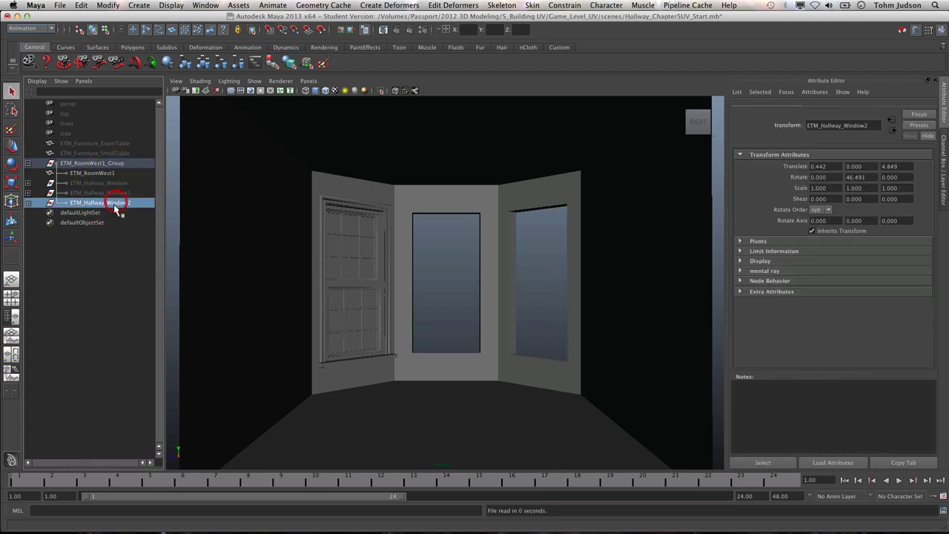
key(ctrl+h)
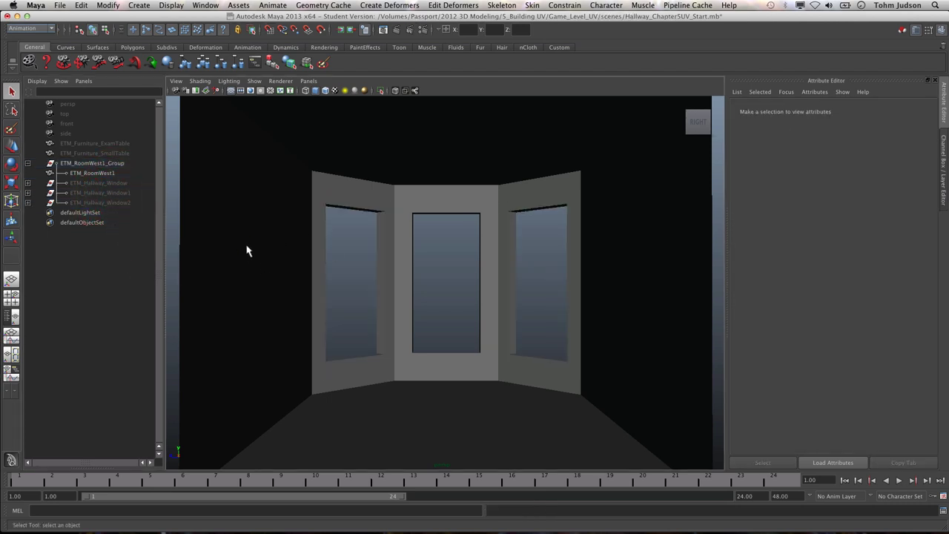
- Select the ETM_RoomWest1 mesh and turn off backface culling in the perspective view
click(247, 249)
mouse_move(349, 252)
alt+mouse_down()
mouse_move(392, 275)
mouse_move(451, 263)
mouse_move(467, 229)
mouse_move(448, 223)
mouse_move(440, 269)
alt+mouse_up()
click(200, 81)
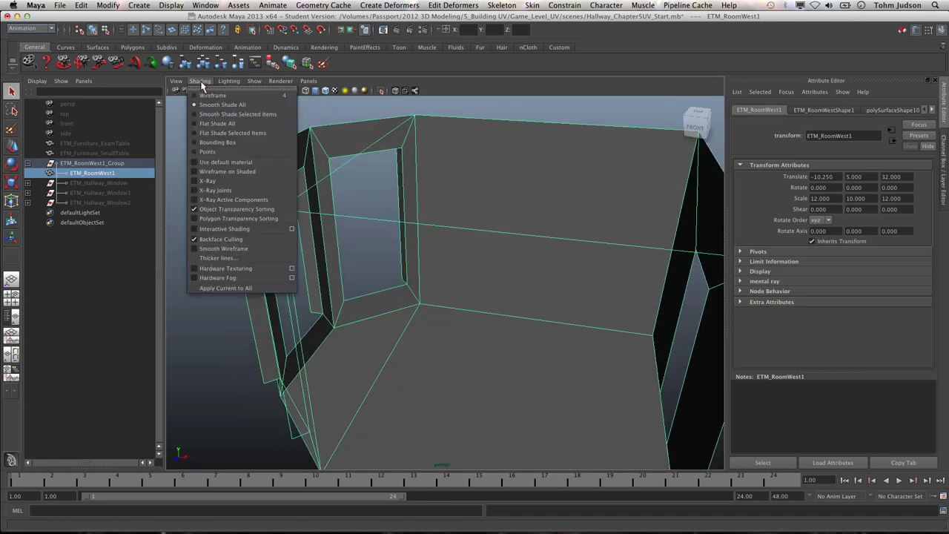
click(219, 238)
alt+drag(328, 280, 394, 214)
alt+drag(572, 228, 496, 236)
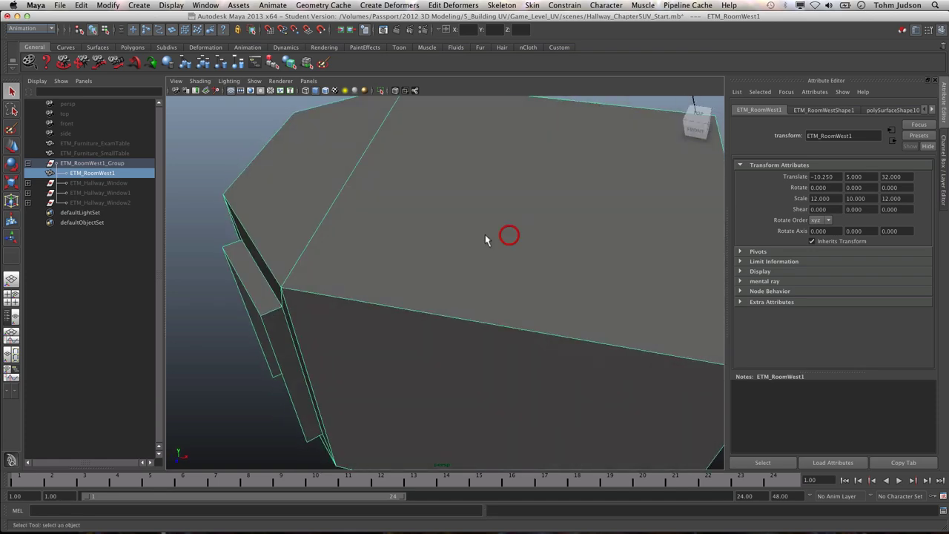
alt+drag(438, 260, 470, 267)
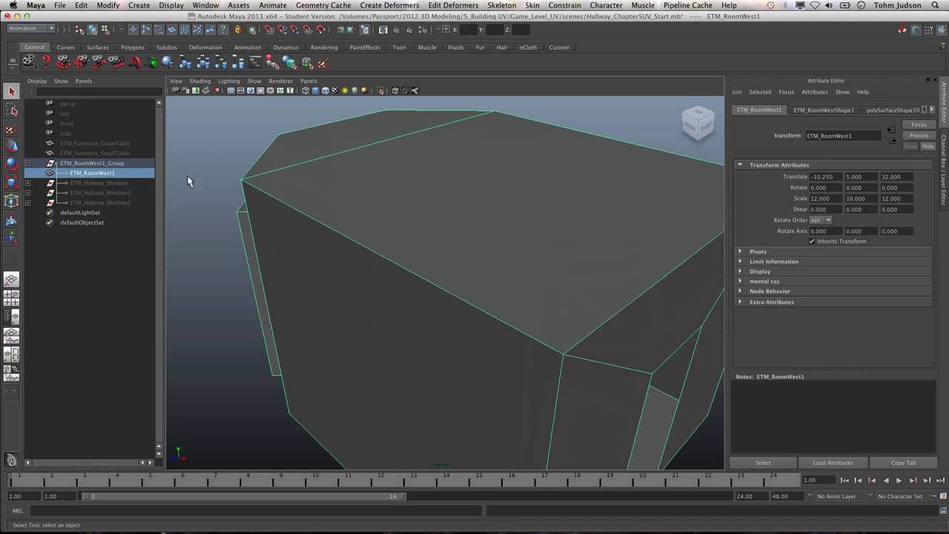
- Create a new Lambert material in the Hypershade and map a Checker texture to its color
click(169, 5)
mouse_move(205, 5)
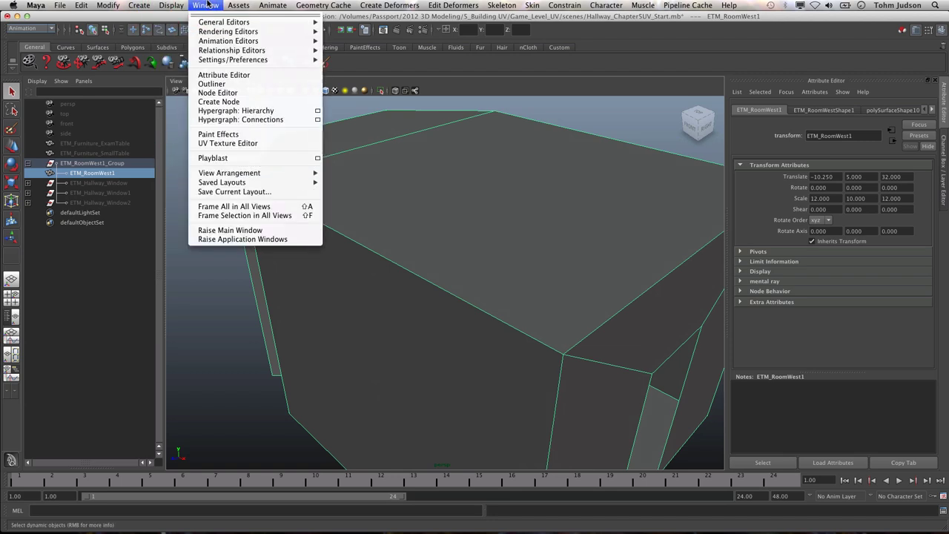
mouse_move(245, 31)
click(352, 55)
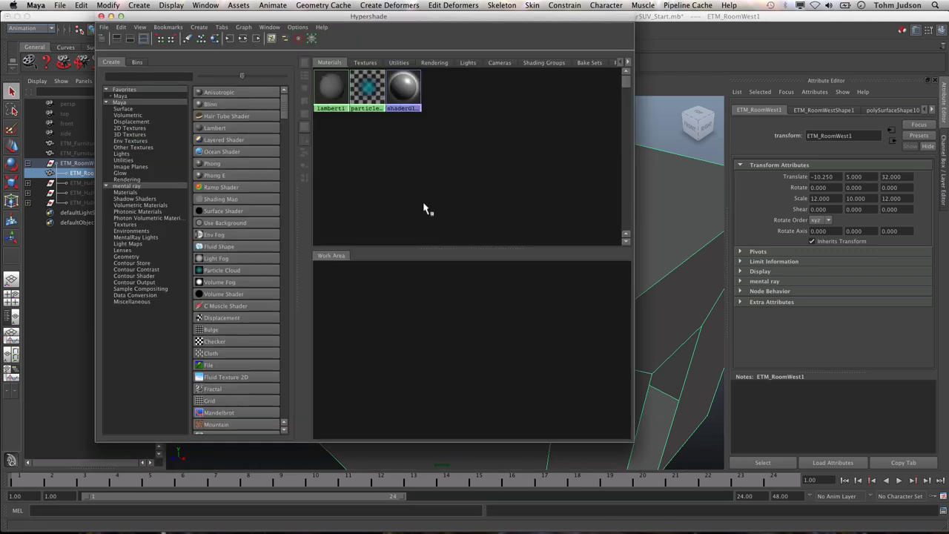
click(224, 128)
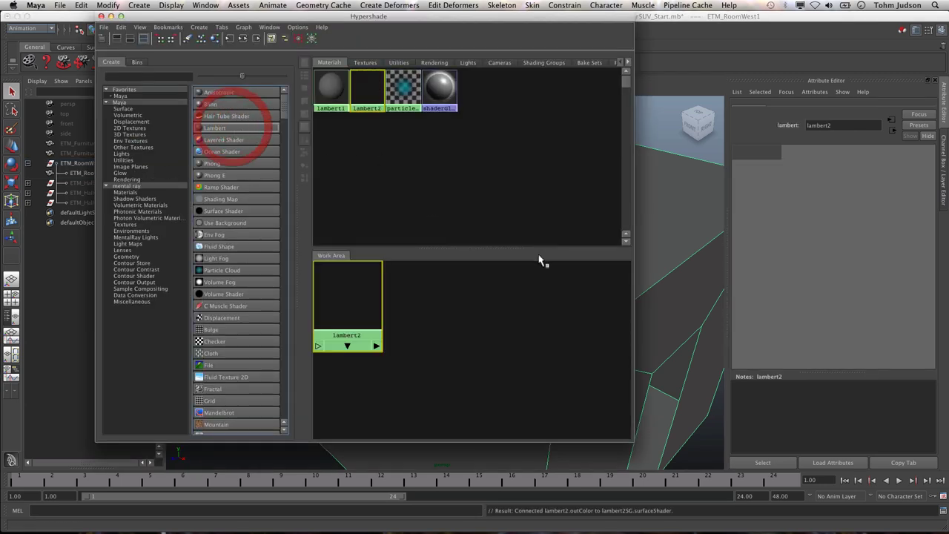
click(101, 16)
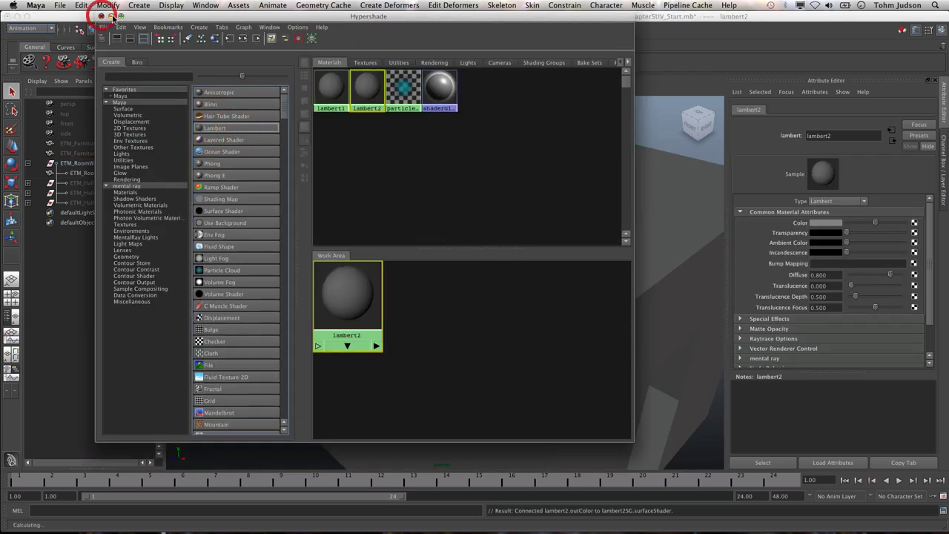
click(913, 224)
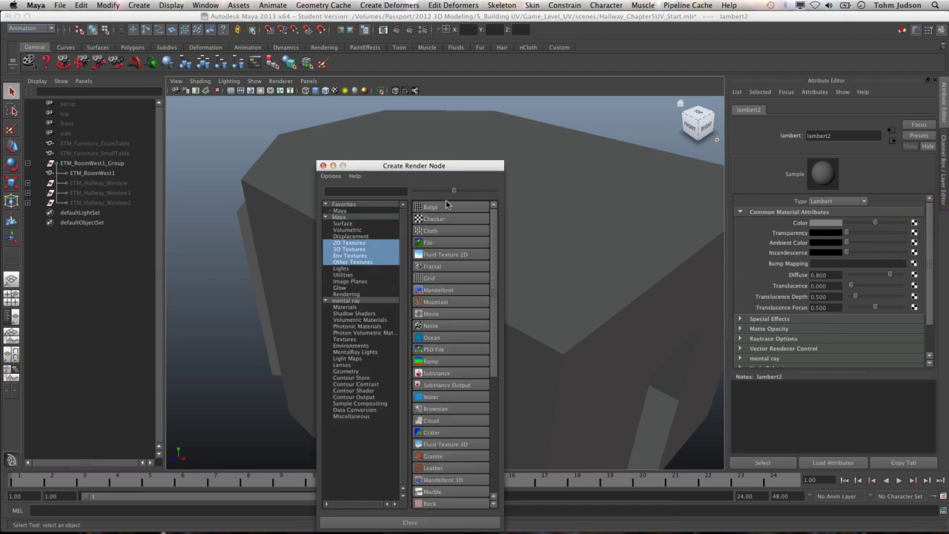
click(444, 221)
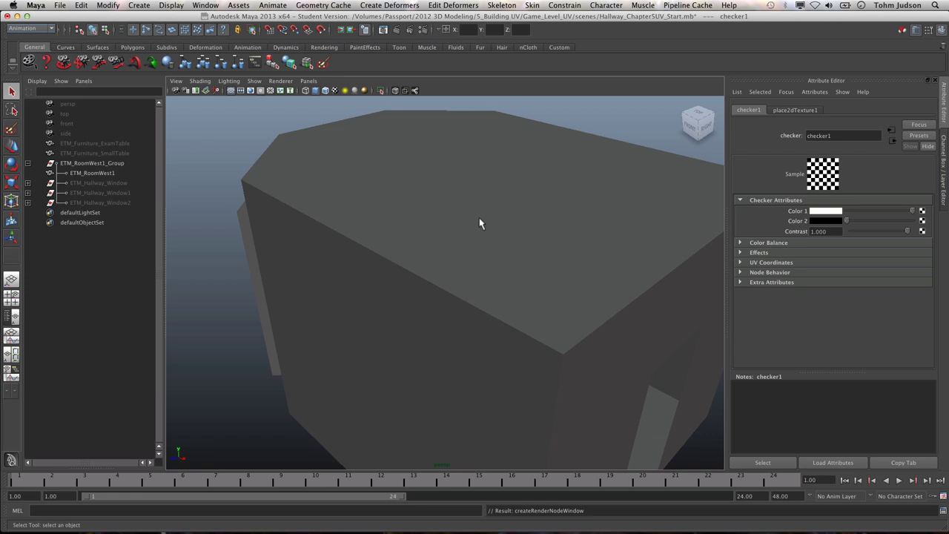
- Assign the checkered Lambert material to the ETM_RoomWest1 mesh and display textures in the perspective view
right_drag(478, 219, 547, 387)
click(478, 220)
key(6)
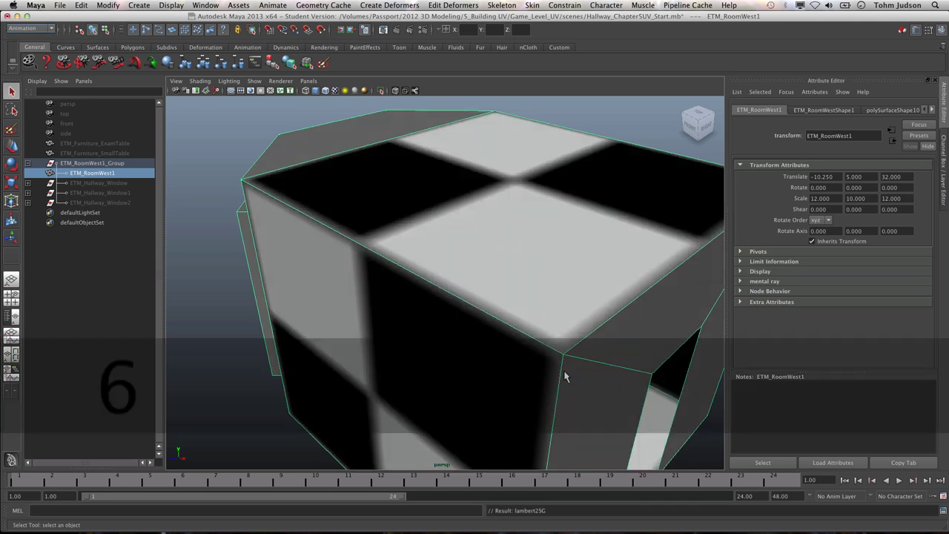
alt+right_drag(567, 247, 345, 252)
alt+drag(381, 296, 470, 292)
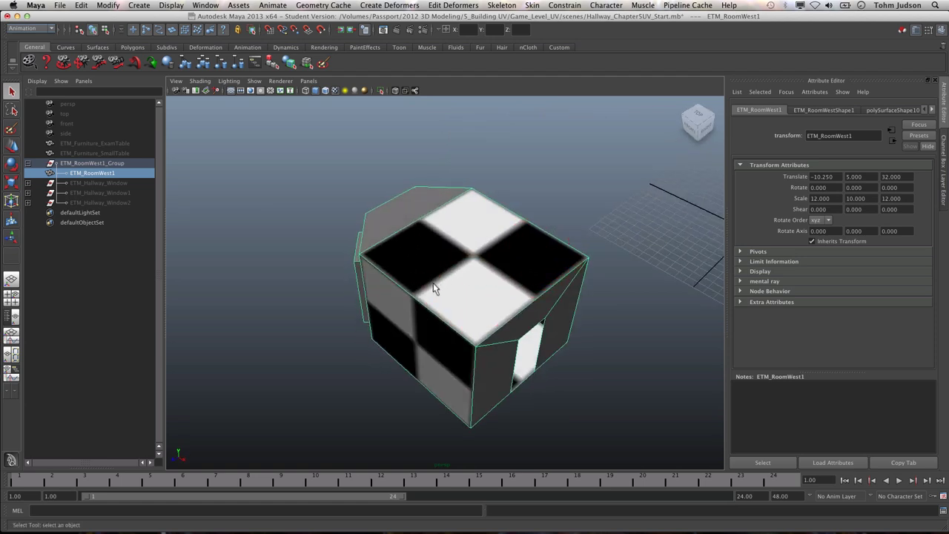
mouse_move(448, 252)
alt+right_down()
mouse_move(546, 248)
mouse_move(434, 254)
alt+right_up()
click(434, 254)
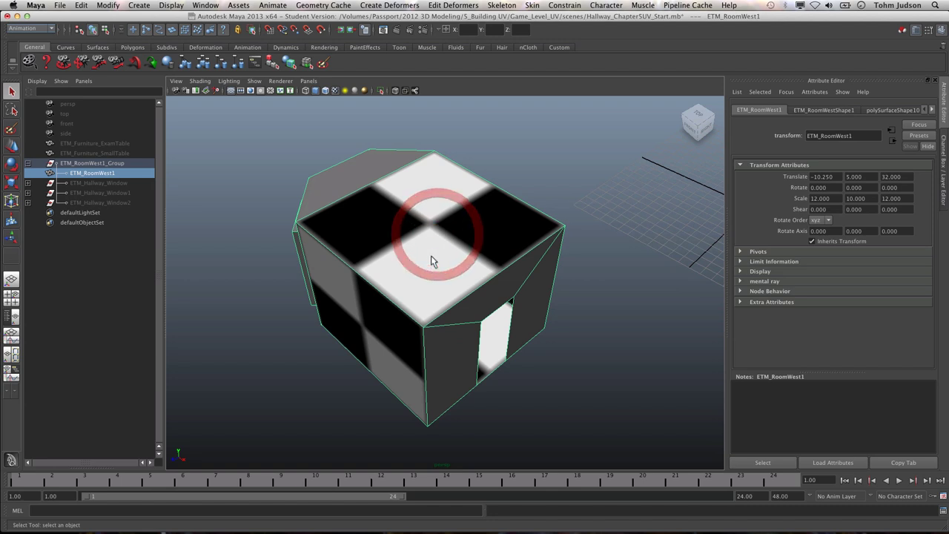
- Switch to the Persp/UV Texture Editor layout and dim the checker image behind the UVs
click(11, 356)
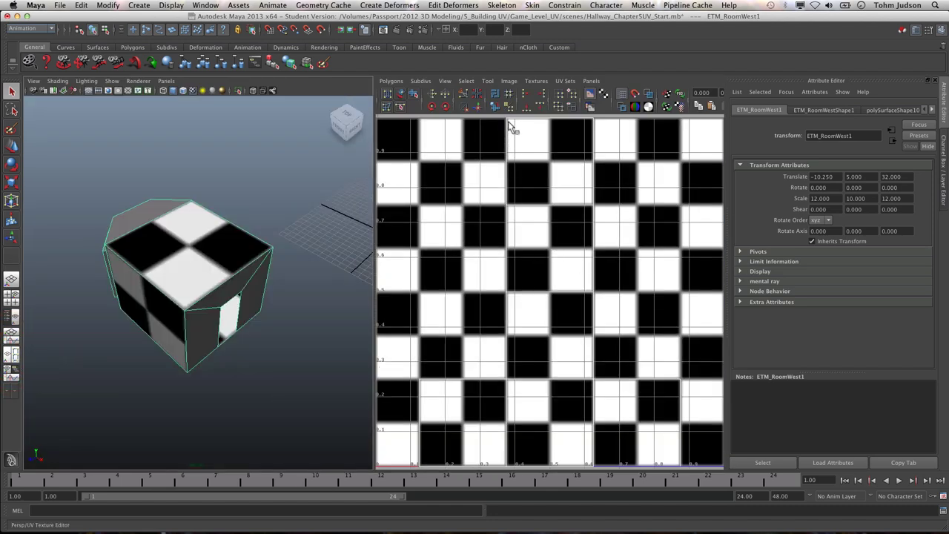
alt+right_drag(581, 243, 459, 233)
click(509, 81)
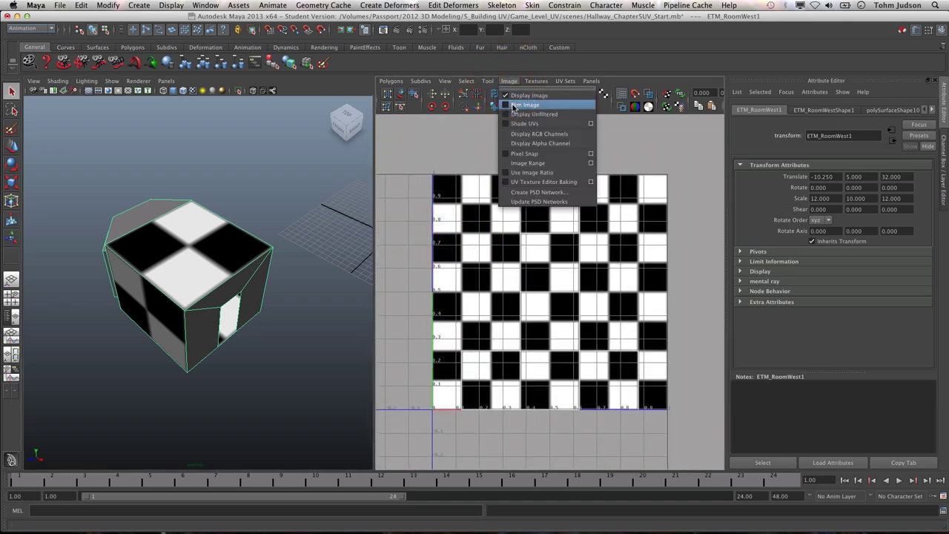
click(513, 110)
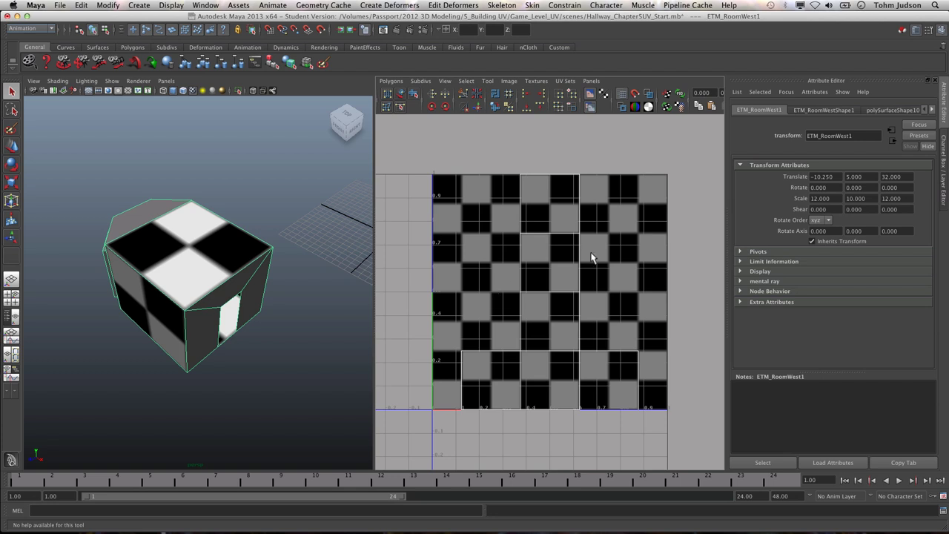
- Hide the checker image temporarily to examine the room's existing UV layout, and show the image again
click(509, 82)
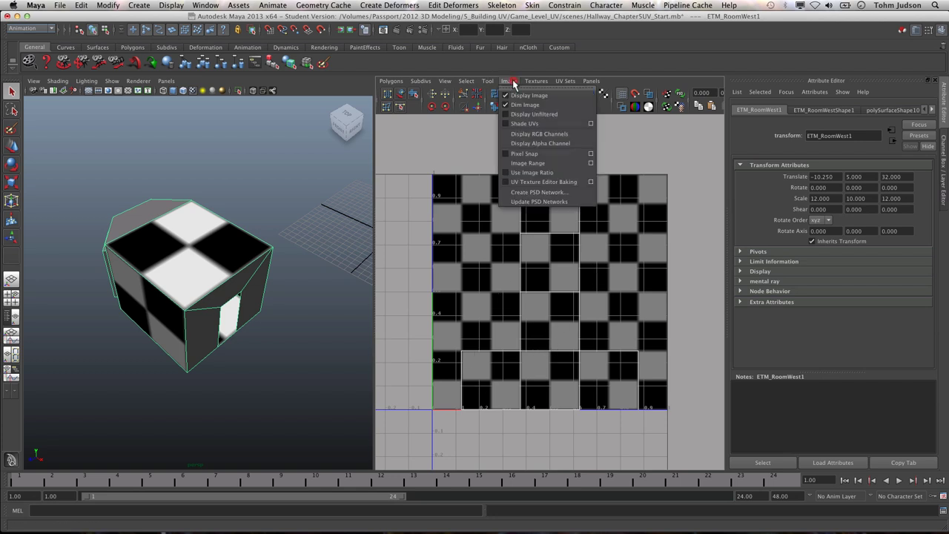
click(513, 96)
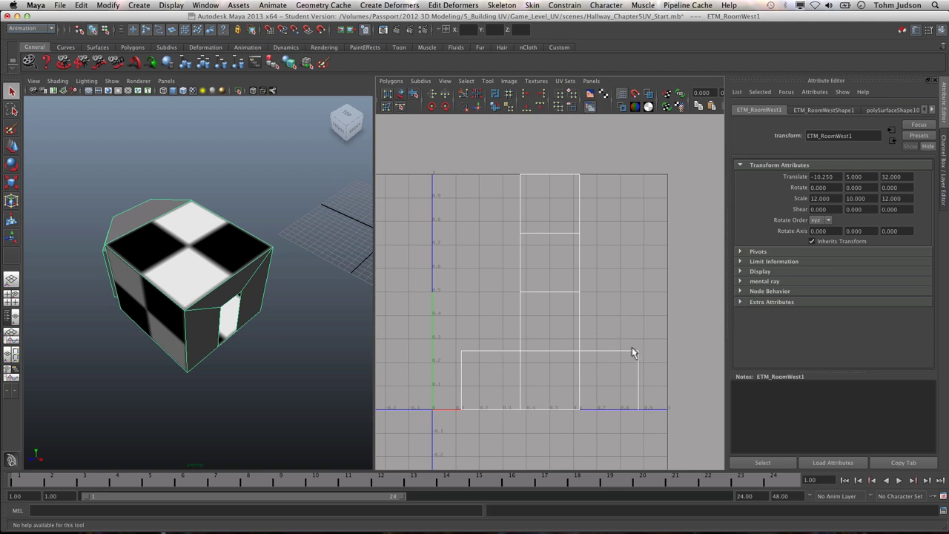
click(509, 81)
click(514, 94)
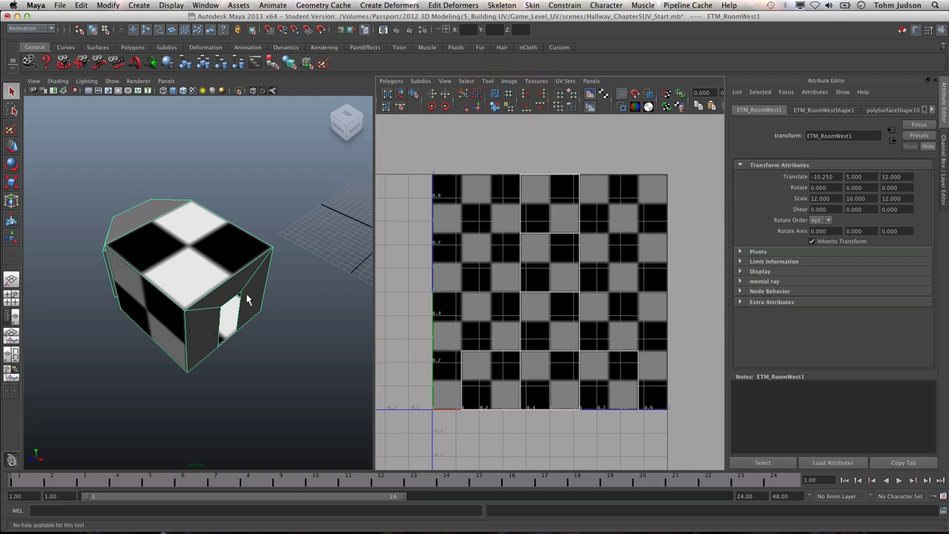
- Switch to the Polygons menu set and apply Automatic Mapping to the ETM_RoomWest1 mesh
alt+drag(147, 327, 160, 277)
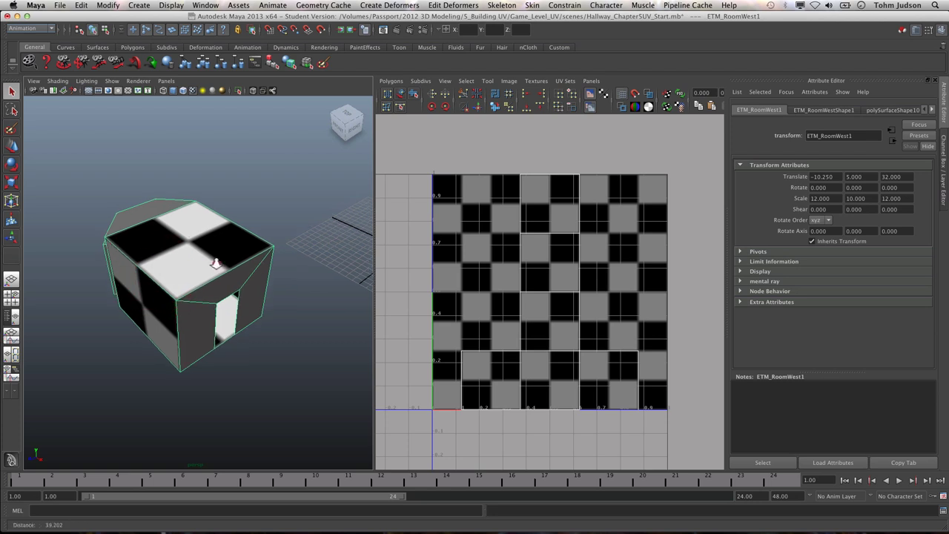
alt+right_drag(212, 265, 274, 259)
alt+middle_drag(247, 252, 259, 268)
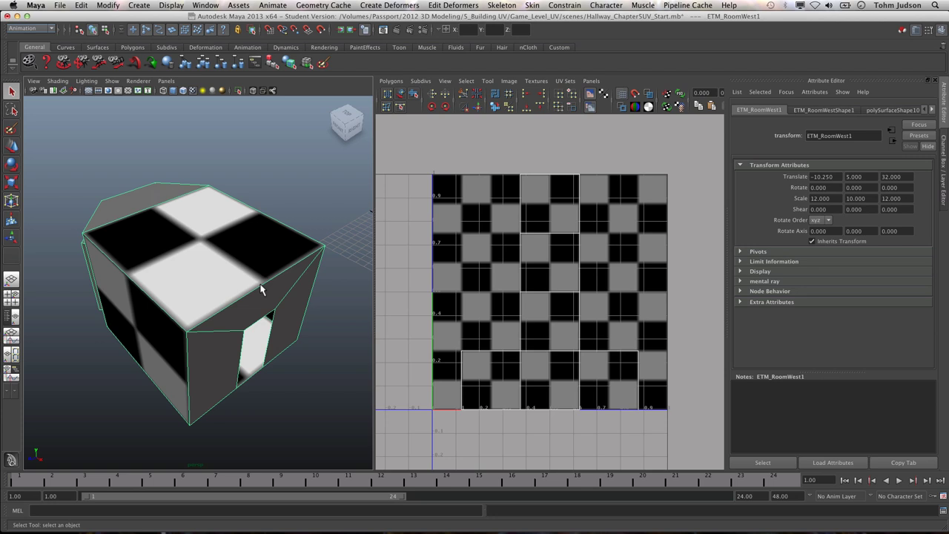
click(41, 29)
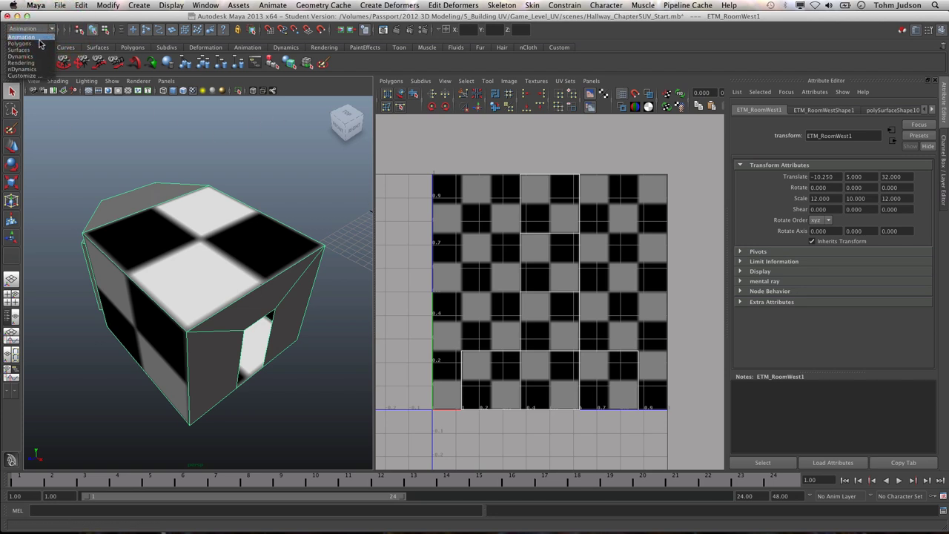
click(41, 43)
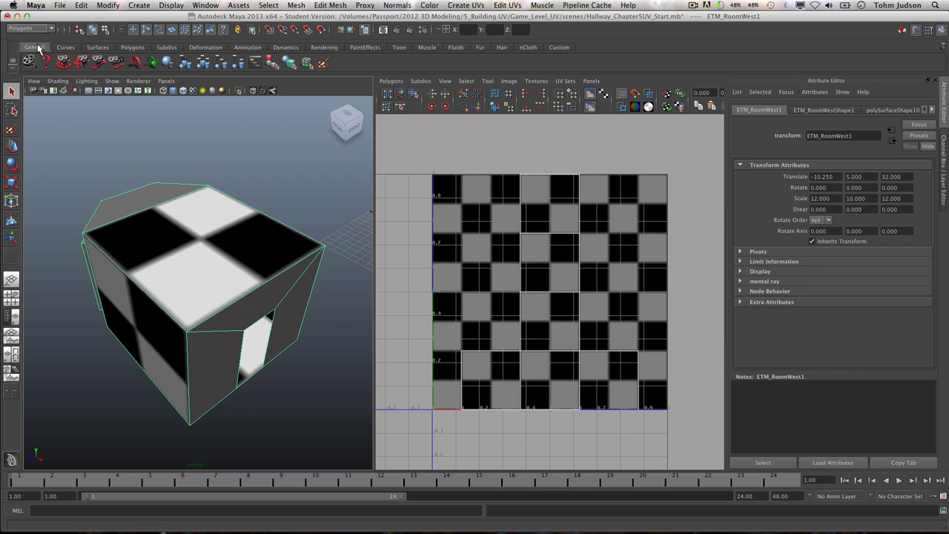
click(471, 5)
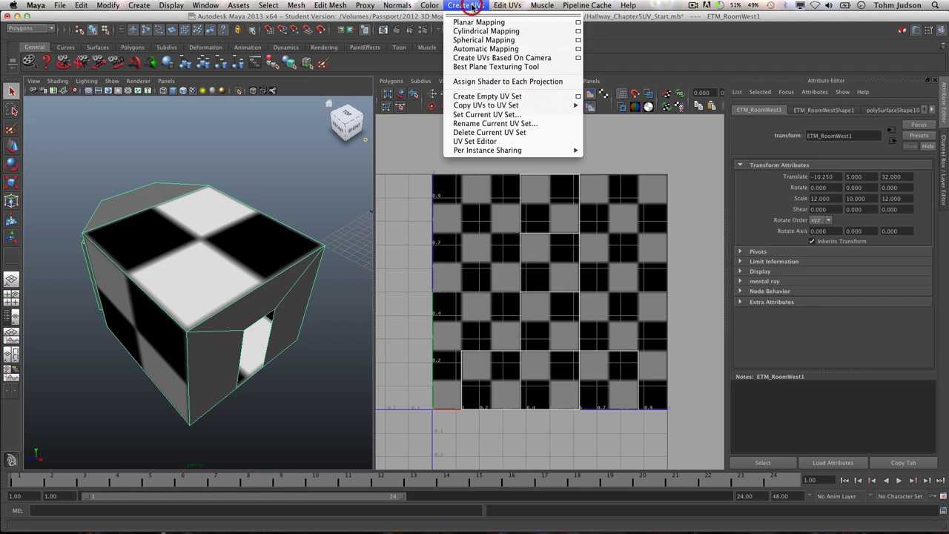
click(505, 49)
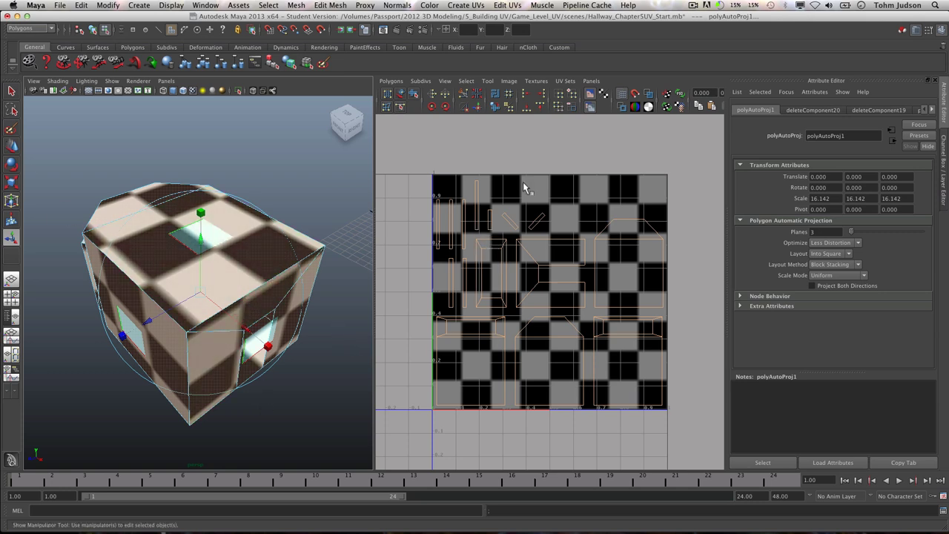
- Examine the automatically mapped UV shells with the checker image hidden and the mesh deselected, and show the image again
click(511, 80)
click(522, 95)
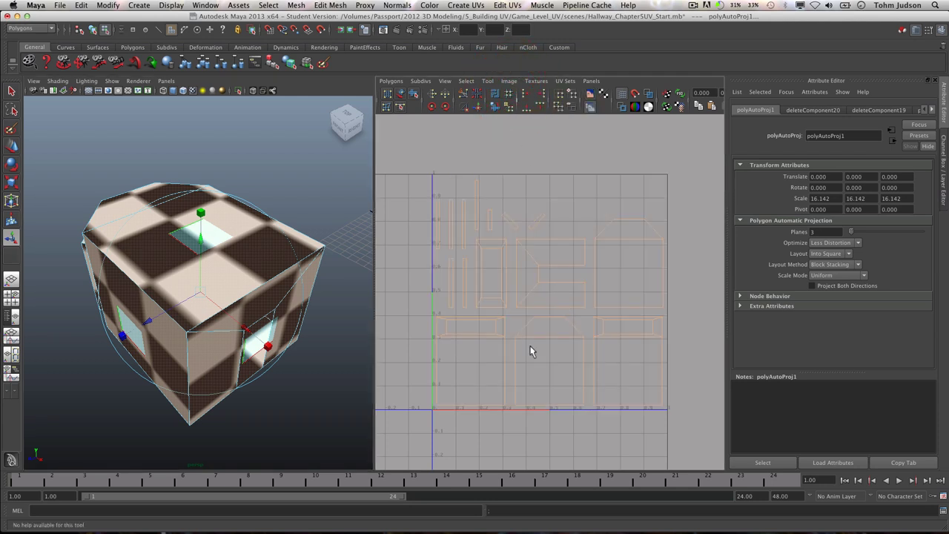
click(410, 152)
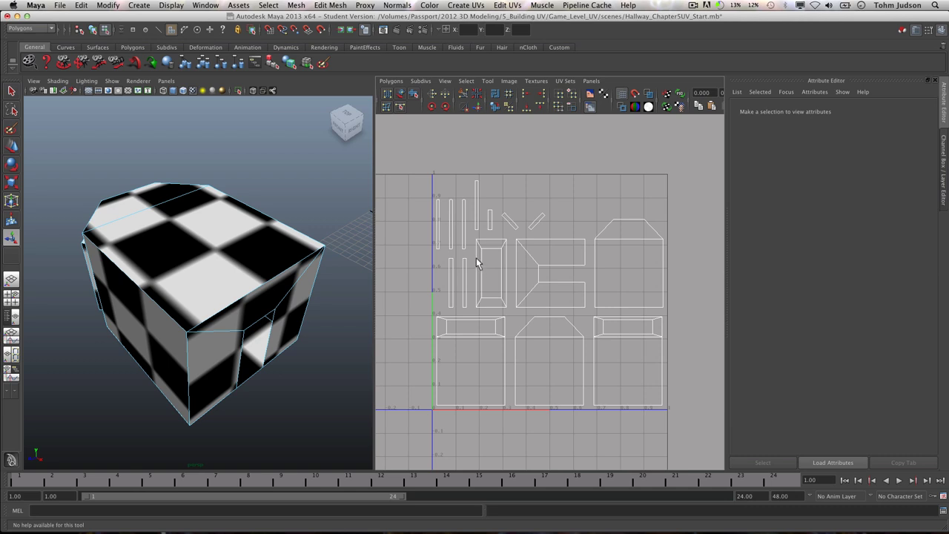
click(509, 81)
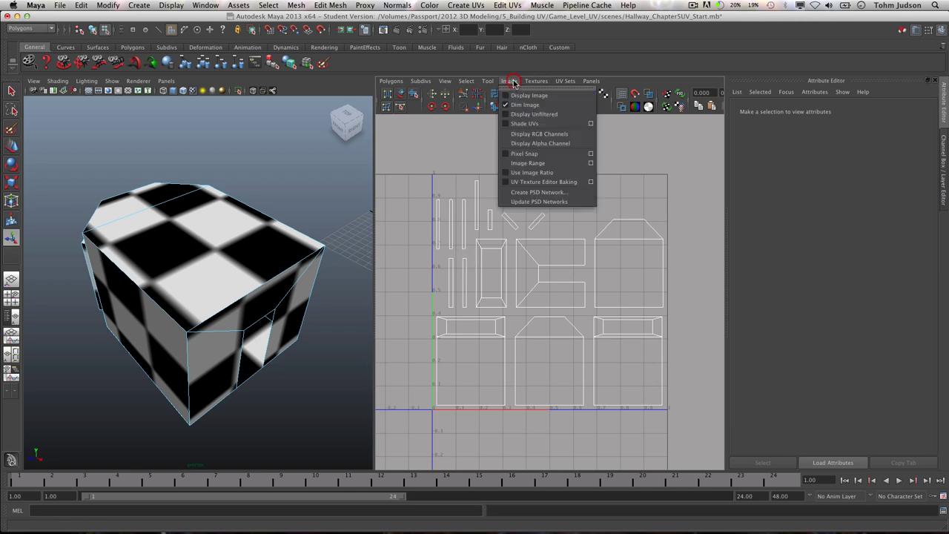
click(519, 96)
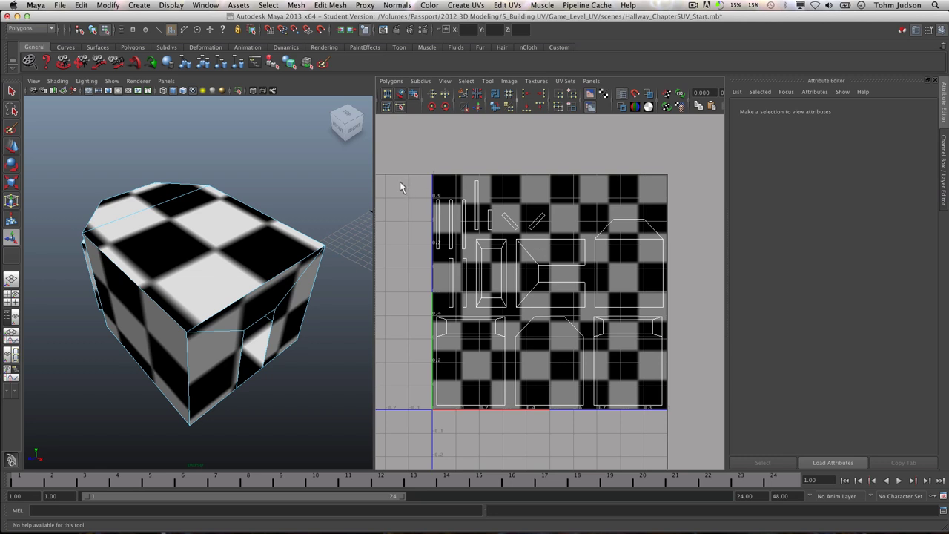
- Activate the Scale tool and select all the room mesh's faces in the UV Texture Editor
click(689, 424)
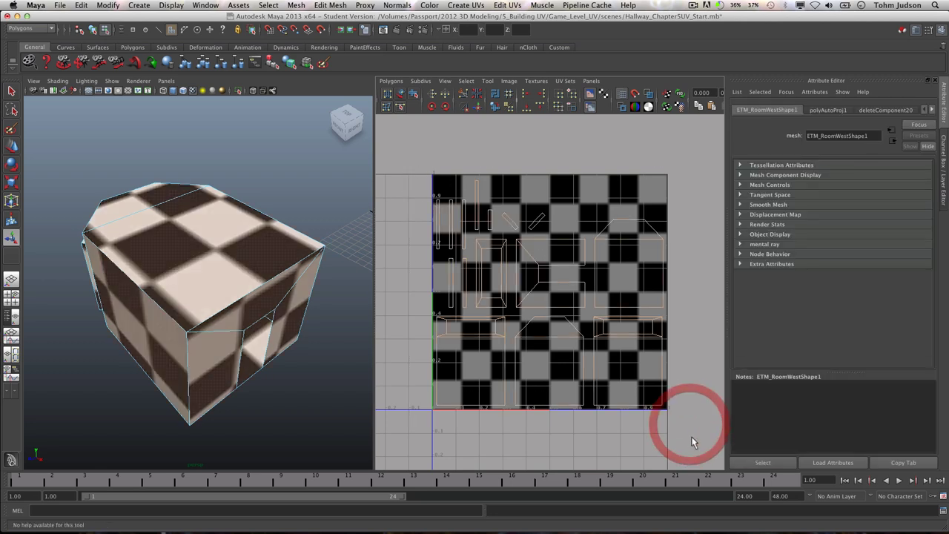
click(11, 182)
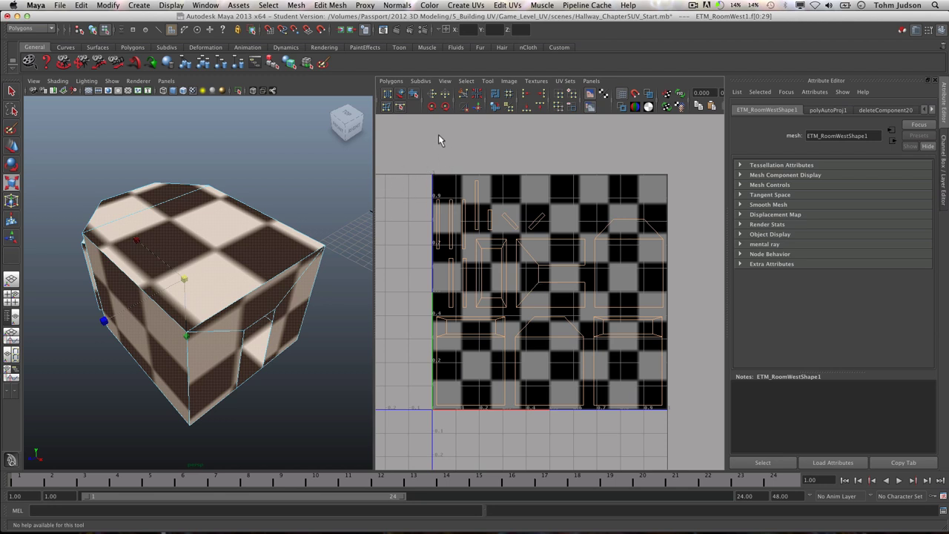
click(696, 433)
click(533, 241)
alt+right_drag(680, 264, 496, 246)
click(589, 249)
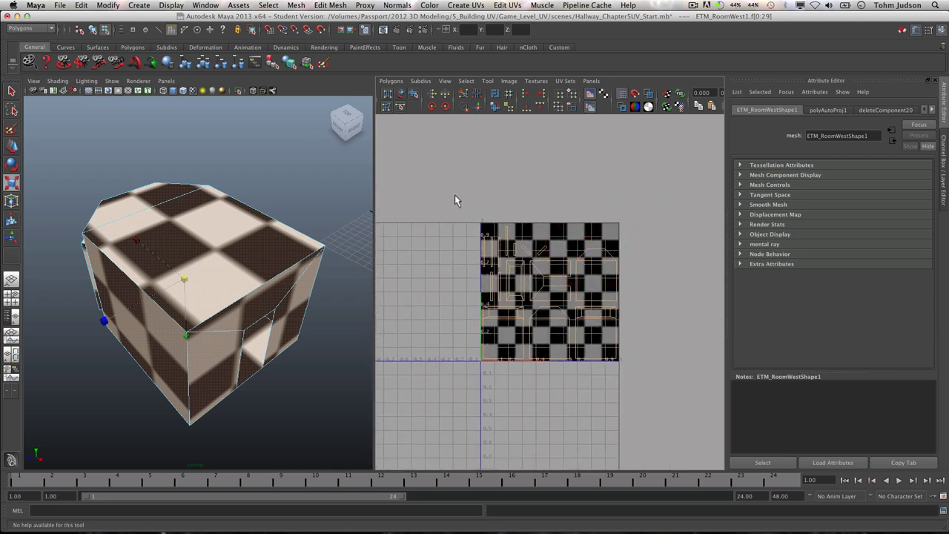
click(455, 194)
click(448, 203)
click(664, 391)
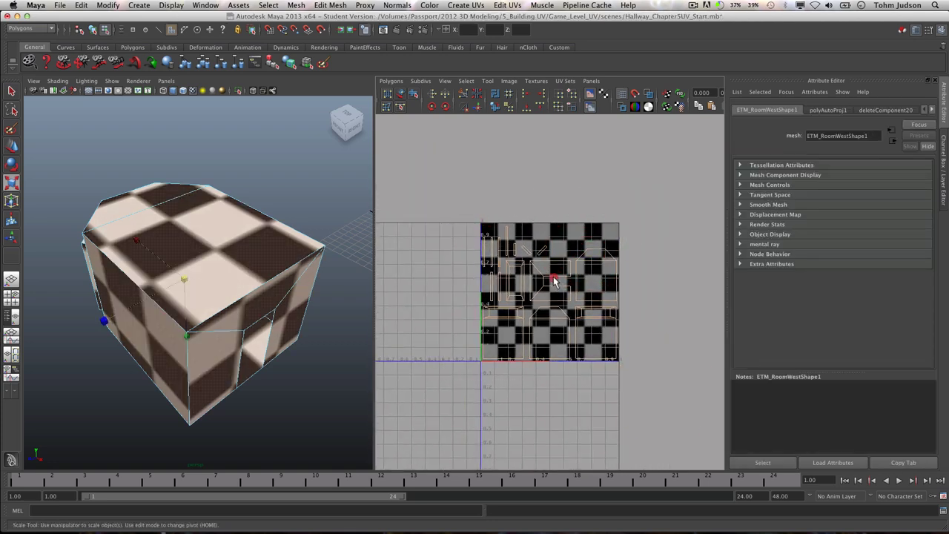
- Switch to UV selection, select all the room's UVs and scale them up uniformly for a much finer checker pattern
right_click(556, 279)
click(591, 280)
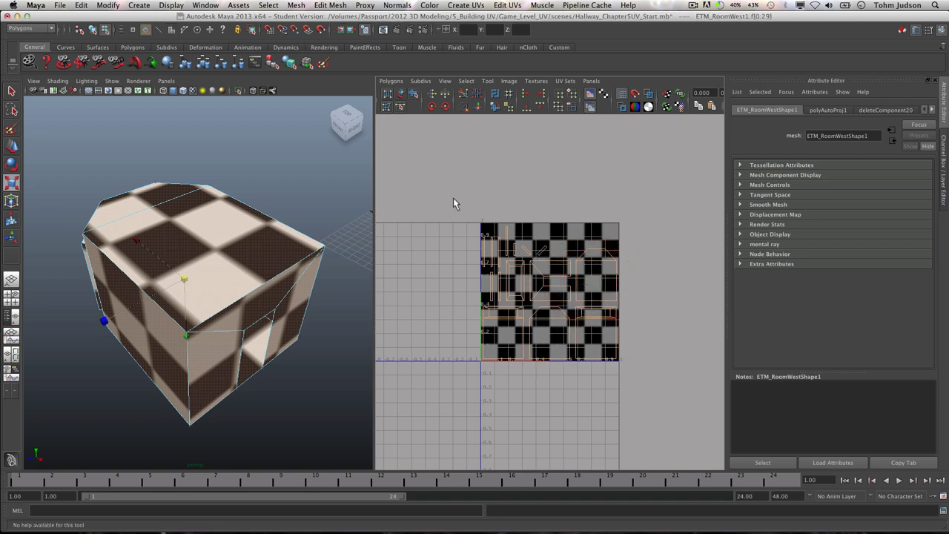
drag(664, 402, 664, 400)
drag(549, 292, 728, 175)
key(z)
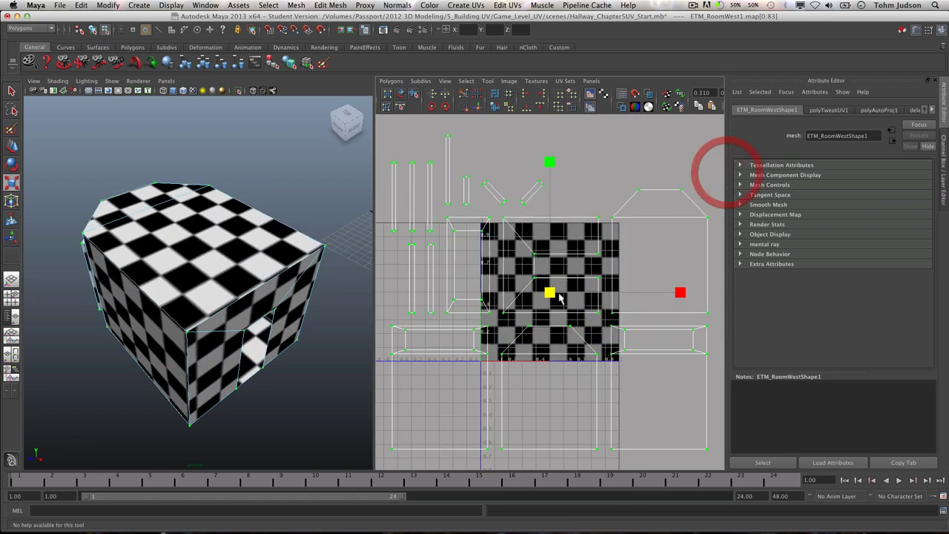
drag(549, 292, 626, 219)
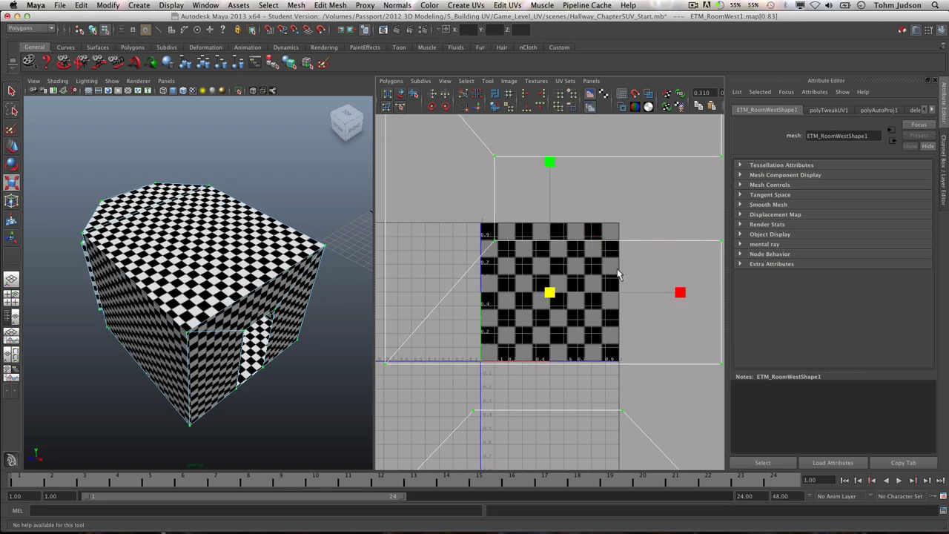
- Examine the enlarged UV shells and the checker squares on the room's floor, walls and doorway frames for size and distortion
alt+right_drag(636, 275, 412, 283)
alt+right_drag(593, 283, 428, 290)
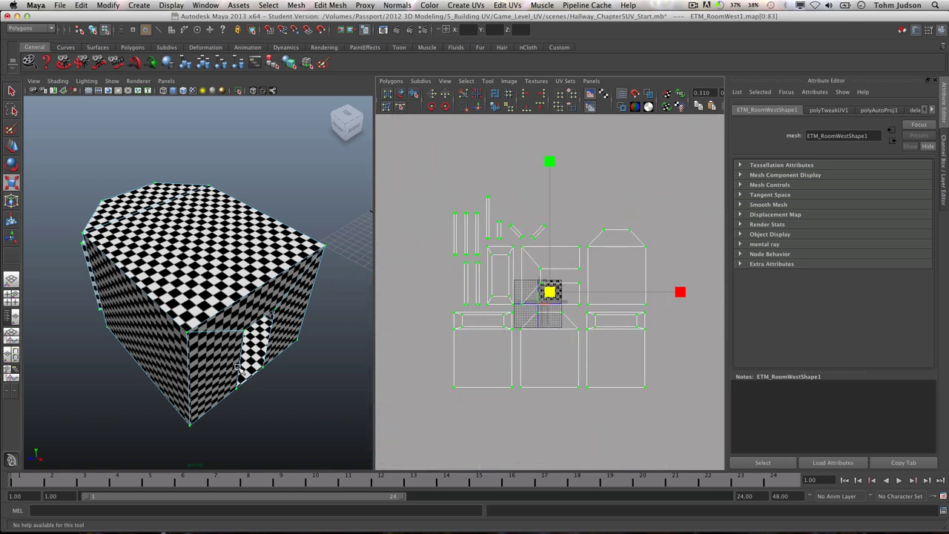
alt+drag(119, 324, 178, 274)
key(r)
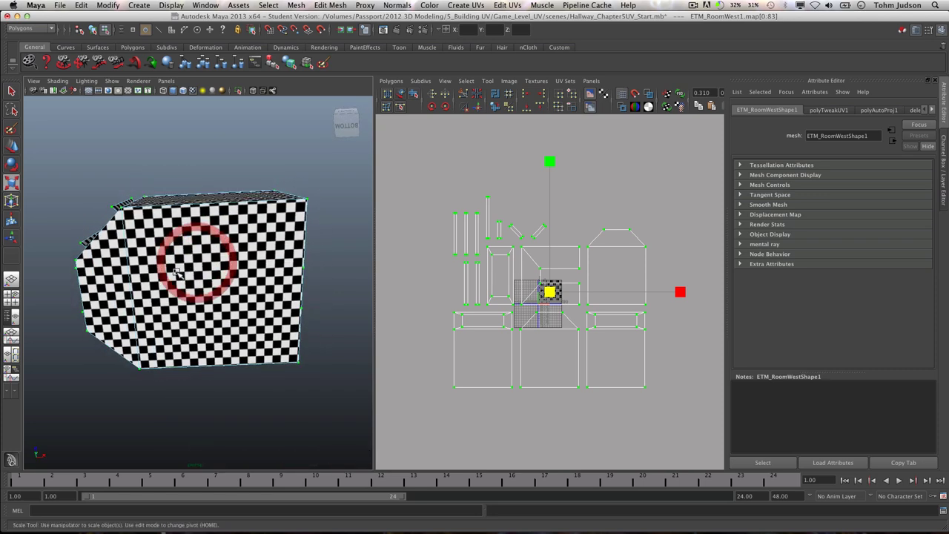
alt+drag(156, 240, 233, 217)
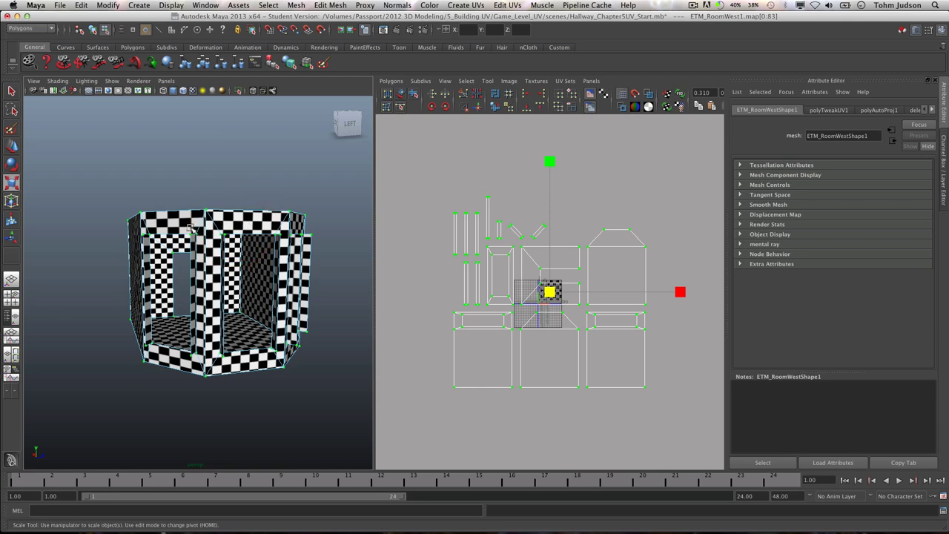
alt+drag(161, 226, 222, 226)
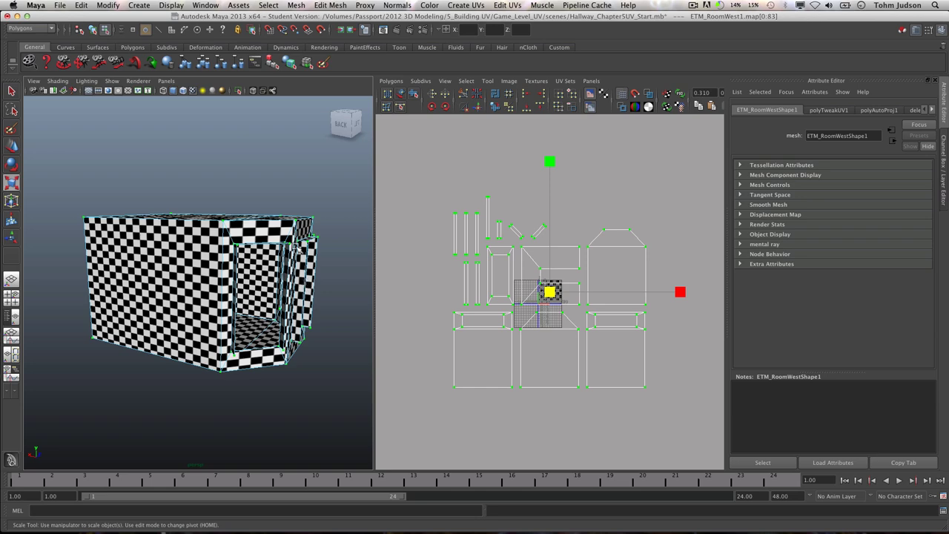
alt+drag(304, 204, 194, 206)
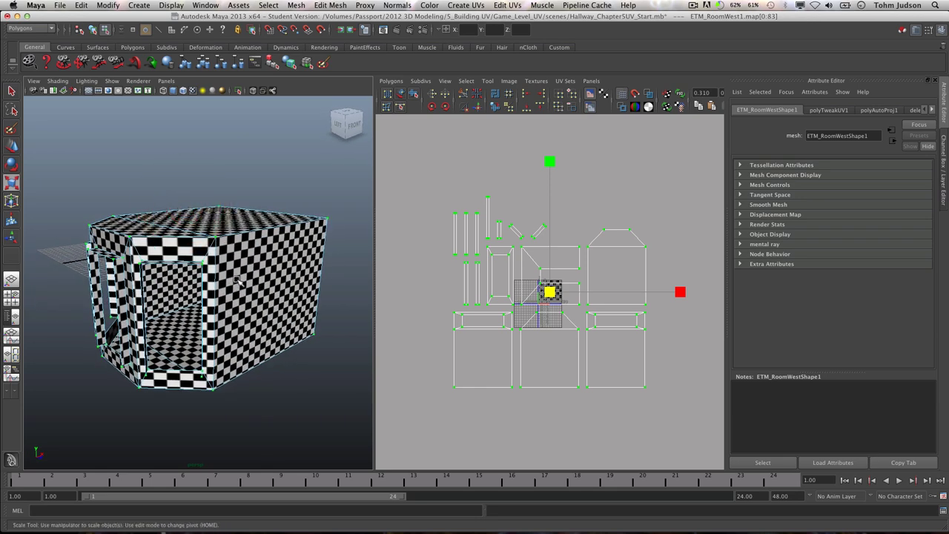
- Select the four faces of the angled doorway frame between the room's left and front sides
right_click(181, 252)
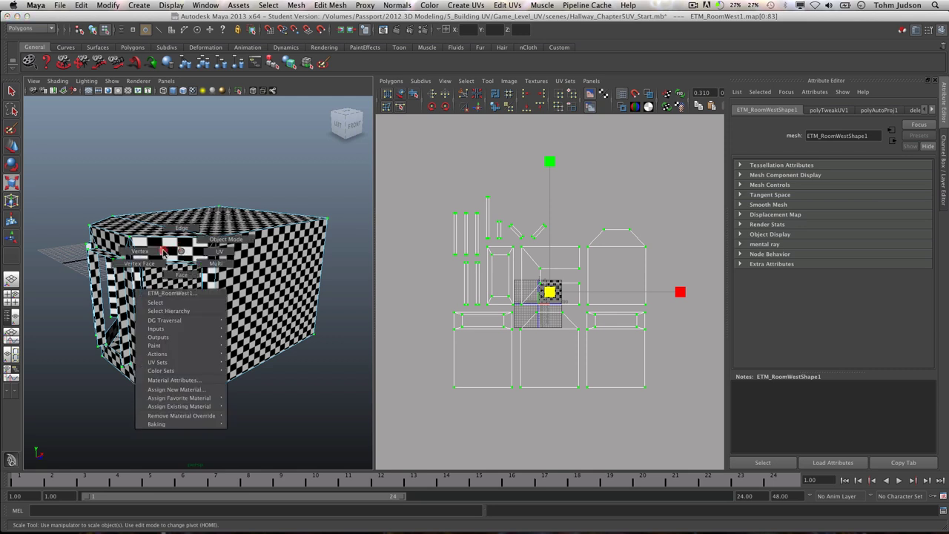
click(190, 274)
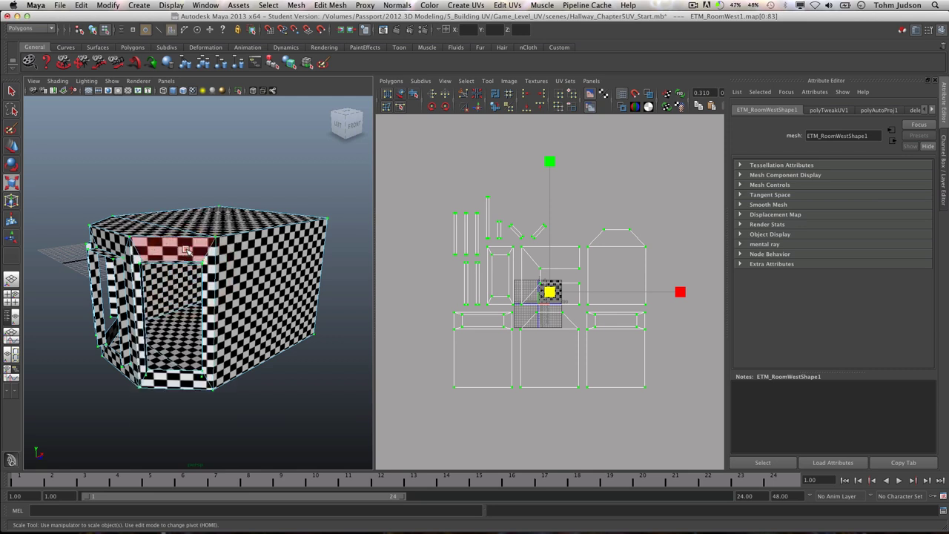
click(210, 297)
shift+click(209, 298)
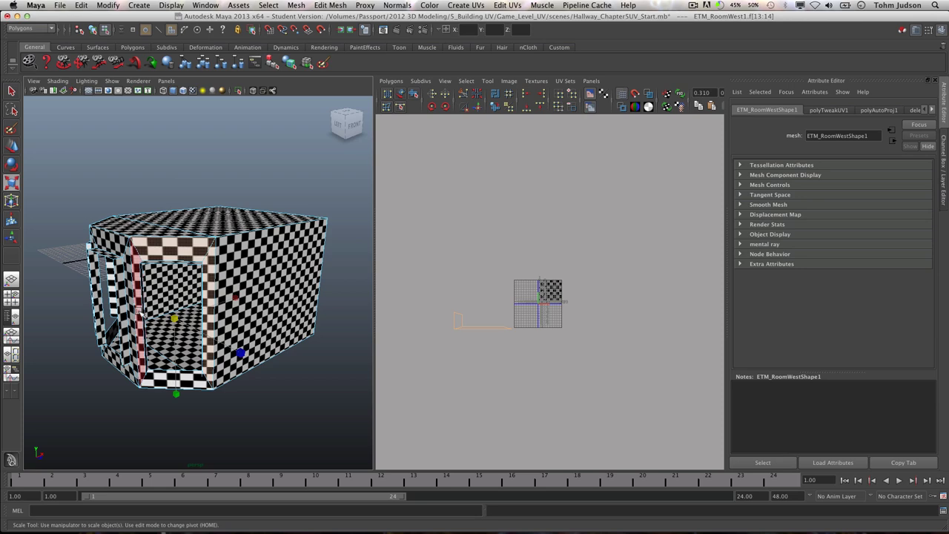
shift+click(138, 311)
shift+click(161, 385)
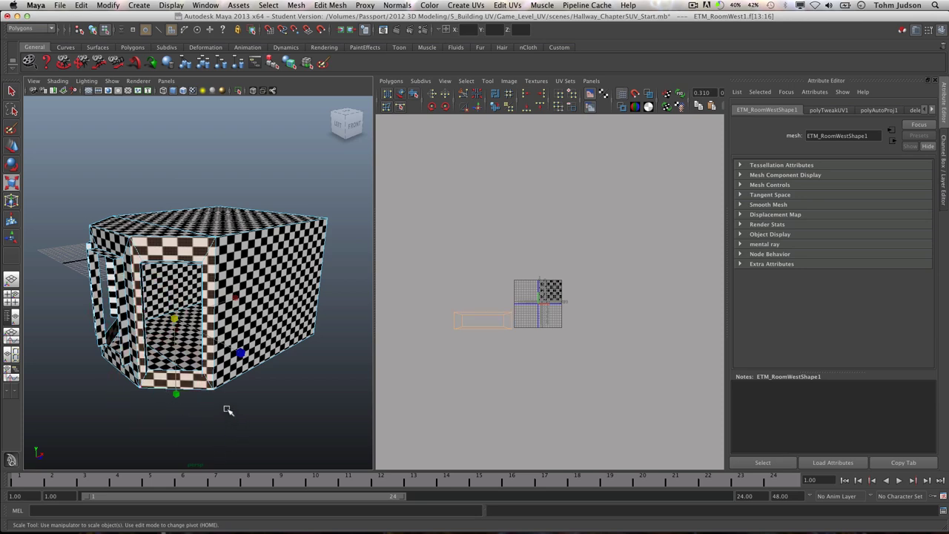
- Planar-map the selected frame faces, fitting the projection to Best plane with Keep image width/height ratio enabled
alt+right_drag(195, 333, 226, 319)
mouse_move(226, 320)
alt+mouse_down()
mouse_move(267, 323)
mouse_move(230, 324)
alt+mouse_up()
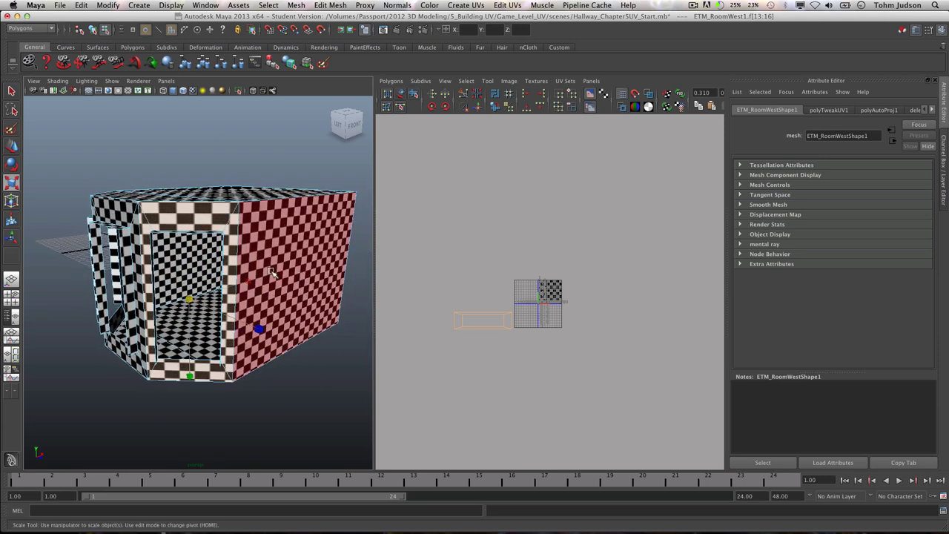
alt+right_drag(494, 302, 600, 286)
alt+middle_drag(535, 272, 566, 259)
alt+right_drag(567, 259, 616, 282)
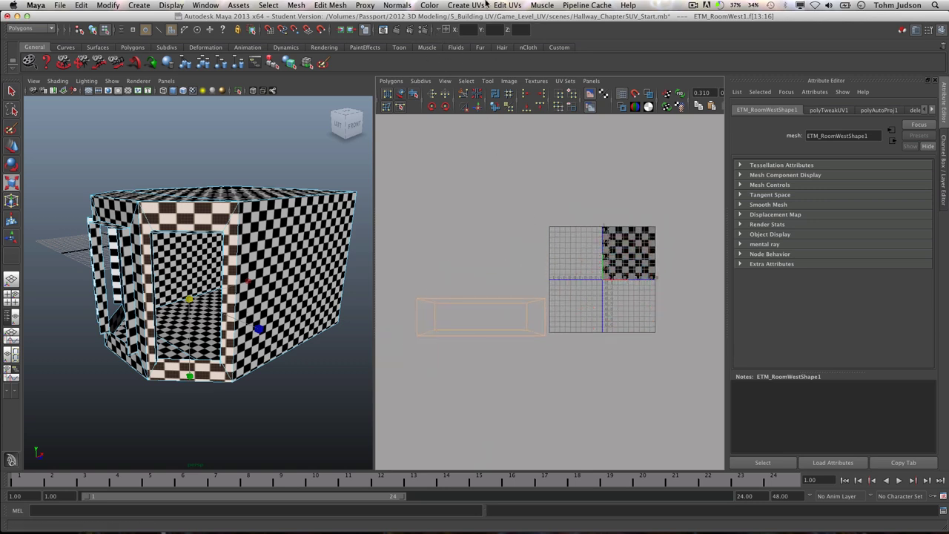
click(464, 5)
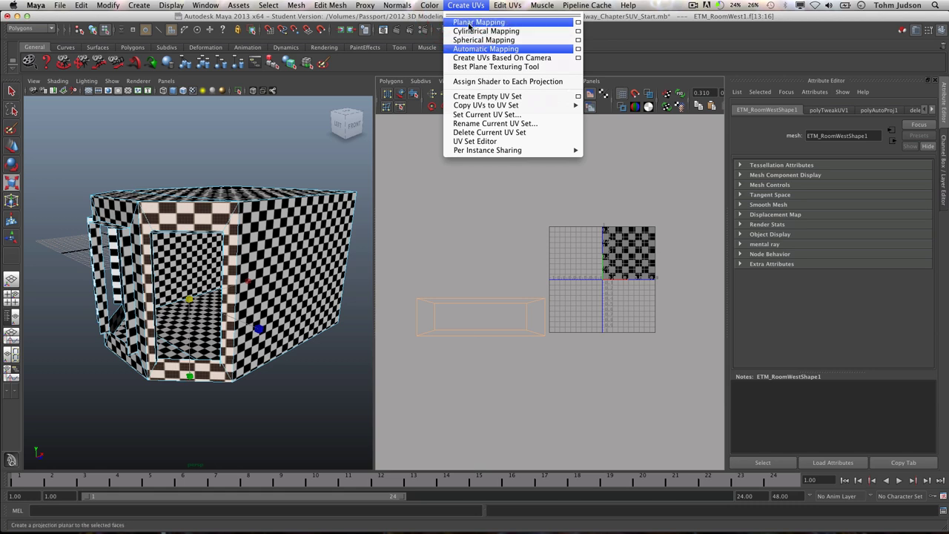
click(578, 24)
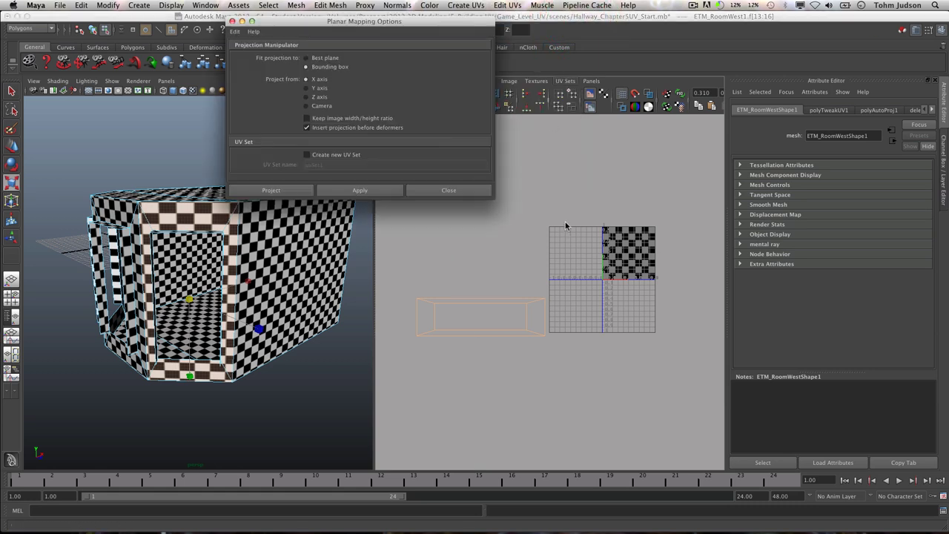
drag(357, 24, 509, 25)
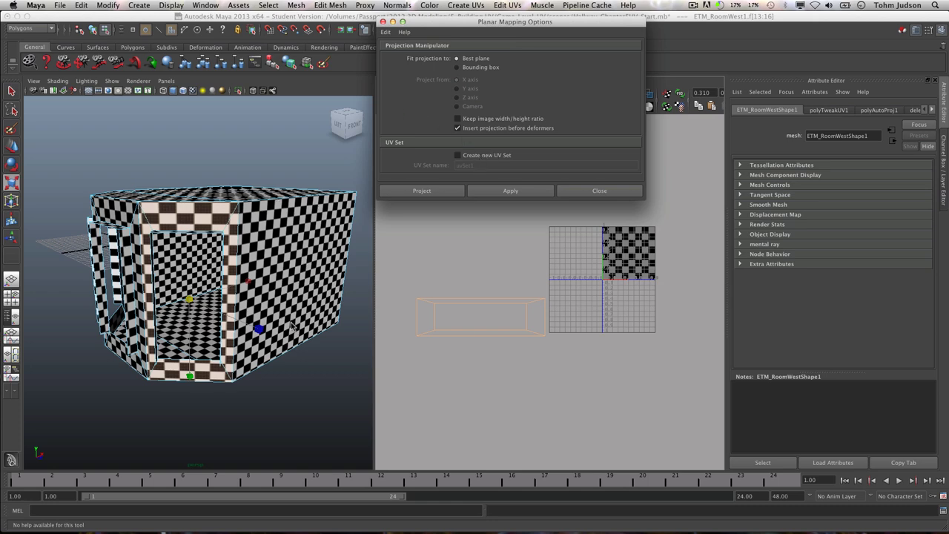
mouse_move(249, 306)
alt+mouse_down()
mouse_move(237, 305)
mouse_move(255, 302)
alt+mouse_up()
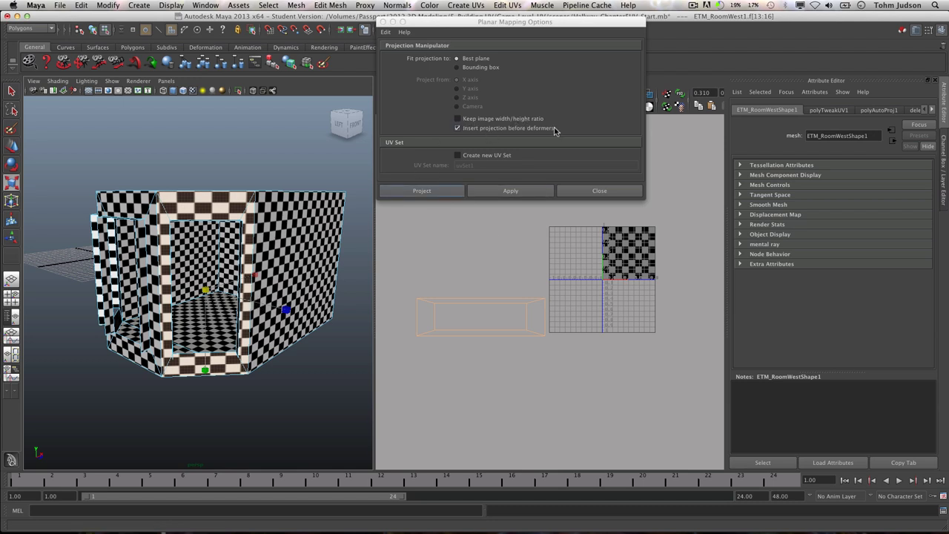
click(457, 120)
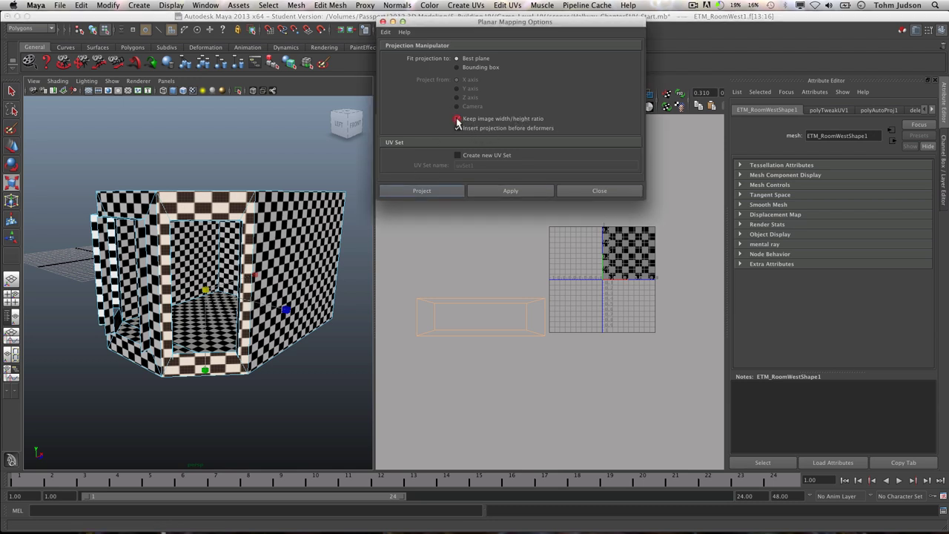
click(436, 192)
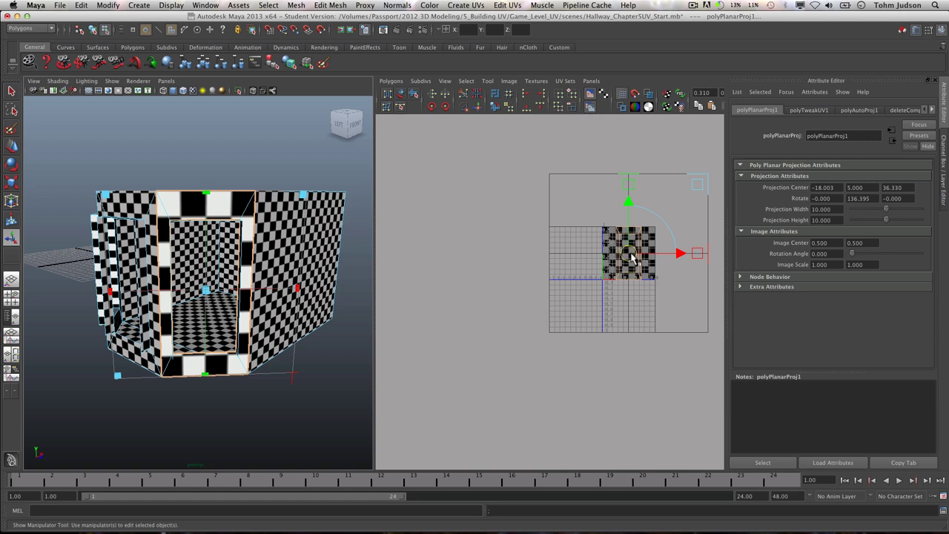
- Enlarge the frame's planar projection to an image scale of about 2.5 to match the surrounding checker size, and deselect it
drag(698, 186, 785, 80)
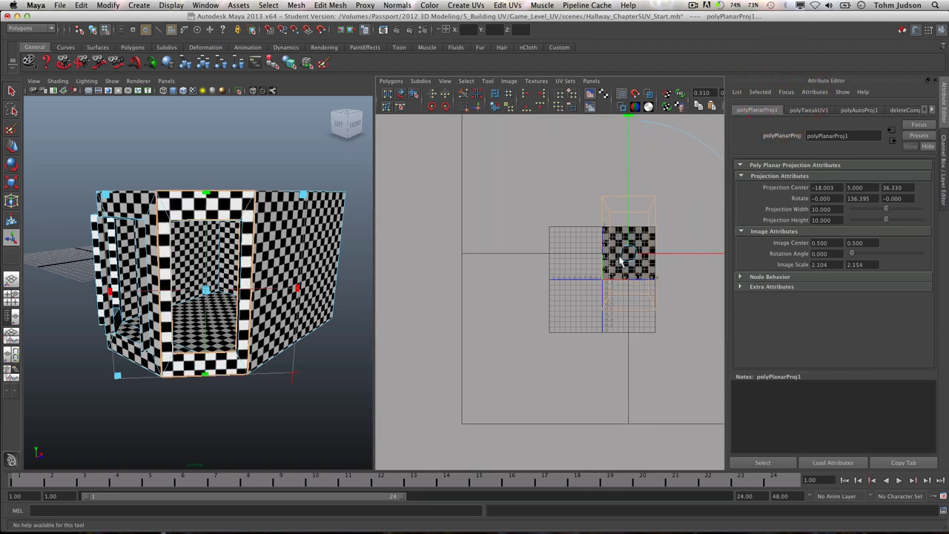
alt+right_drag(616, 221, 314, 327)
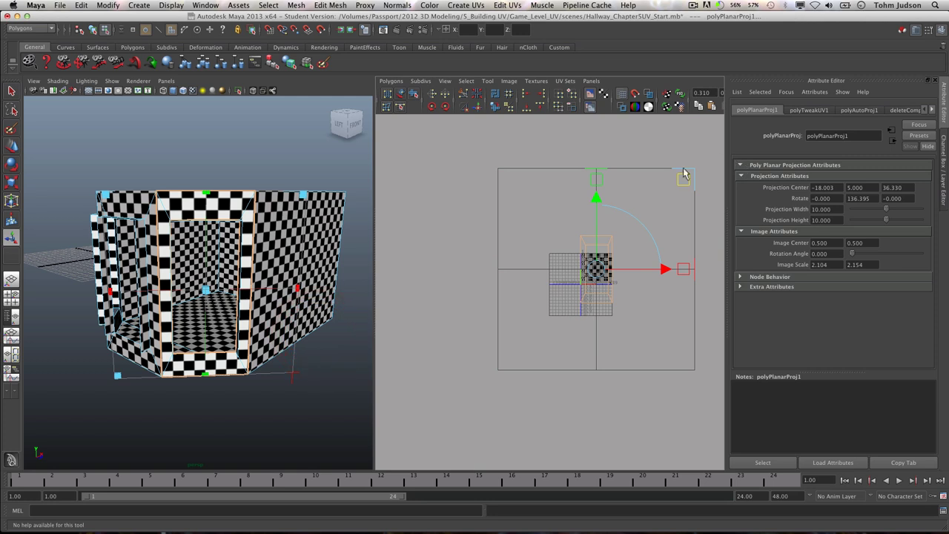
drag(684, 178, 702, 163)
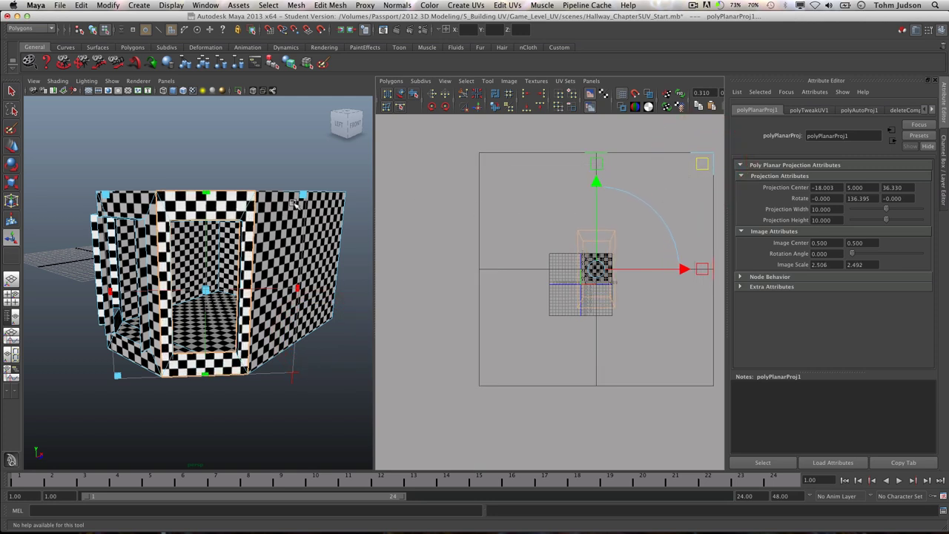
click(246, 163)
- Select the four faces of the middle doorway frame on the room's left side
alt+drag(204, 224, 249, 219)
click(216, 192)
shift+click(261, 231)
shift+click(179, 257)
shift+click(223, 346)
- Planar-map the middle doorway frame and enlarge the projection to an image scale of about 2.7
click(466, 5)
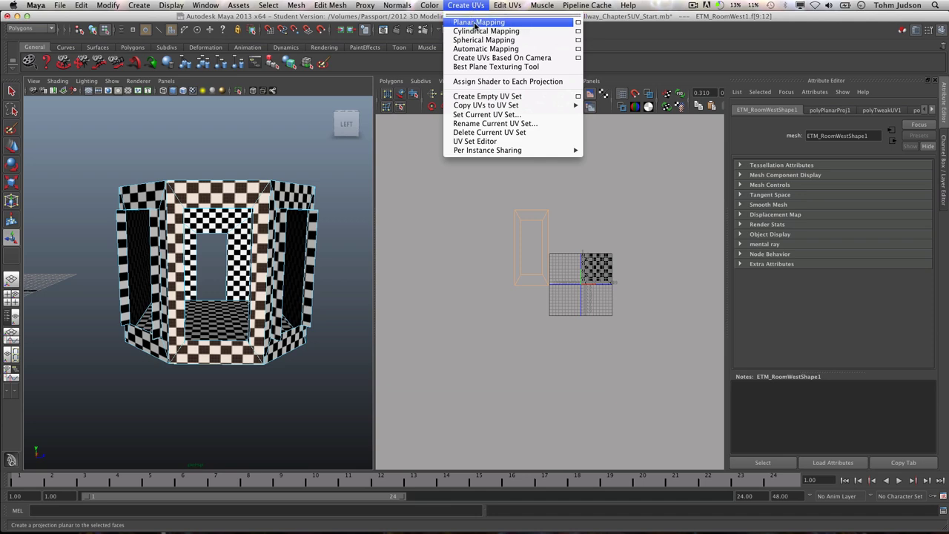
click(475, 23)
drag(639, 231, 712, 151)
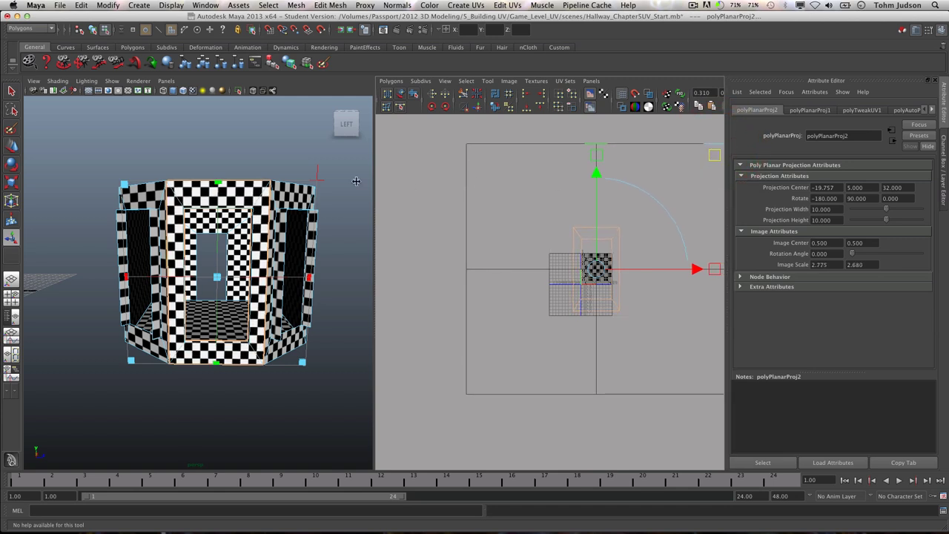
- Select the four faces of the angled doorway frame between the room's back and left sides
alt+drag(303, 197, 334, 175)
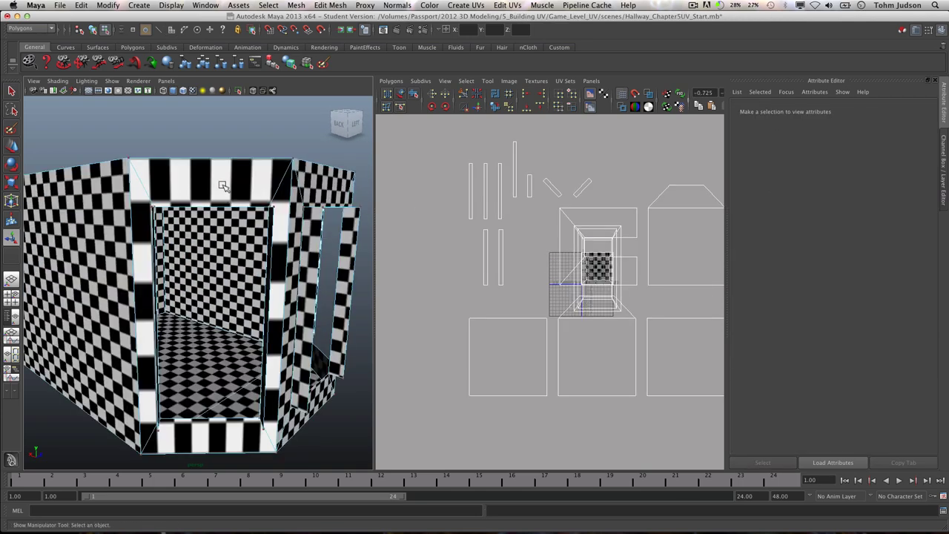
right_click(223, 186)
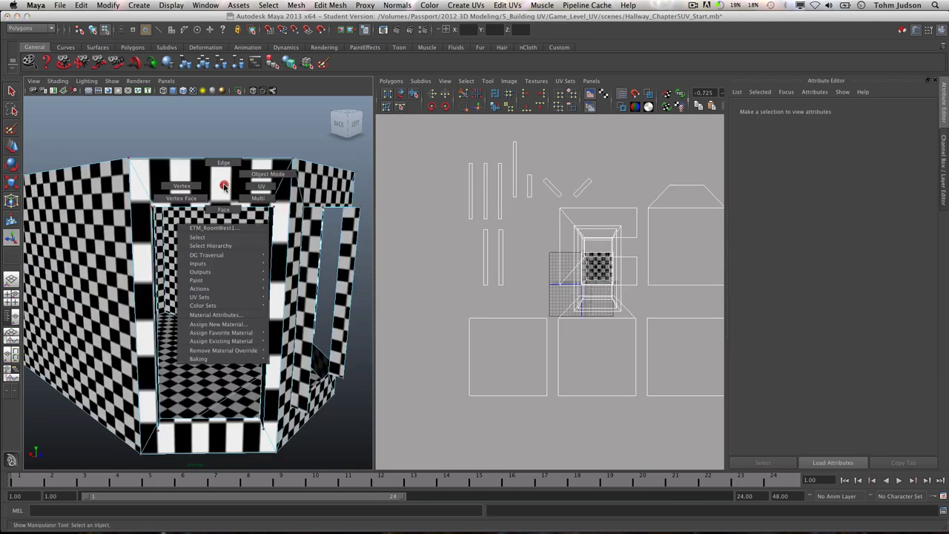
right_drag(227, 209, 227, 211)
click(221, 180)
shift+click(279, 268)
shift+click(147, 316)
shift+click(195, 430)
shift+click(212, 431)
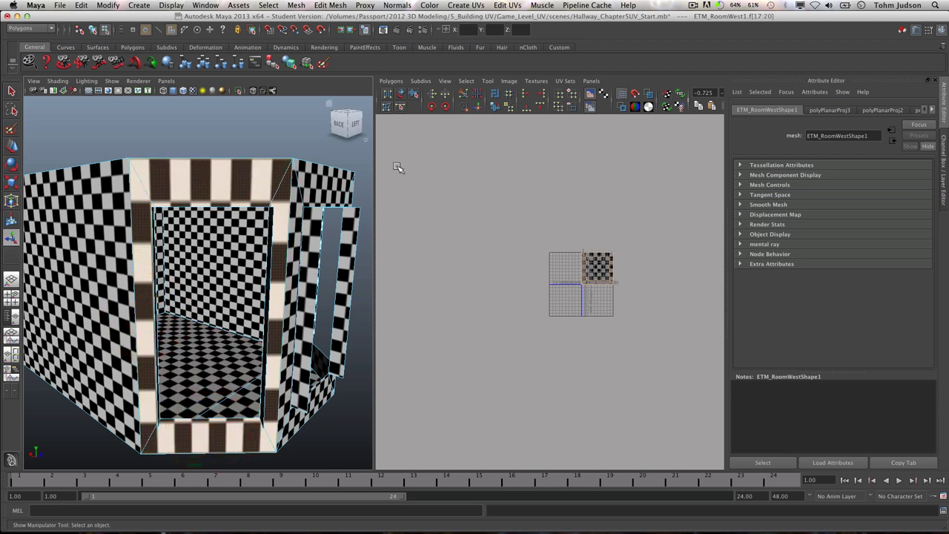
- Planar-map the back-left doorway frame, scale the projection so its checkers become square and match the walls, and deselect it
click(481, 5)
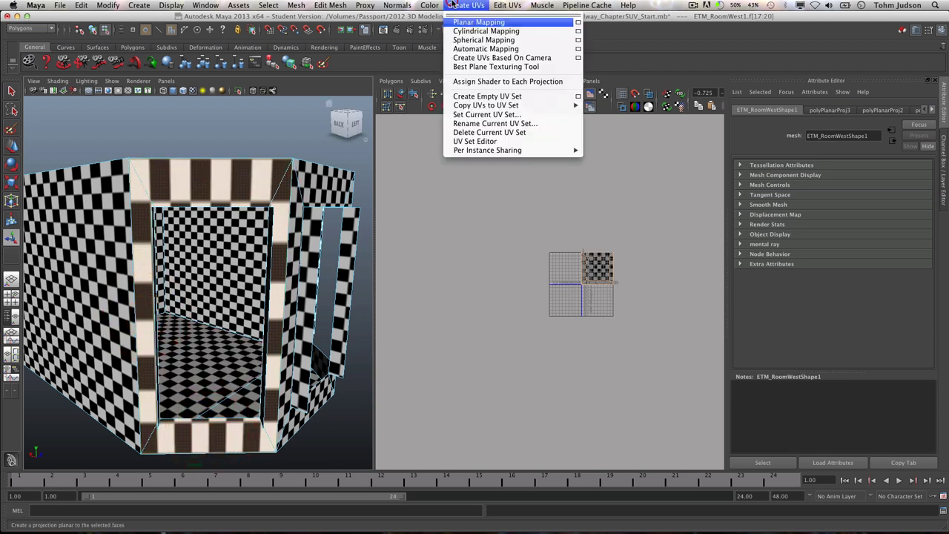
click(481, 22)
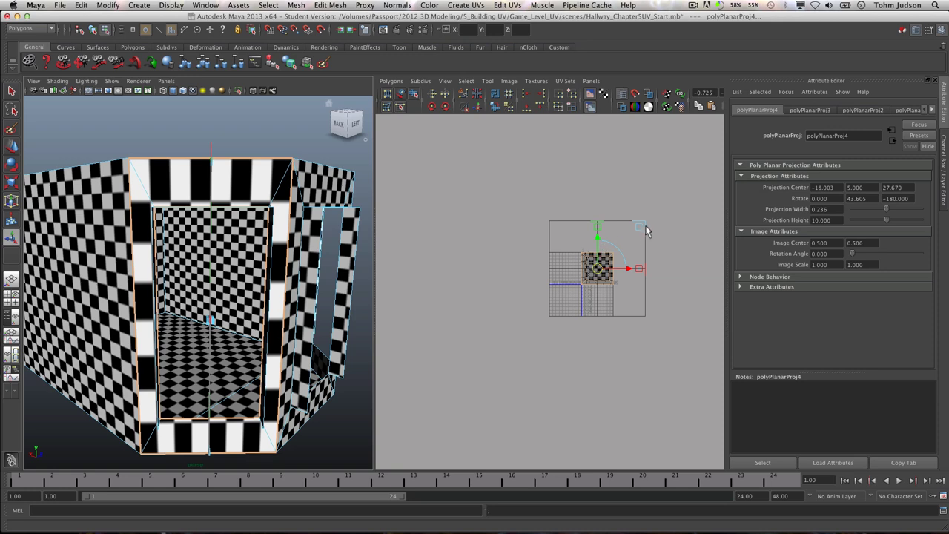
drag(638, 225, 642, 157)
click(450, 246)
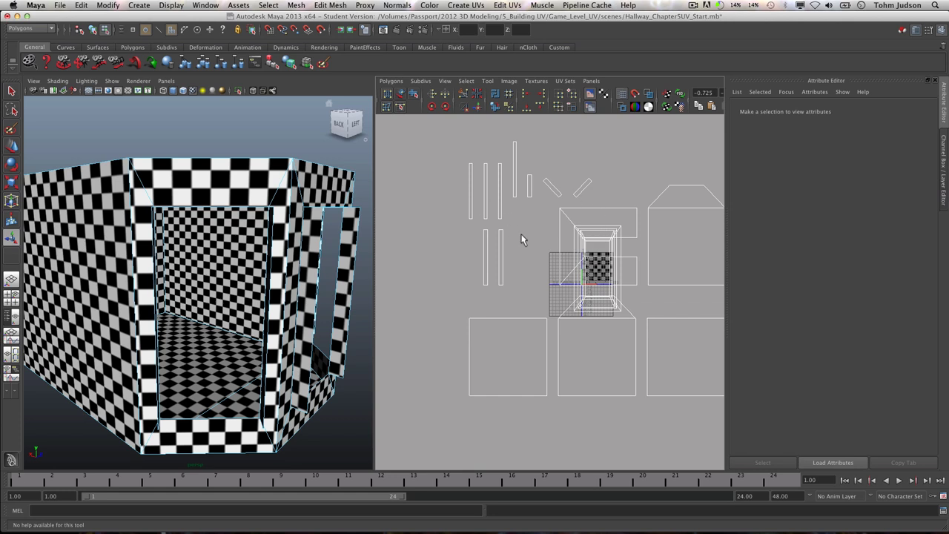
- Select the entire UV shell of the middle doorway frame within the overlapping frame shells
alt+middle_drag(650, 242, 608, 235)
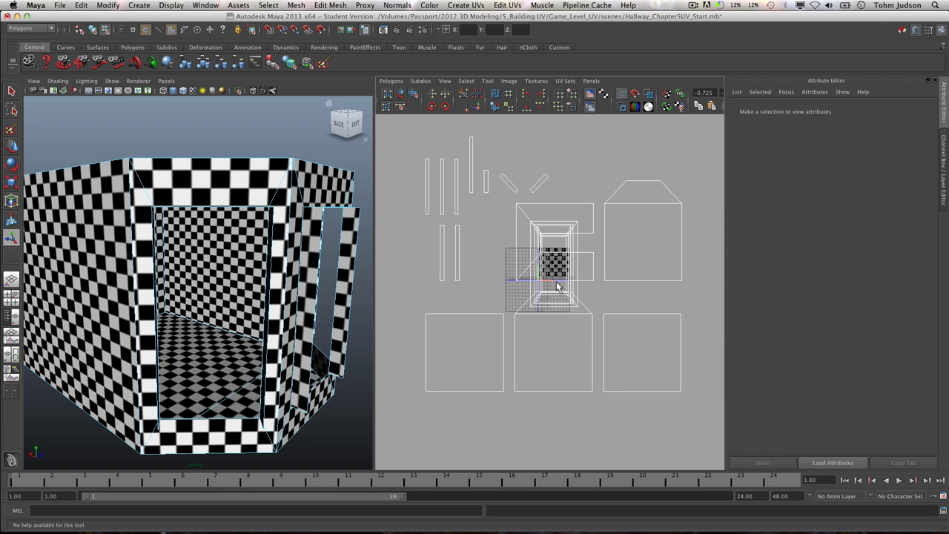
alt+right_drag(560, 281, 816, 252)
alt+right_drag(630, 277, 766, 267)
alt+middle_drag(550, 280, 528, 354)
right_drag(528, 289, 567, 287)
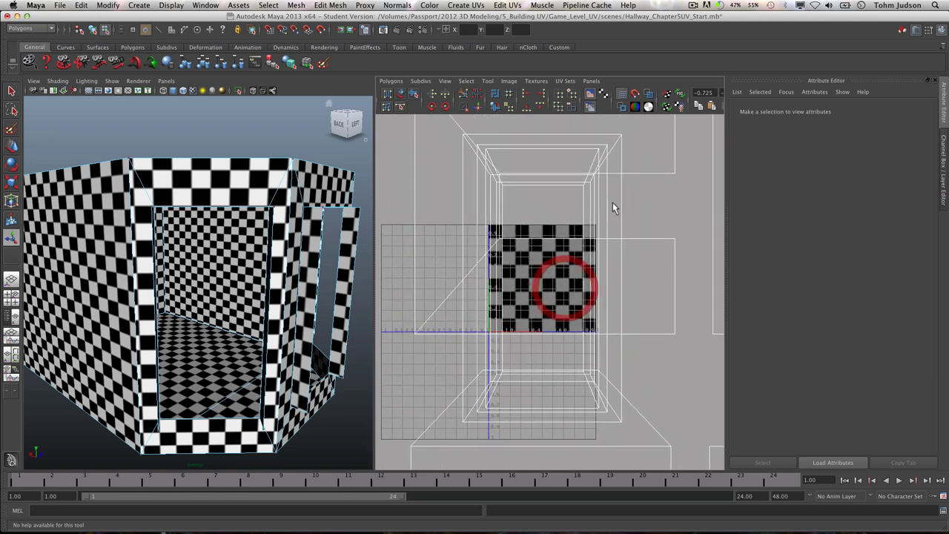
click(622, 139)
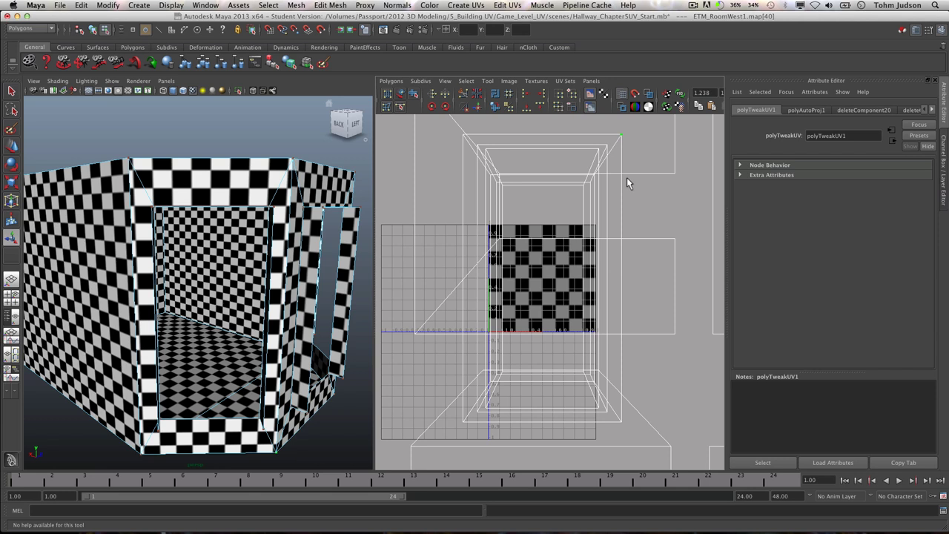
ctrl+right_drag(621, 145, 646, 135)
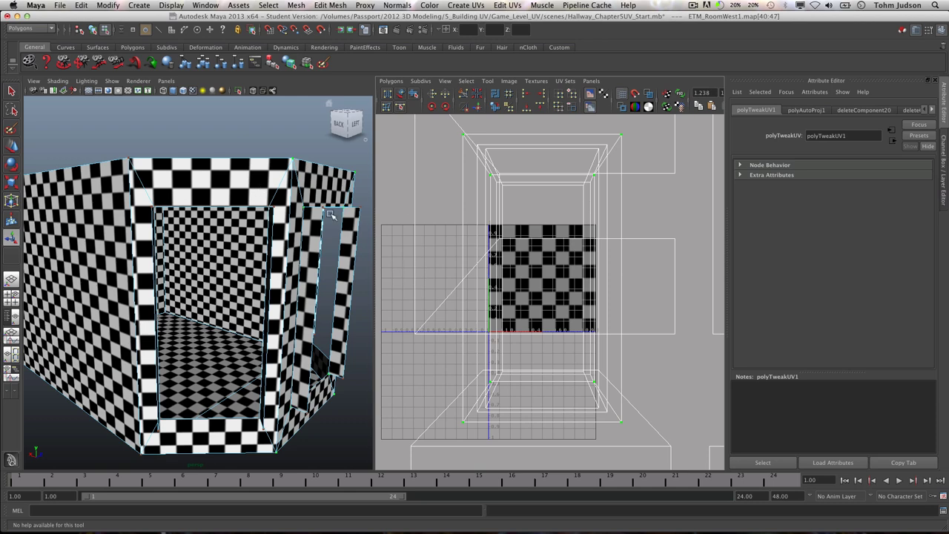
- Move the middle doorway frame's UV shell straight up, clear of all the other shells in the layout
alt+drag(323, 210, 270, 191)
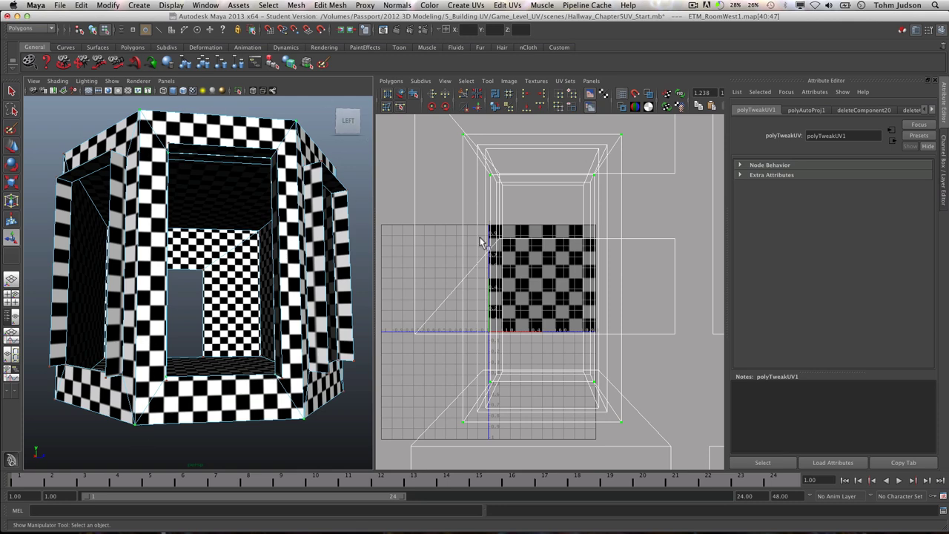
alt+middle_drag(588, 216, 635, 286)
alt+right_drag(636, 286, 364, 277)
alt+right_drag(636, 259, 384, 273)
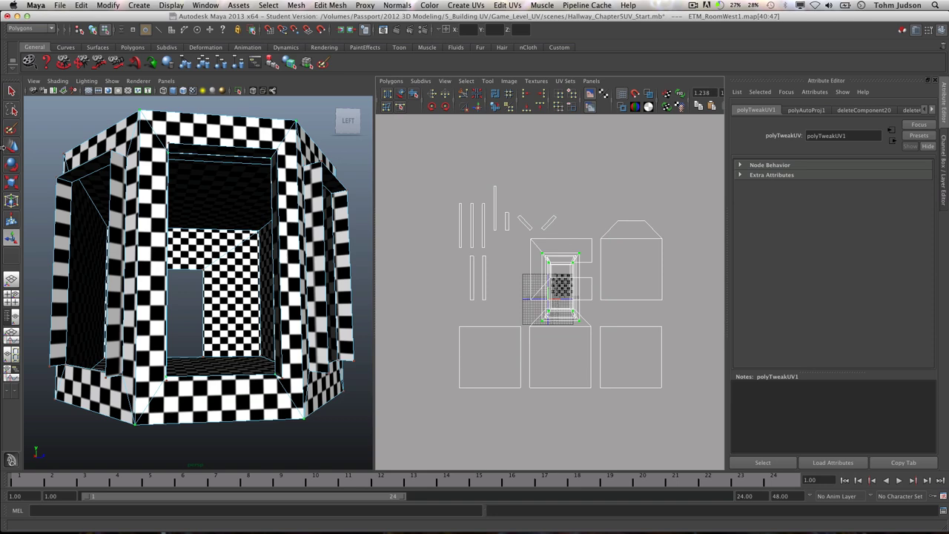
click(14, 148)
drag(561, 153, 568, 32)
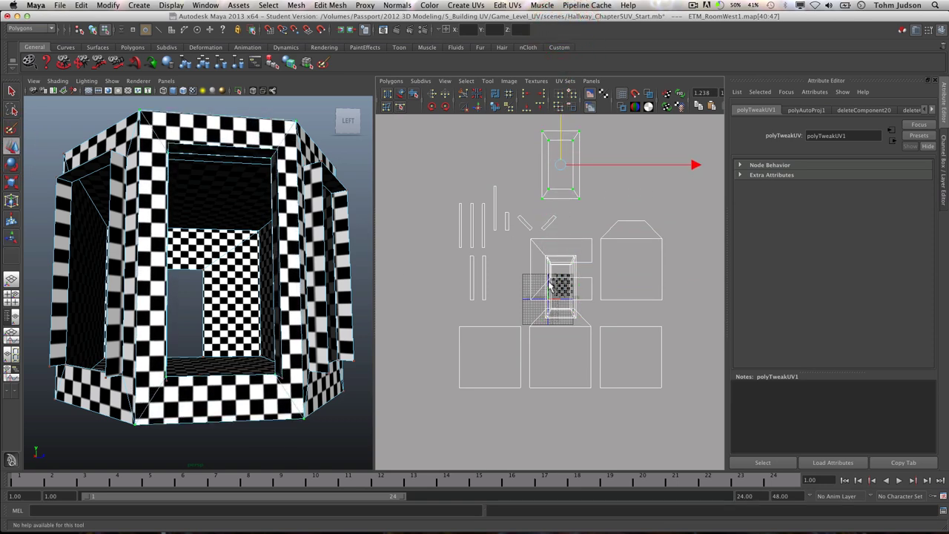
- Select the front-left doorway frame's whole UV shell and move it straight up, out of the overlapping shells
alt+right_drag(576, 314, 861, 272)
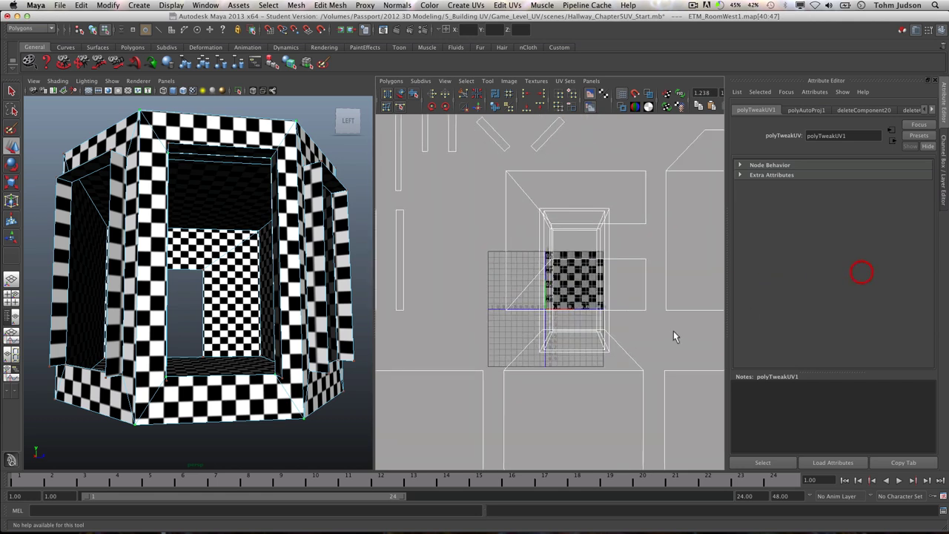
mouse_move(613, 353)
right_down()
mouse_move(637, 353)
mouse_move(621, 368)
right_up()
click(608, 351)
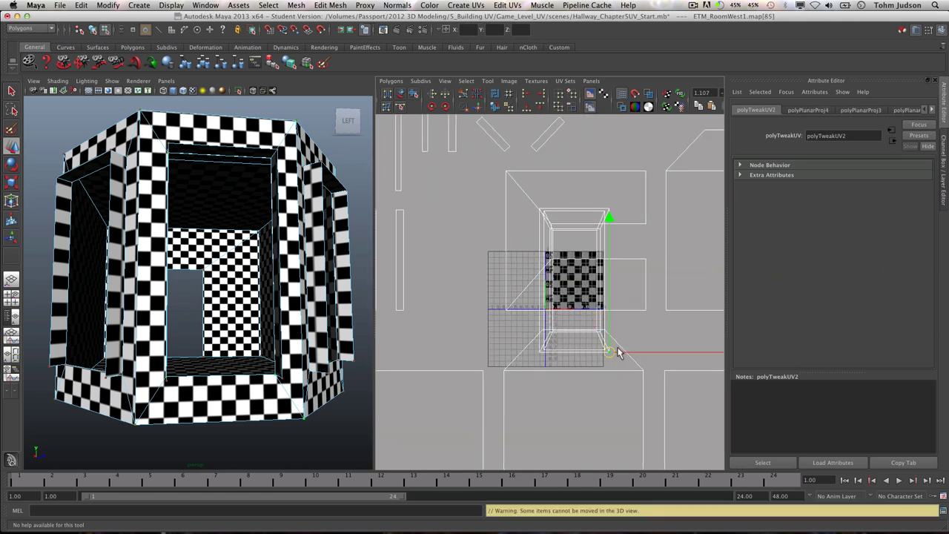
right_drag(607, 353, 635, 343)
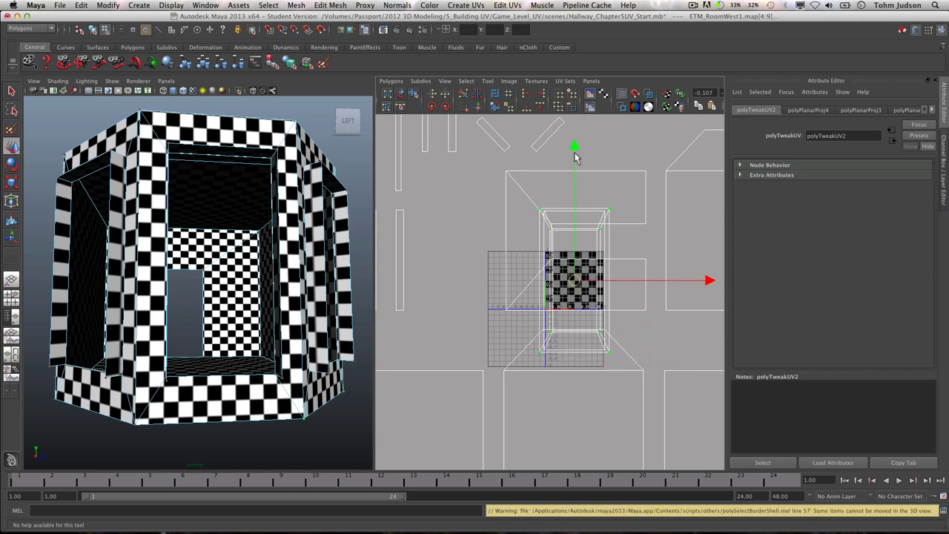
drag(576, 244, 576, 48)
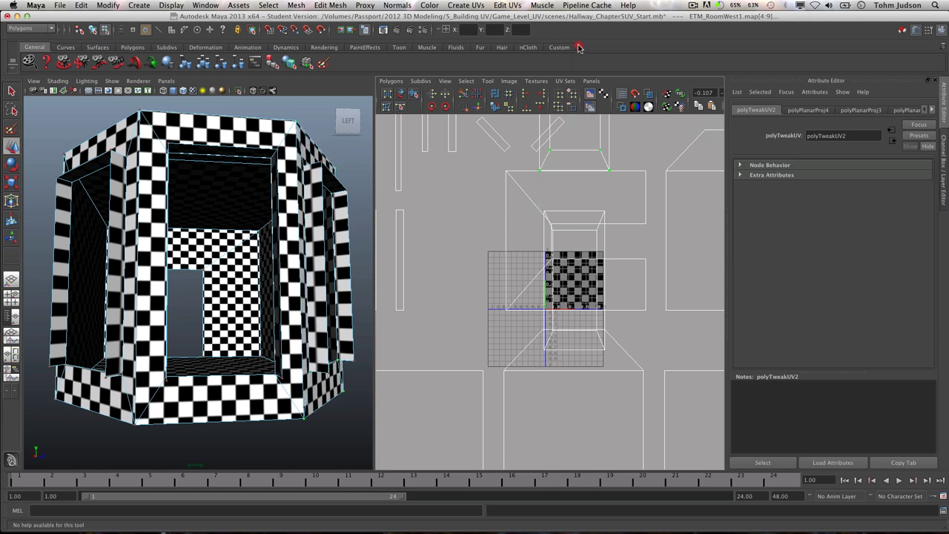
alt+right_drag(650, 198, 335, 262)
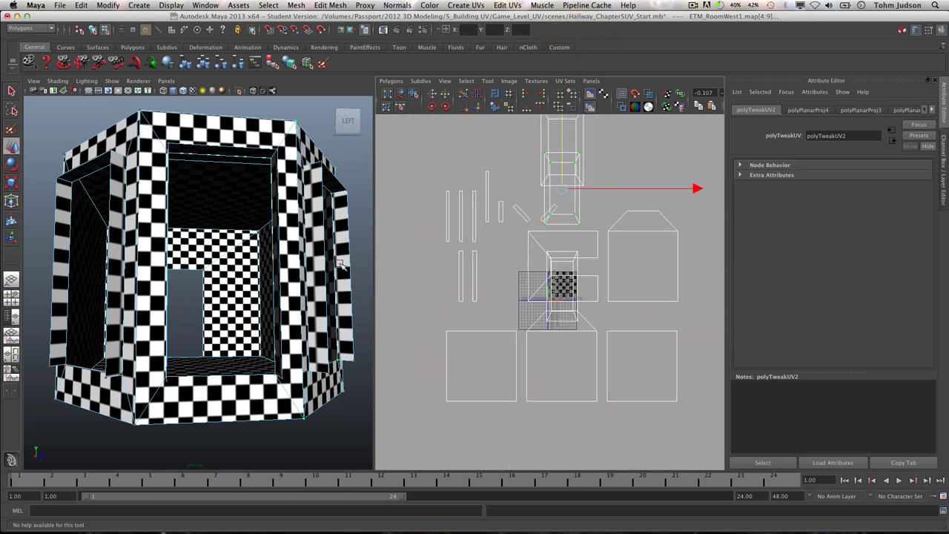
alt+right_drag(650, 206, 502, 249)
drag(561, 184, 560, 144)
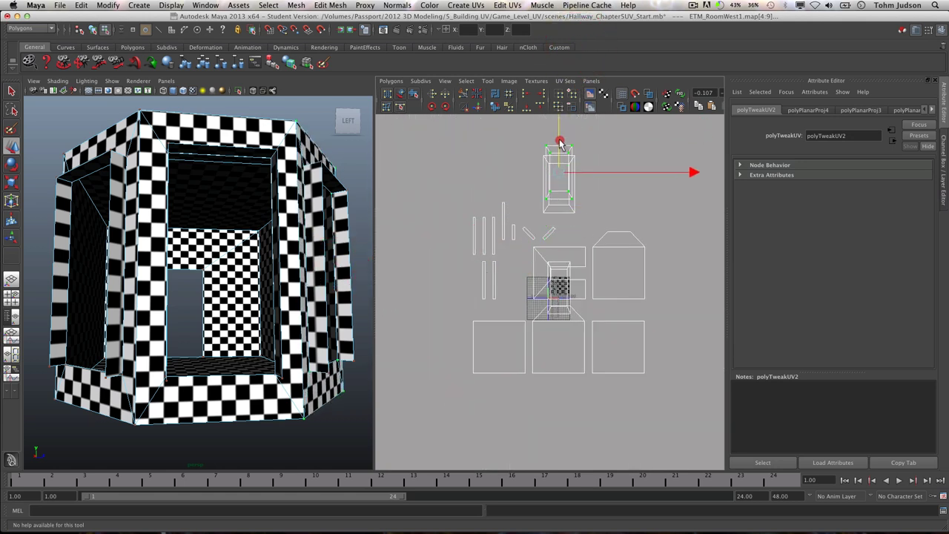
- Reselect the front-left frame's UV shell from one of its corners and move it to the right of the middle frame's shell
click(597, 176)
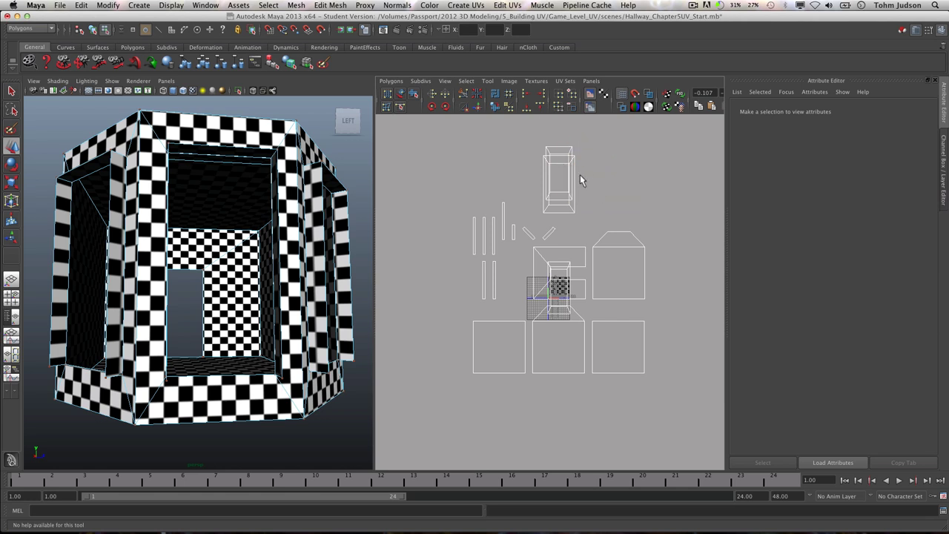
click(571, 147)
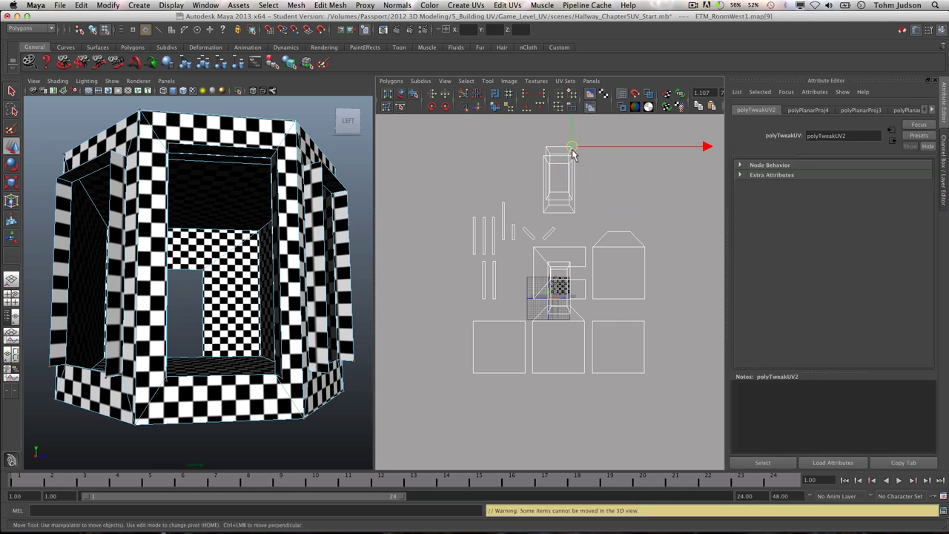
click(569, 148)
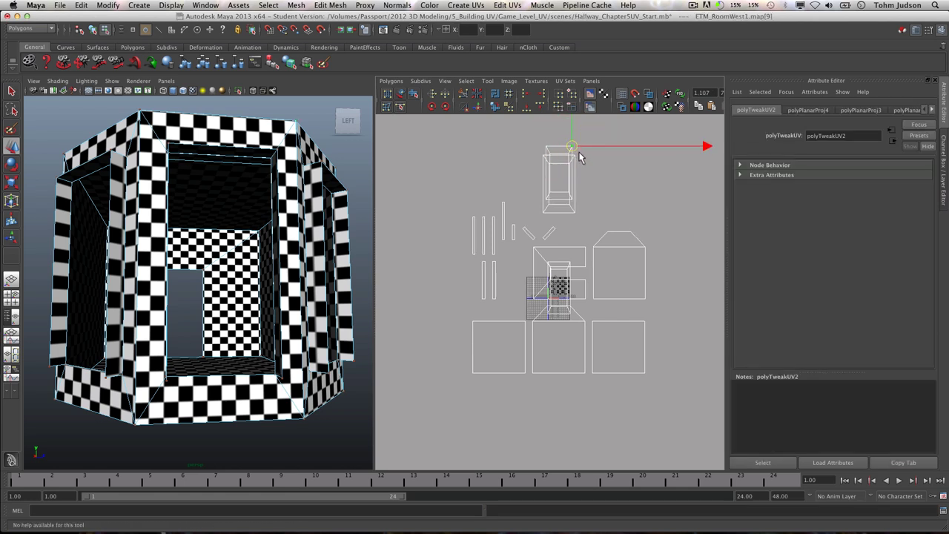
ctrl+right_drag(573, 148, 610, 132)
drag(581, 175, 629, 172)
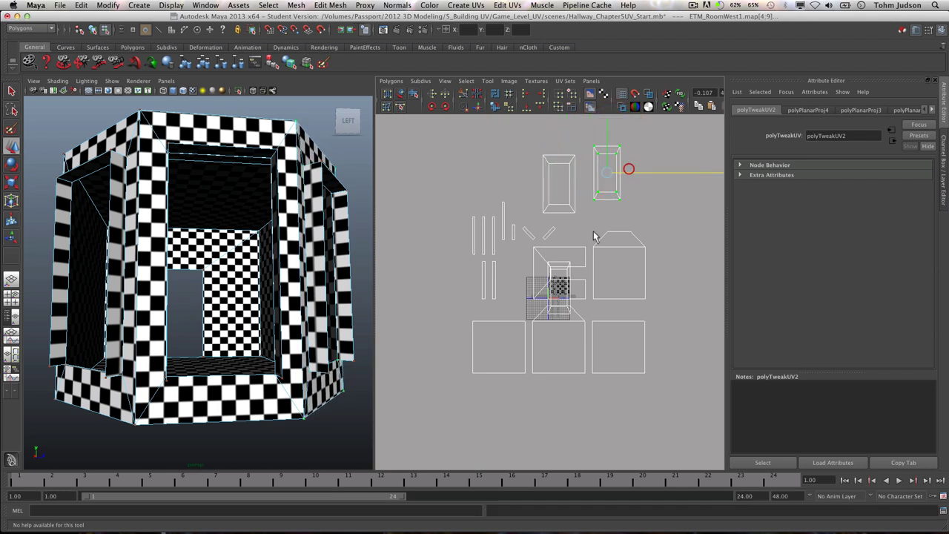
- Select the back-left doorway frame's UV shell and move it up to the left of the middle frame's shell
click(573, 262)
ctrl+right_drag(571, 266, 615, 250)
drag(559, 260, 556, 135)
drag(597, 164, 549, 164)
- Line up the three doorway frame shells side by side in a close row above the layout
drag(584, 219, 555, 148)
drag(634, 205, 604, 136)
drag(634, 166, 622, 165)
drag(491, 132, 546, 164)
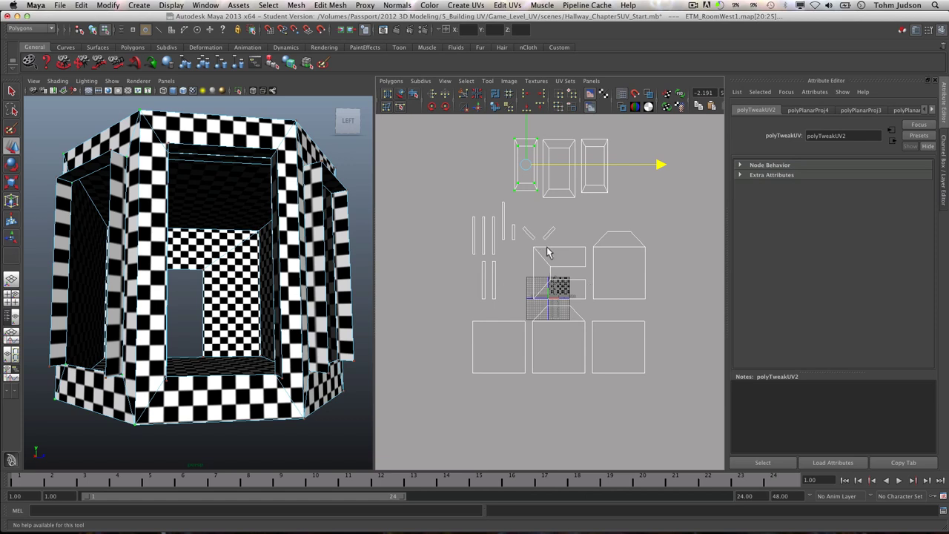
- Examine which mesh corners the facing upper UVs of the back-left and middle frame shells belong to
click(534, 208)
drag(533, 131, 541, 145)
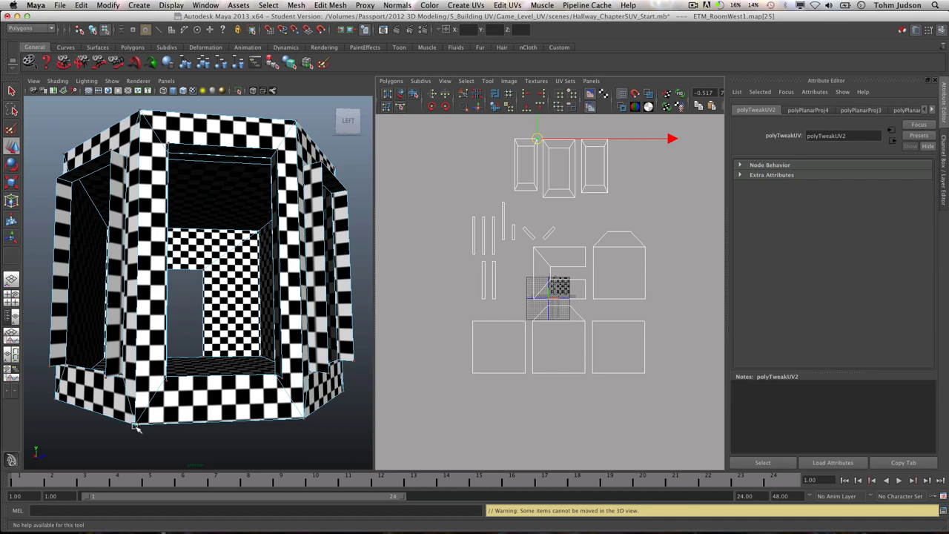
click(549, 119)
click(548, 145)
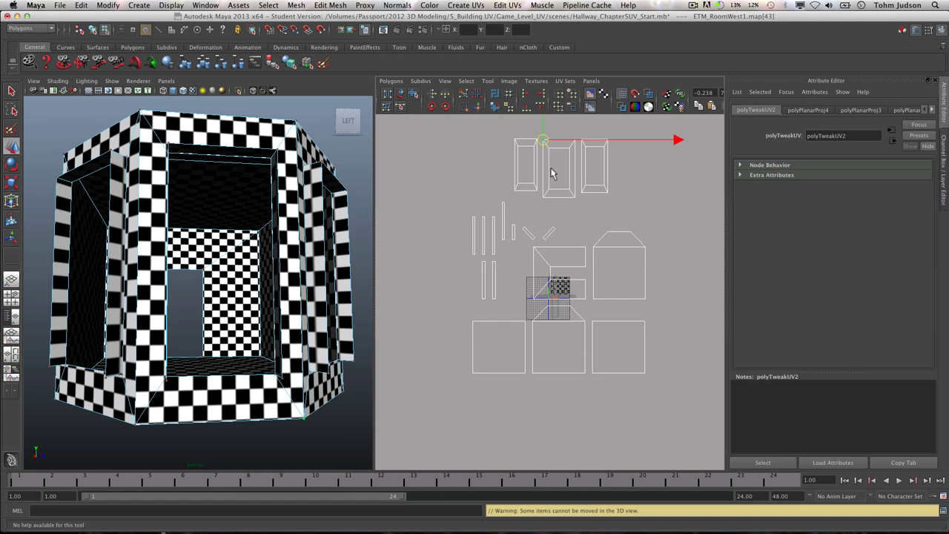
- Spread the three doorway frame shells apart, keeping the middle frame's shell between the other two
drag(502, 131, 514, 170)
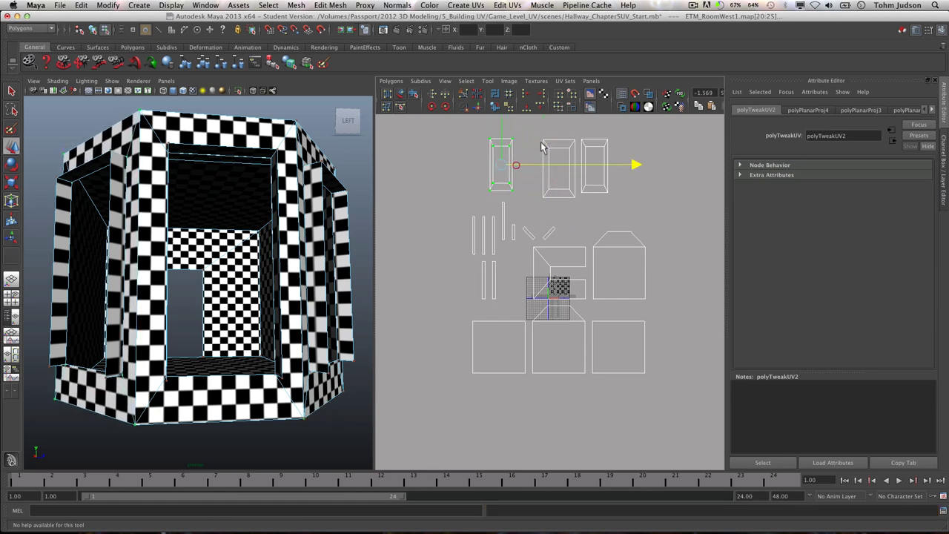
drag(573, 201, 560, 169)
drag(571, 123, 612, 201)
middle_drag(620, 166, 644, 165)
click(577, 156)
drag(522, 134, 575, 202)
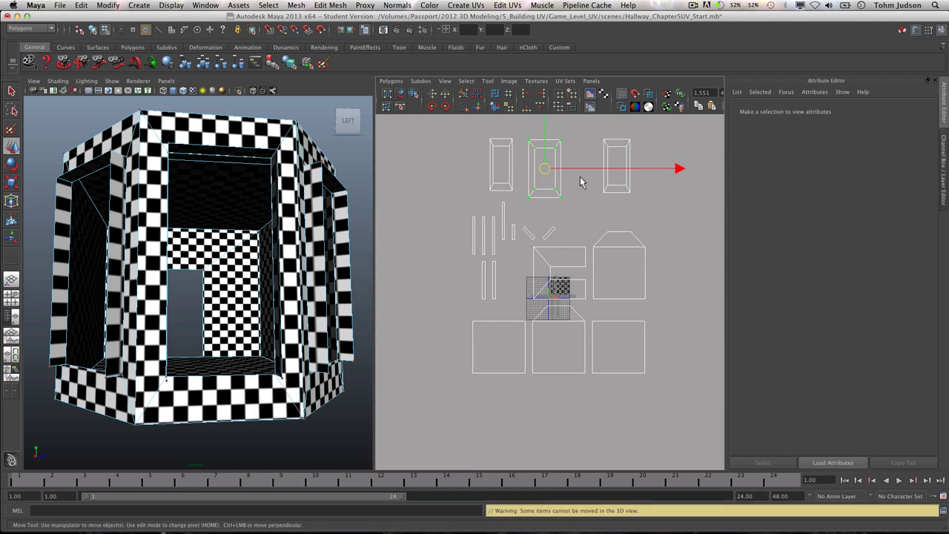
drag(567, 169, 581, 169)
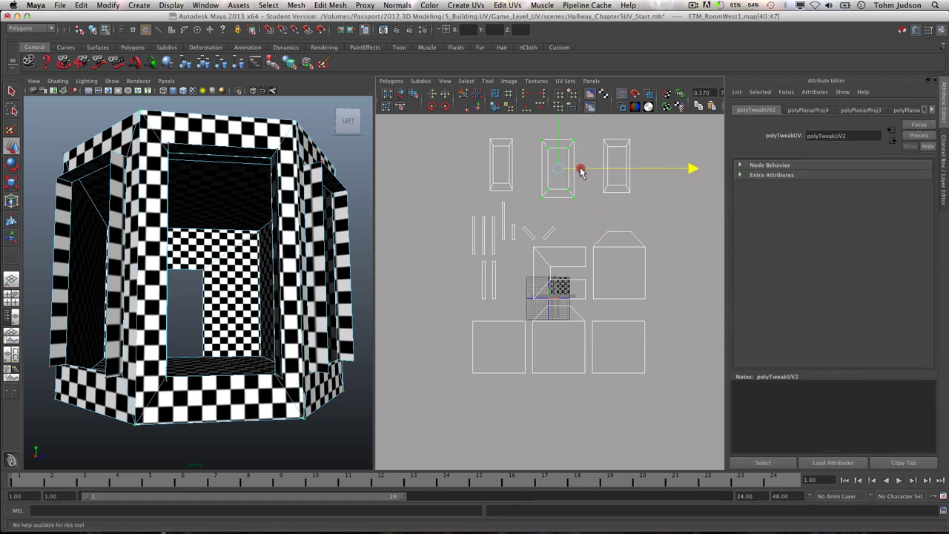
- Compare the back-left frame shell's two upper outer corner UVs with their corners on the mesh
click(446, 189)
drag(509, 139, 514, 140)
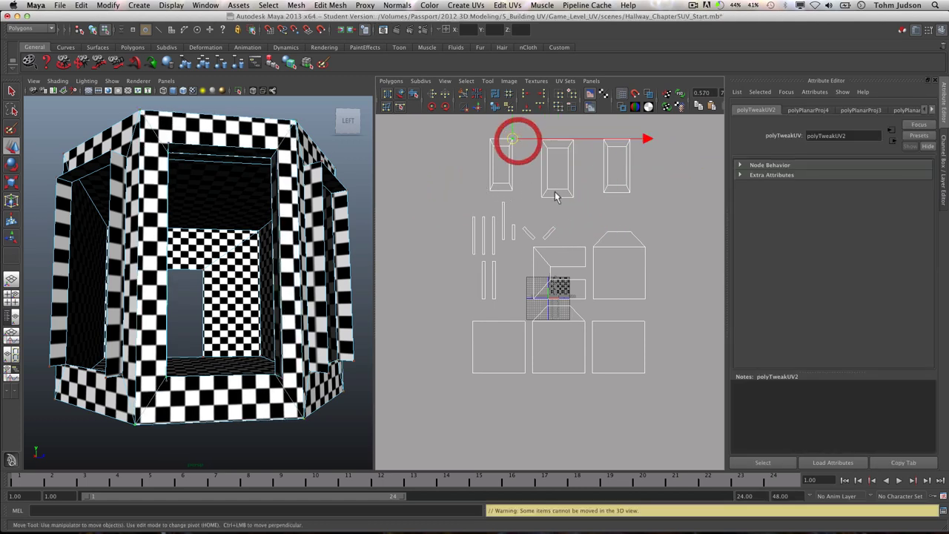
middle_drag(481, 132, 458, 133)
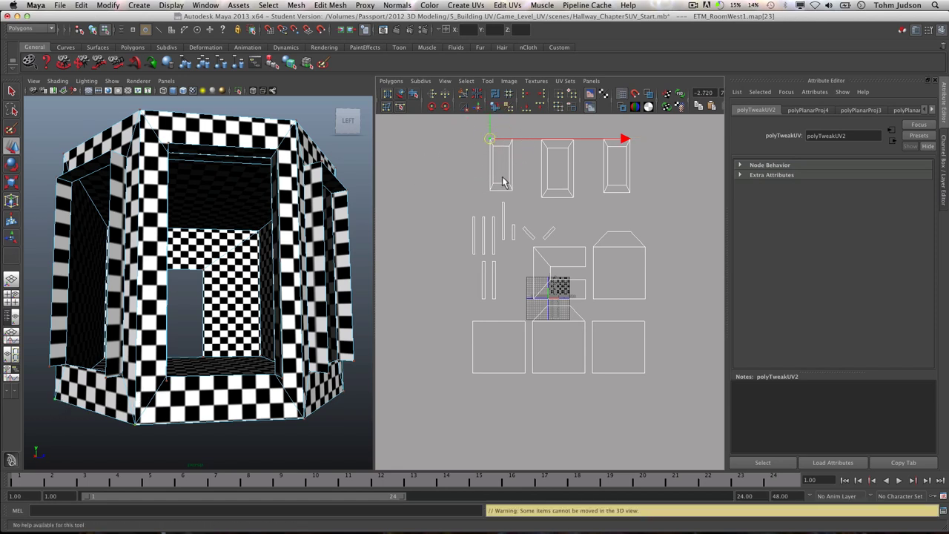
- Flip the back-left frame's UV shell vertically and deselect it
drag(455, 138, 529, 203)
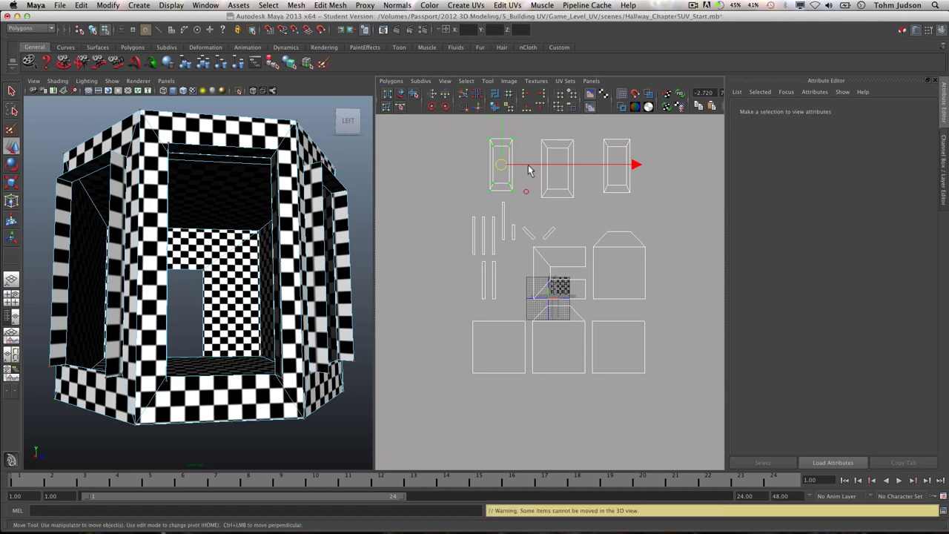
click(444, 96)
click(471, 153)
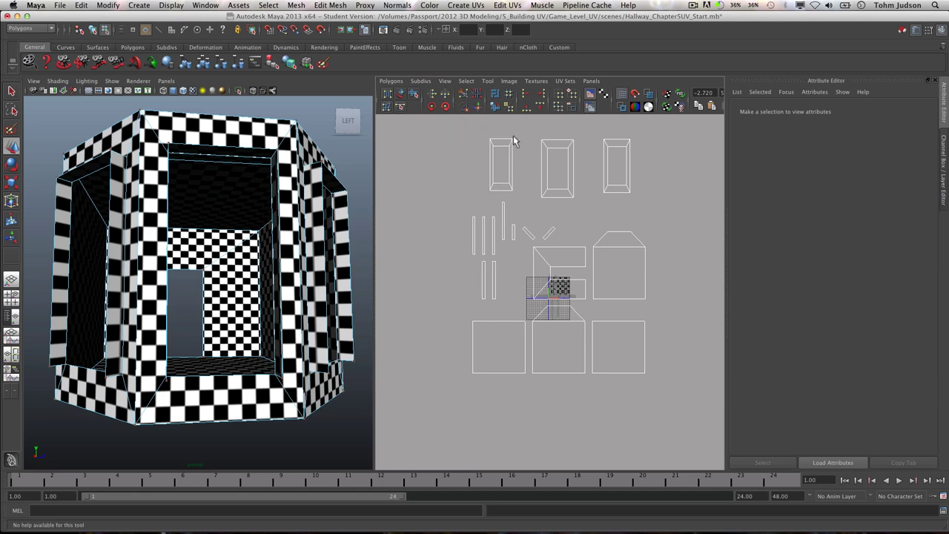
- Check the corner UVs of the flipped back-left shell and the lower-left UV of the middle shell against the mesh corners
drag(481, 129, 496, 142)
drag(481, 185, 498, 192)
click(513, 199)
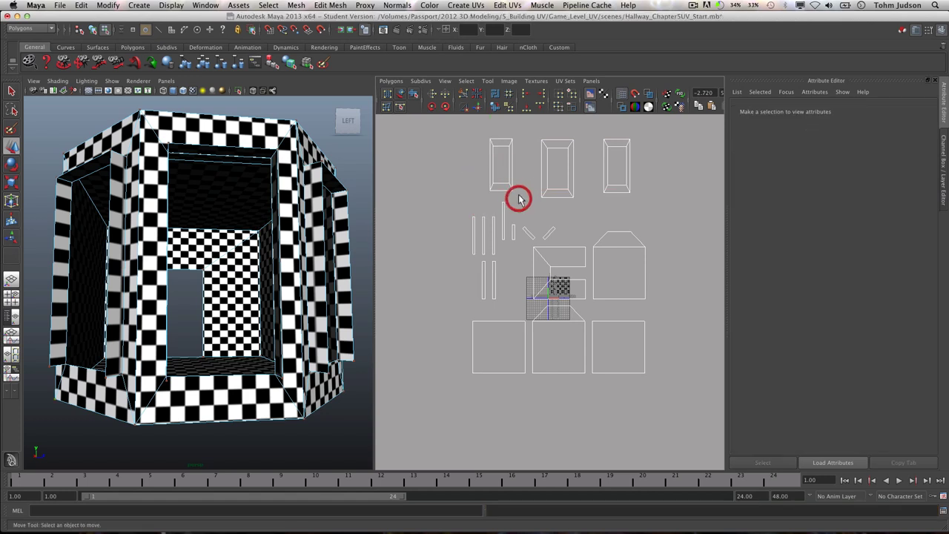
click(509, 190)
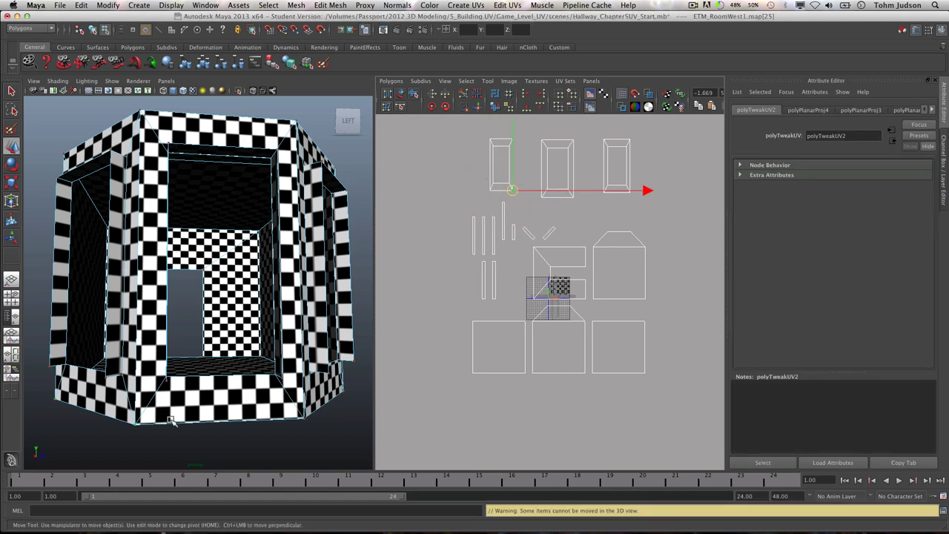
click(536, 197)
click(545, 195)
click(554, 215)
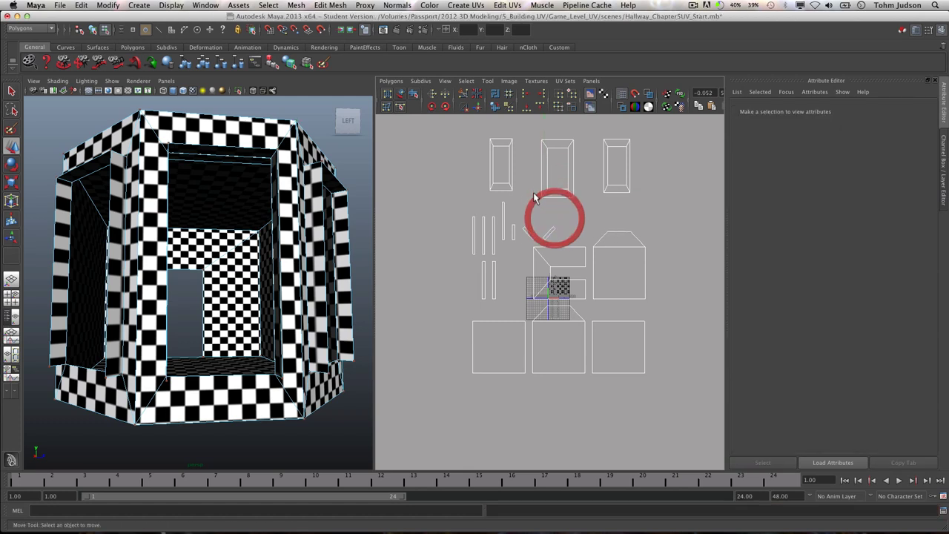
click(542, 198)
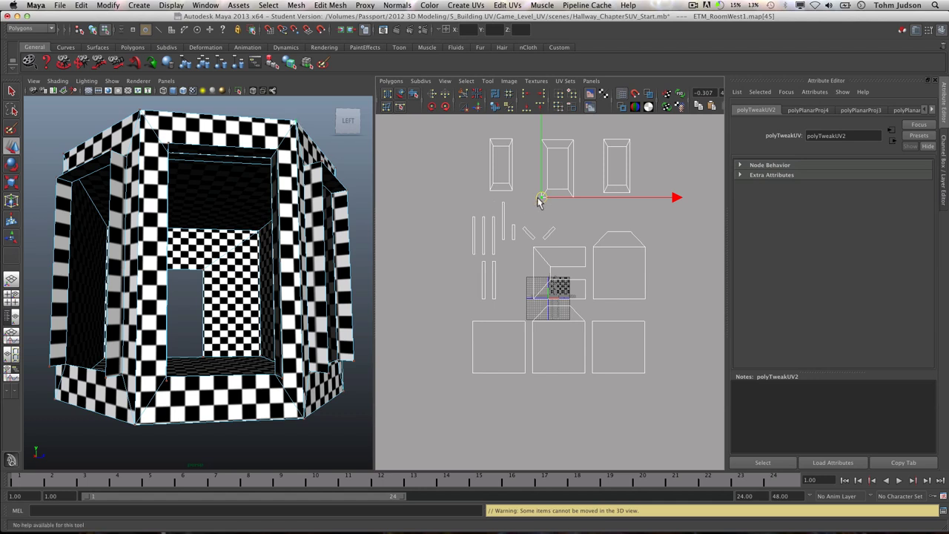
- Select the middle doorway frame's whole UV shell and rotate it 180 degrees
drag(527, 130, 586, 212)
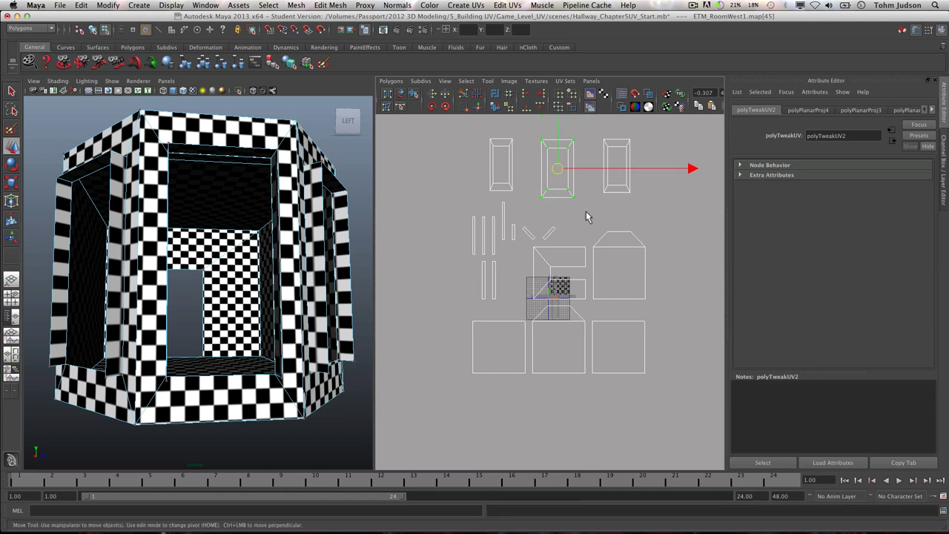
click(445, 108)
click(445, 107)
click(445, 107)
click(444, 108)
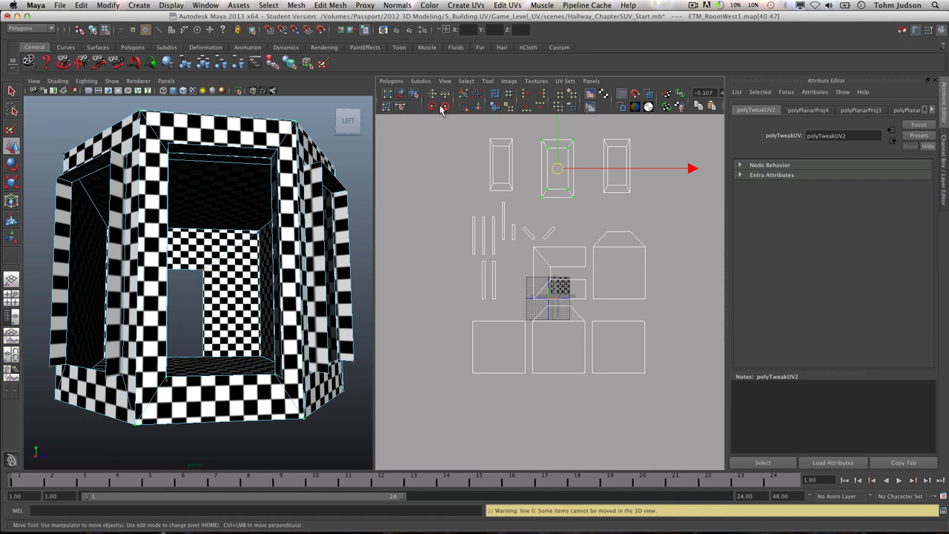
- Check that the facing upper corner UVs of the middle and back-left shells correspond to the same mesh corner
click(525, 155)
drag(534, 132, 545, 145)
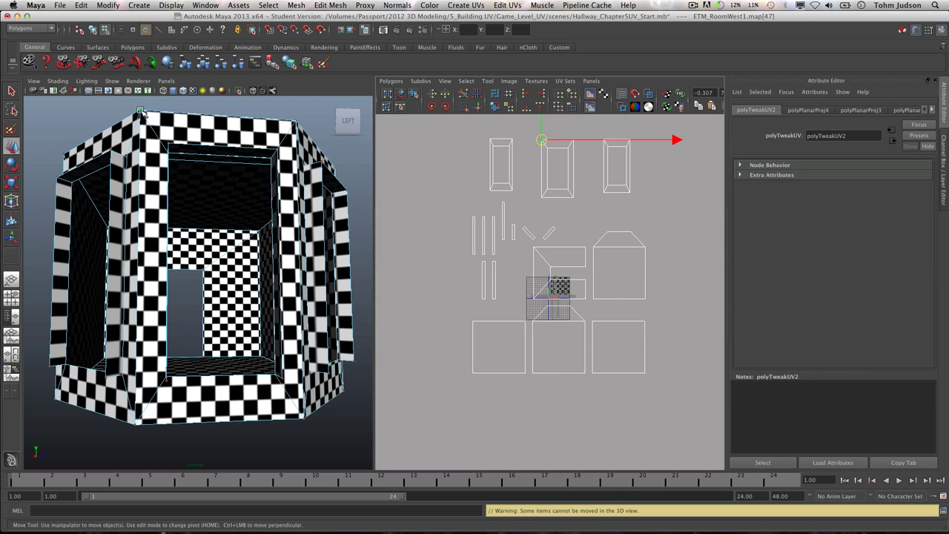
click(516, 141)
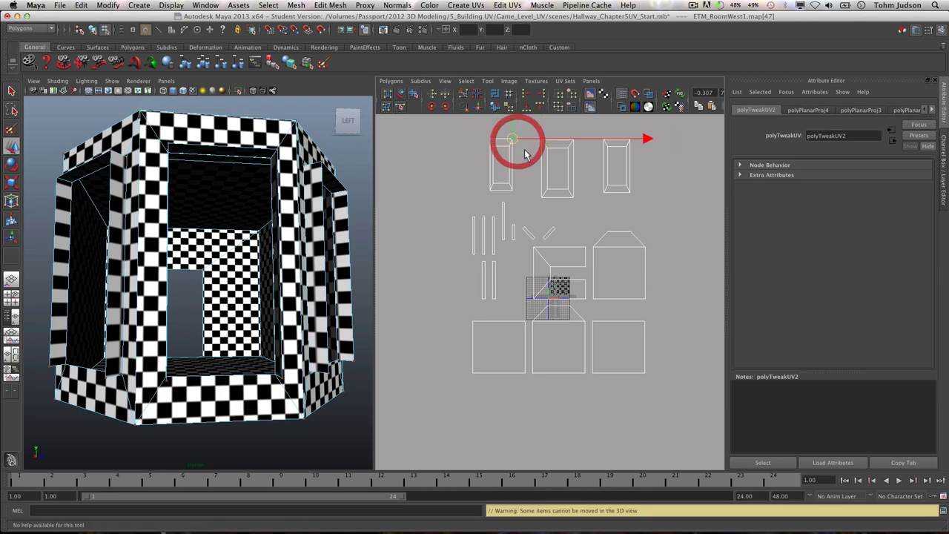
- Select the middle doorway frame's UV shell and move it closer to the back-left frame's shell
click(526, 161)
click(573, 191)
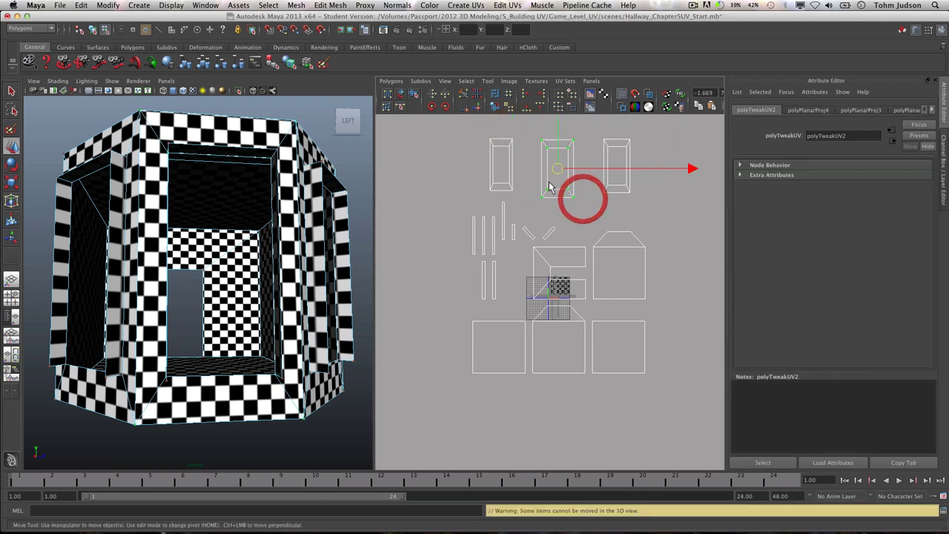
drag(580, 169, 568, 169)
- Locate the right shell's upper-left UV on the mesh, and reorient the whole right shell so its facing corners match the middle shell
click(607, 142)
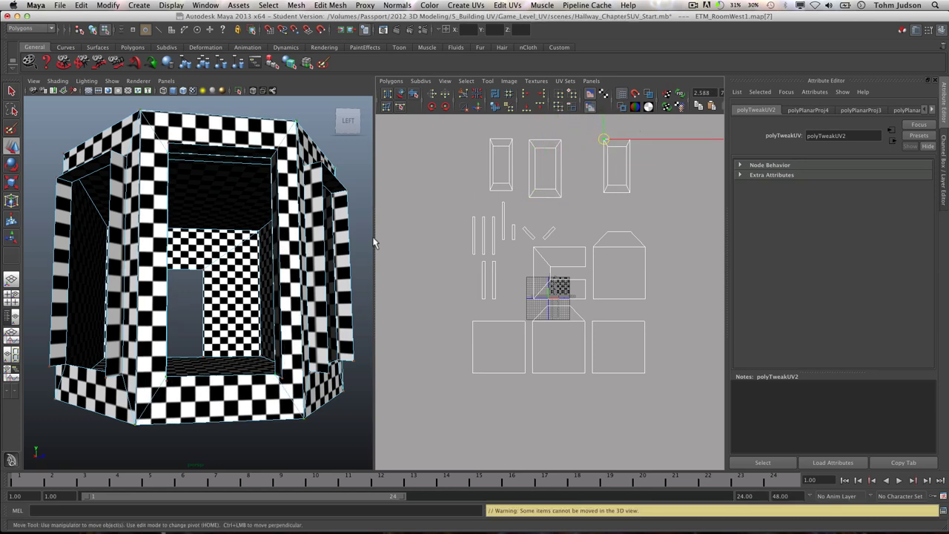
mouse_move(283, 272)
alt+mouse_down()
mouse_move(286, 260)
mouse_move(268, 273)
alt+mouse_up()
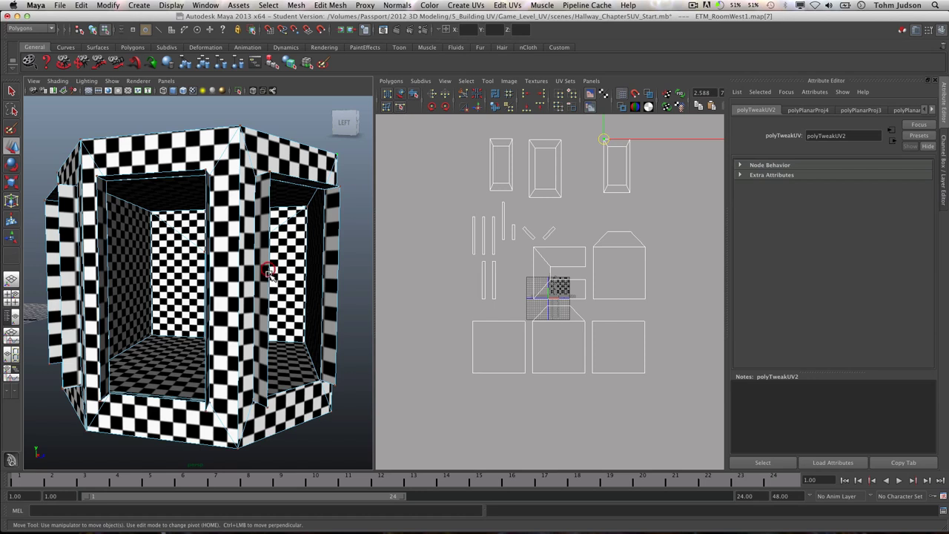
click(652, 158)
click(630, 140)
drag(587, 132, 640, 196)
click(431, 99)
- Check that the facing upper corner UVs of the right and middle shells correspond to the same mesh corner
click(597, 133)
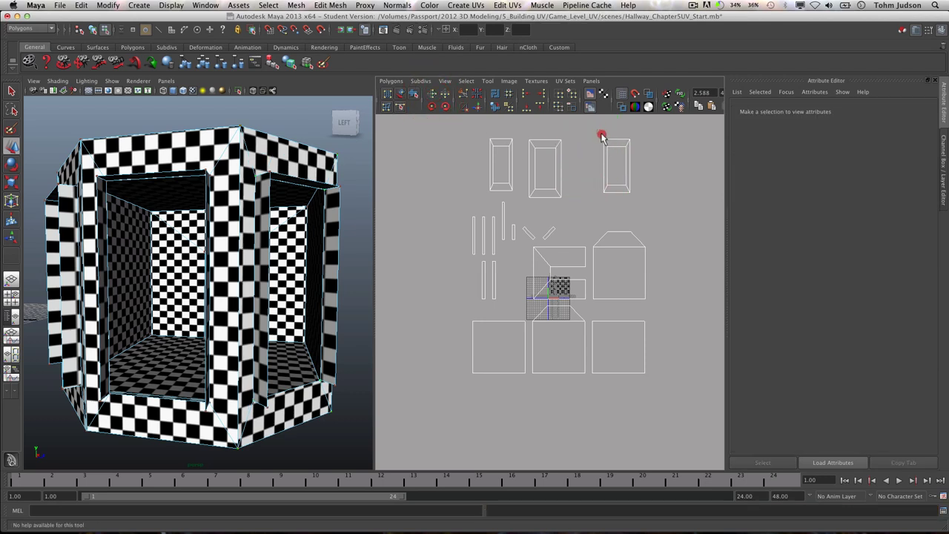
drag(598, 133, 626, 158)
drag(556, 133, 565, 144)
click(584, 172)
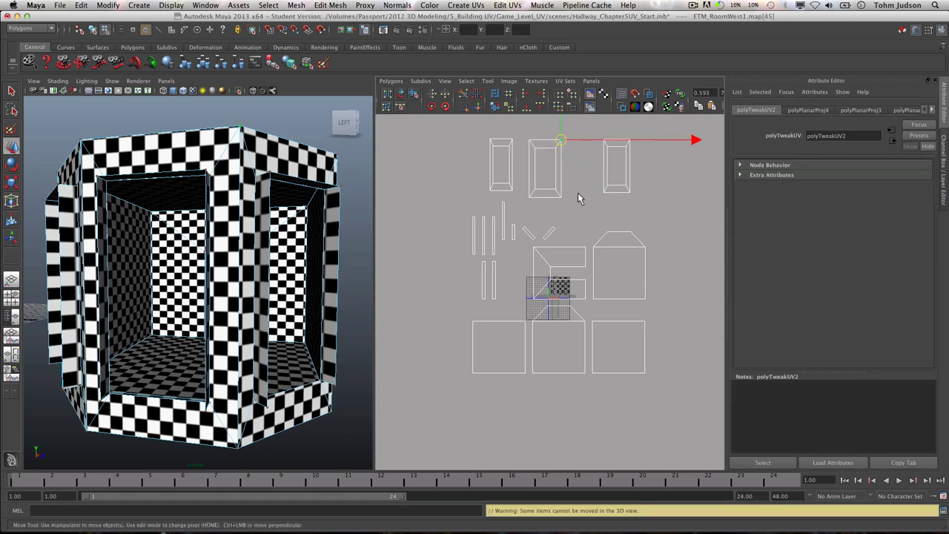
click(692, 5)
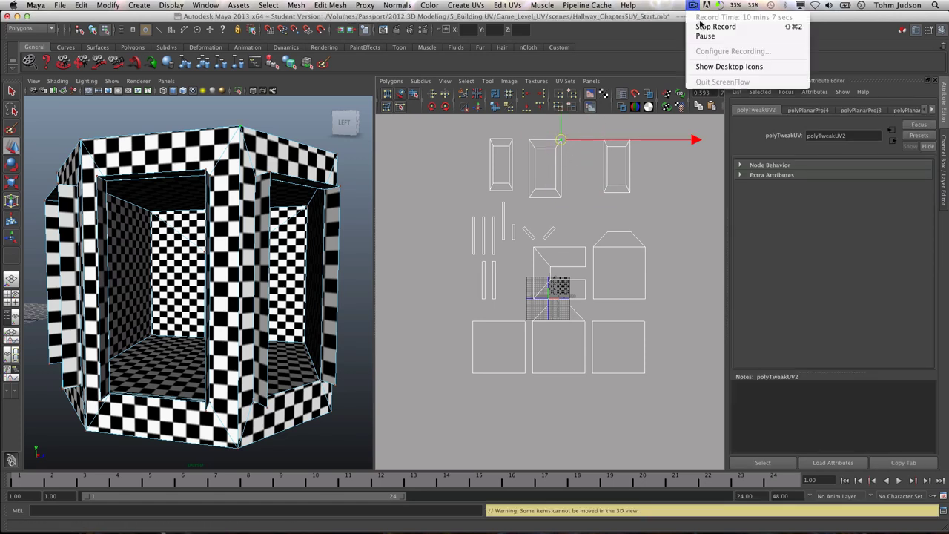
click(715, 27)
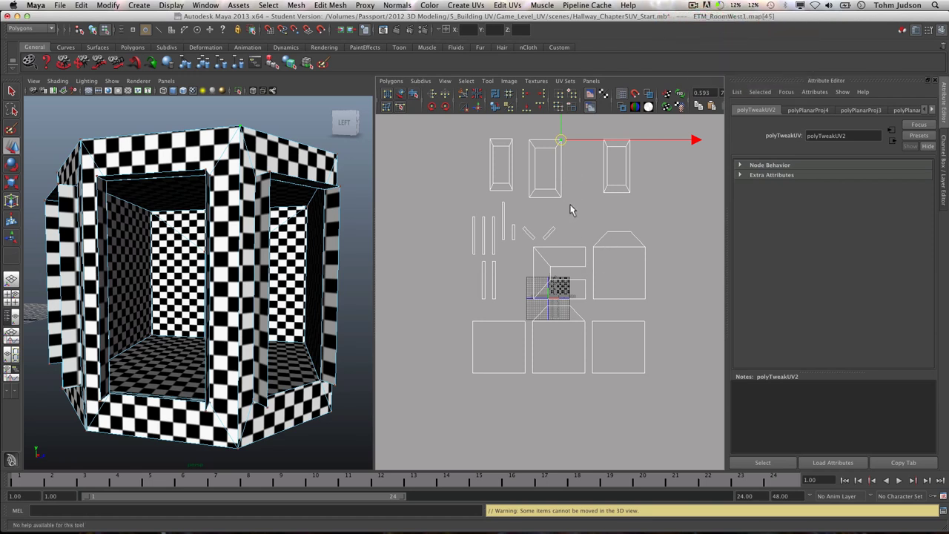
- Switch to edge selection and check on the mesh that the facing borders of the back-left and middle shells are the same edge
right_drag(578, 181, 577, 161)
click(561, 170)
key(w)
click(497, 175)
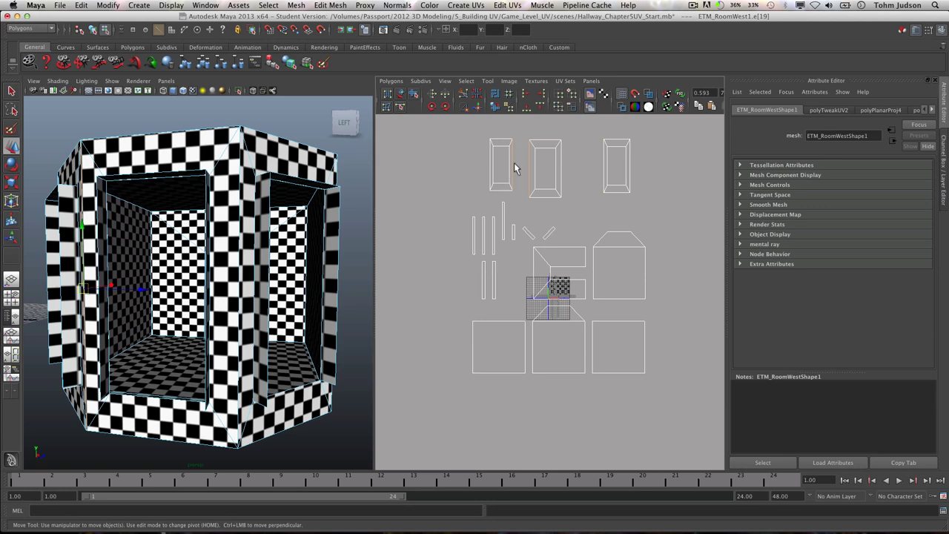
alt+drag(211, 249, 254, 231)
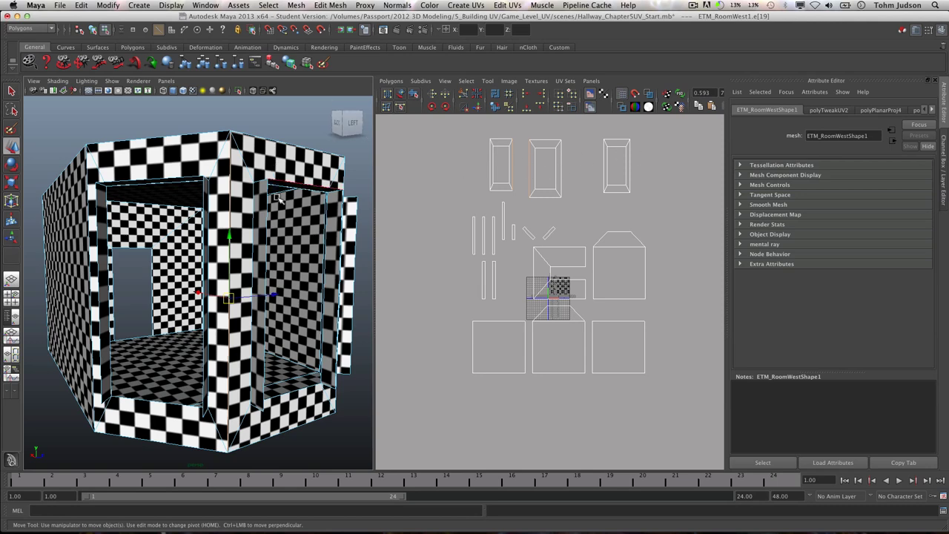
alt+drag(304, 256, 282, 211)
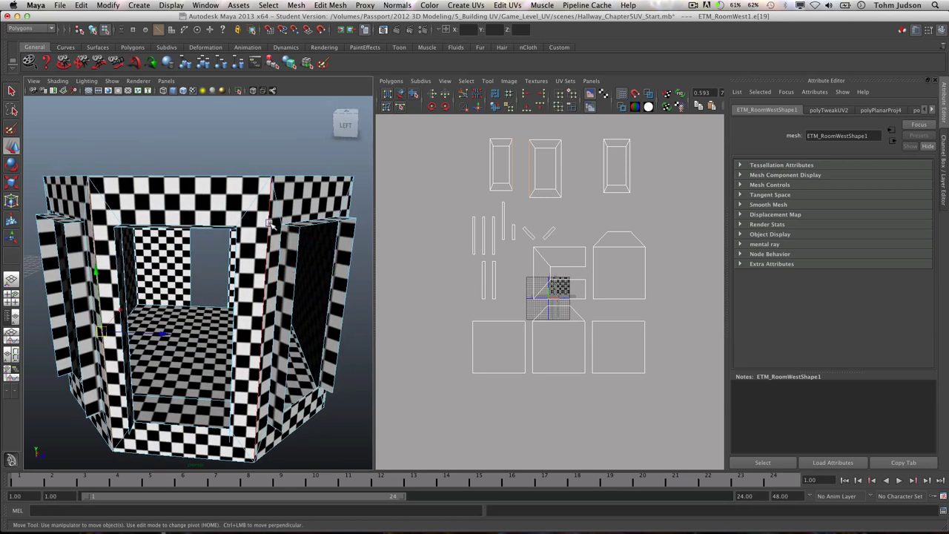
- Select the edge shared by the middle and right frames and join their shells with Move and Sew UV Edges
click(265, 218)
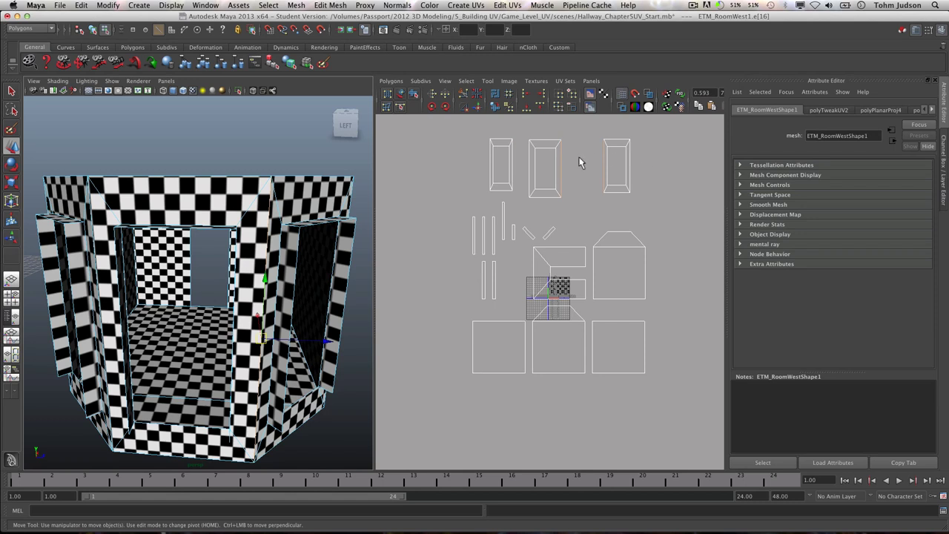
drag(526, 129, 573, 206)
click(583, 189)
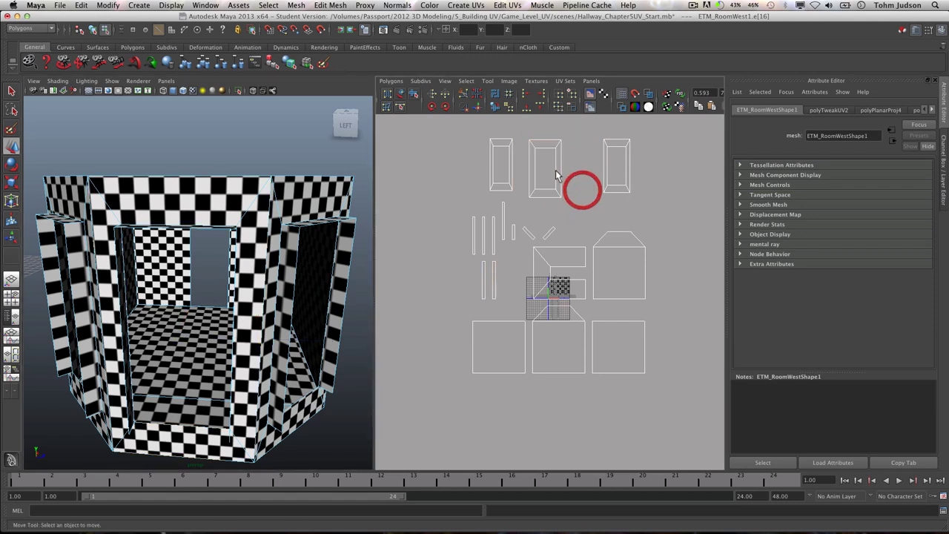
click(393, 82)
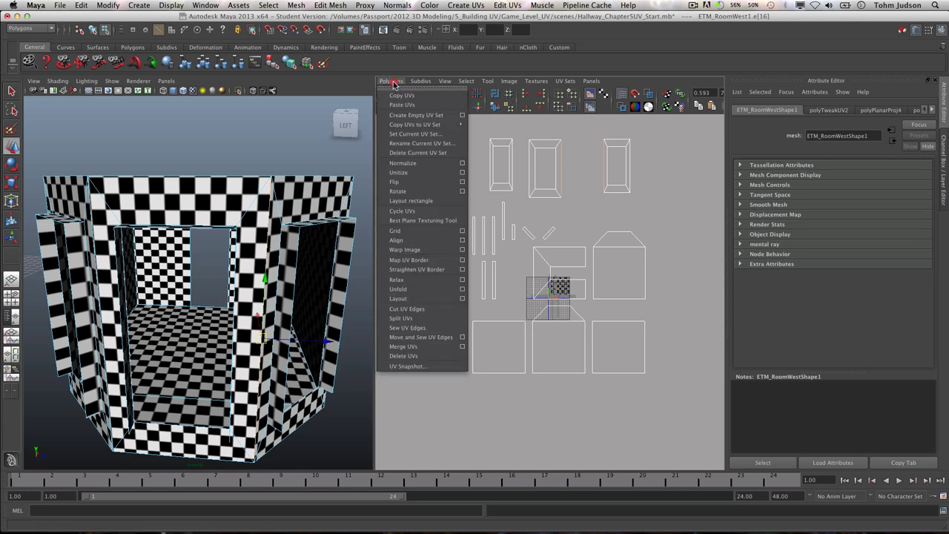
click(434, 338)
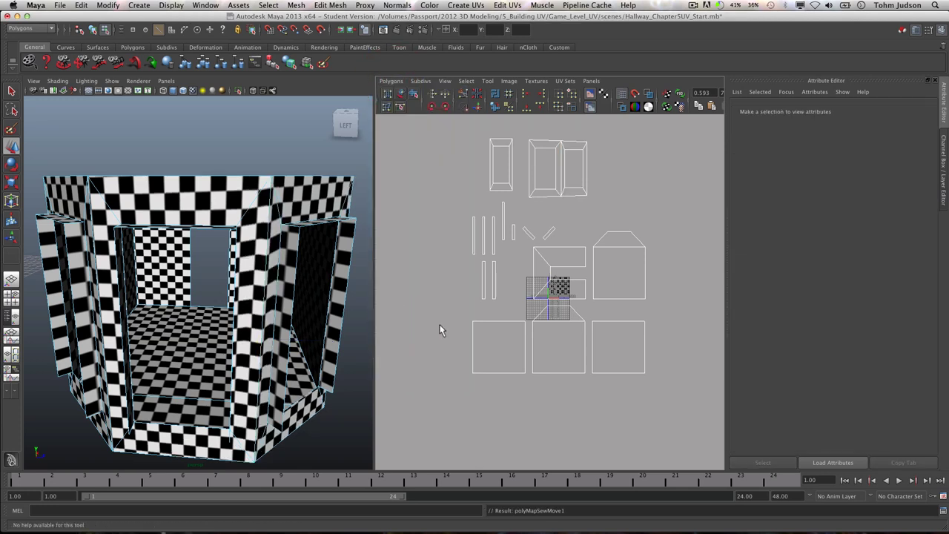
- Select the middle shell's left border edge and attach the back-left frame's shell to it with Move and Sew UV Edges
click(529, 164)
click(392, 82)
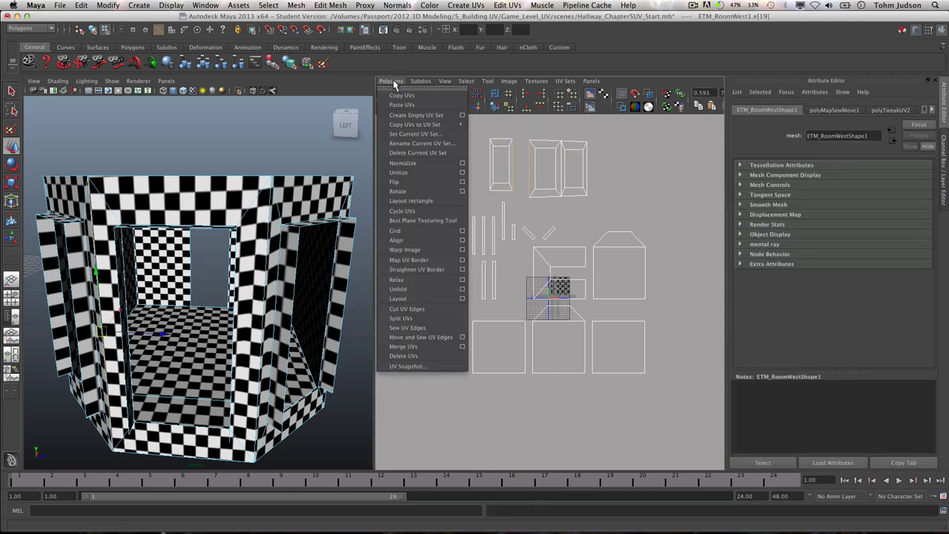
click(437, 337)
click(476, 153)
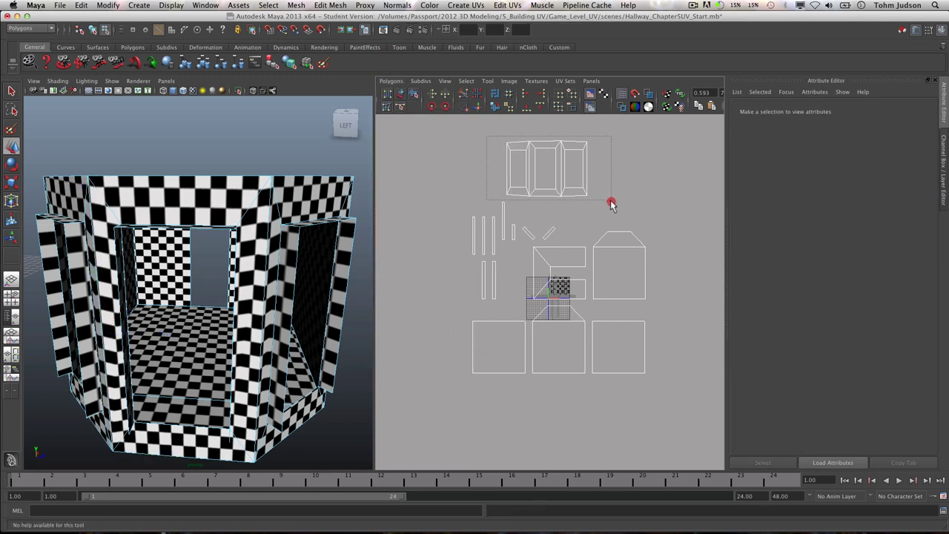
drag(610, 201, 610, 201)
drag(496, 131, 609, 199)
click(12, 149)
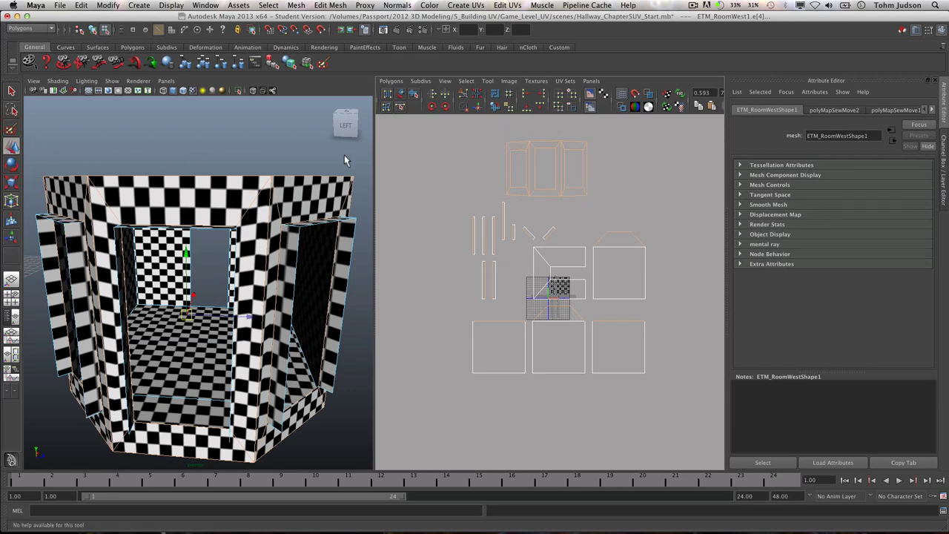
- Switch to UV selection, select all UVs of the joined doorway frame shell and move it slightly right
right_click(549, 152)
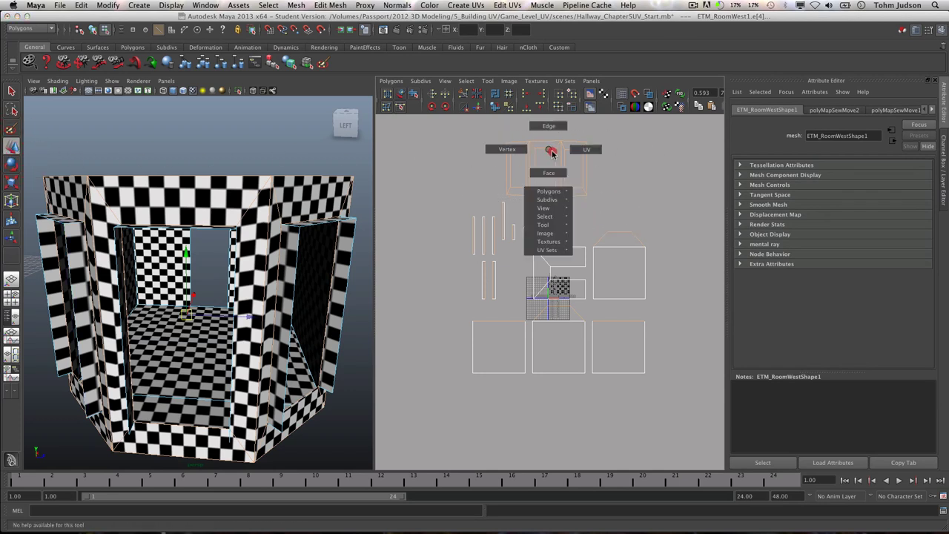
click(586, 150)
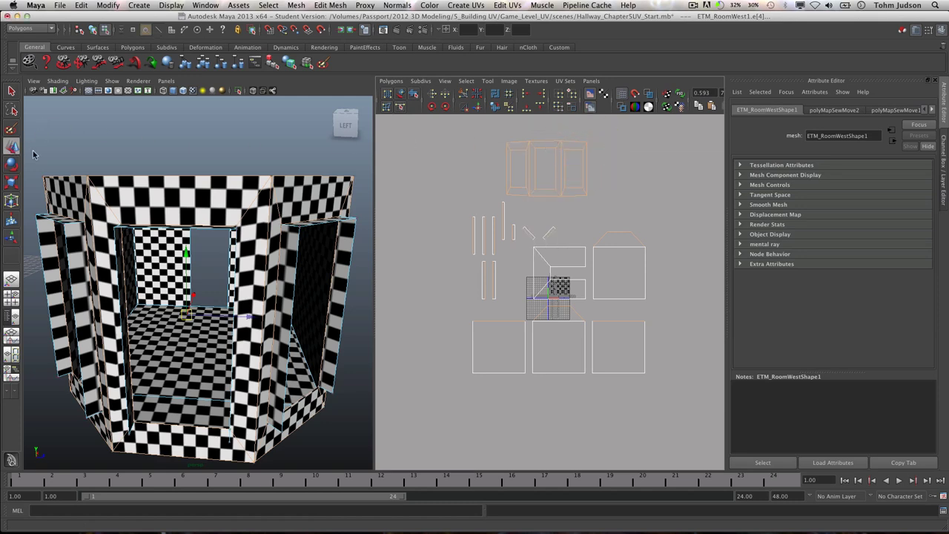
click(523, 164)
drag(473, 127, 551, 168)
drag(617, 200, 601, 170)
scroll(581, 215, up, 5)
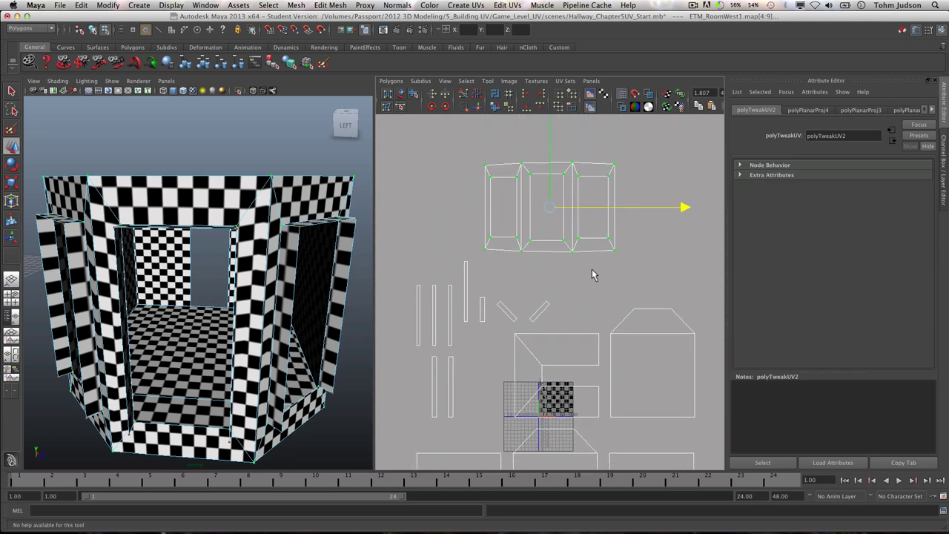
- Align the UVs along the joined shell's top border, and align the upper corner UVs of the three door openings
drag(631, 171, 633, 170)
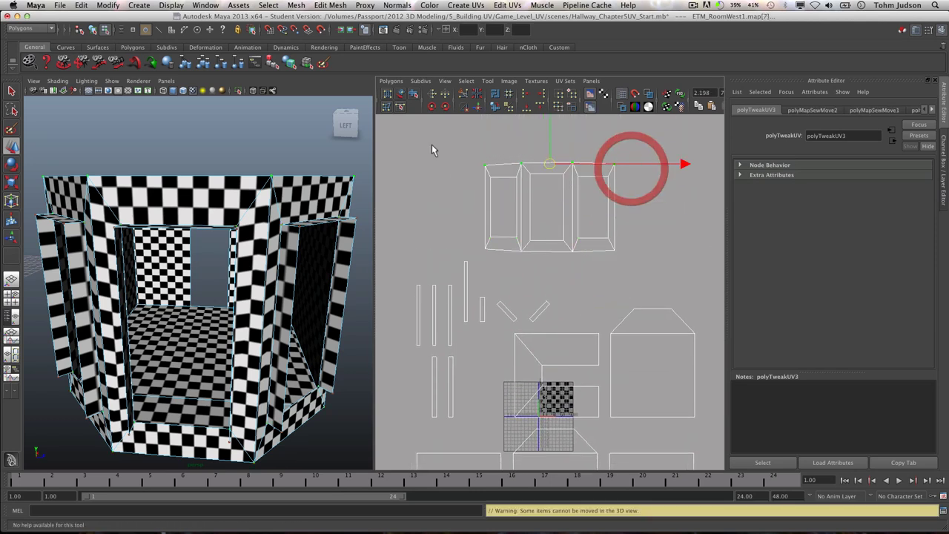
click(390, 80)
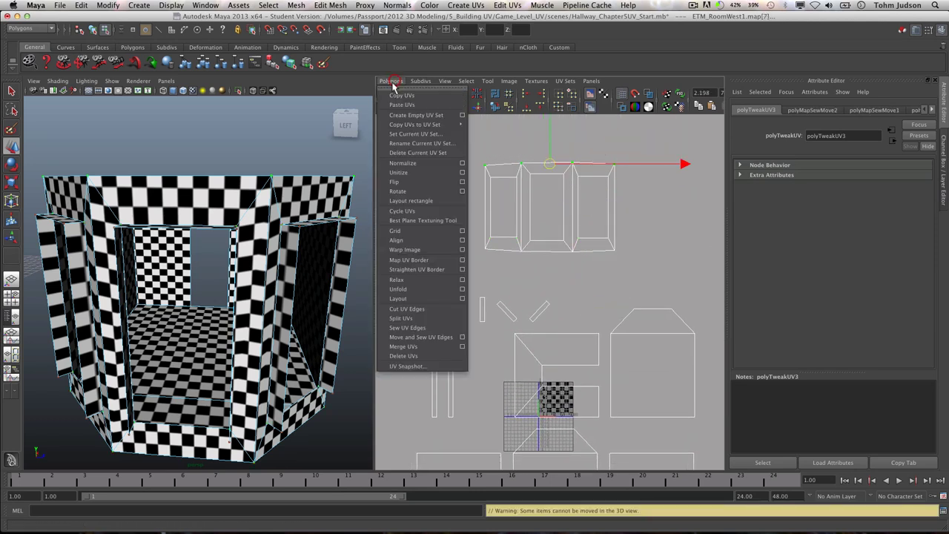
click(401, 241)
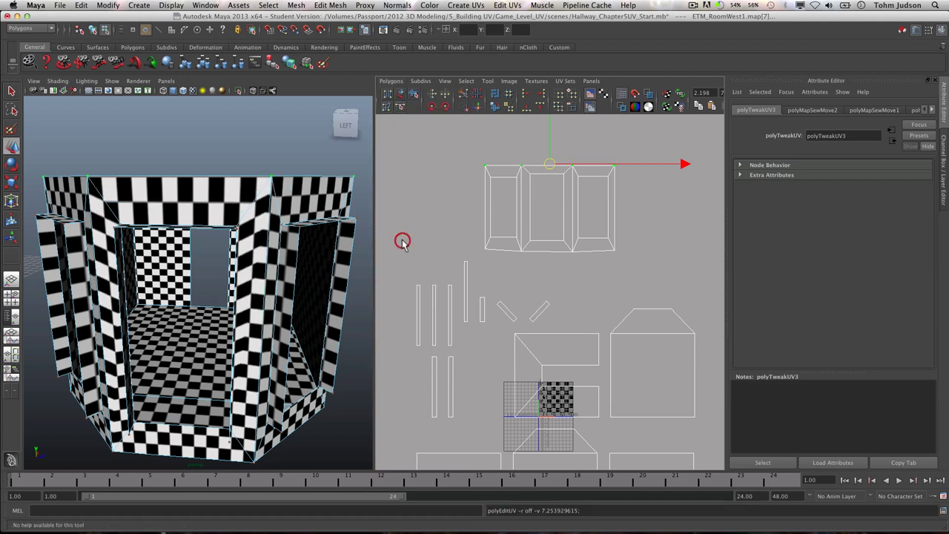
drag(599, 185, 621, 186)
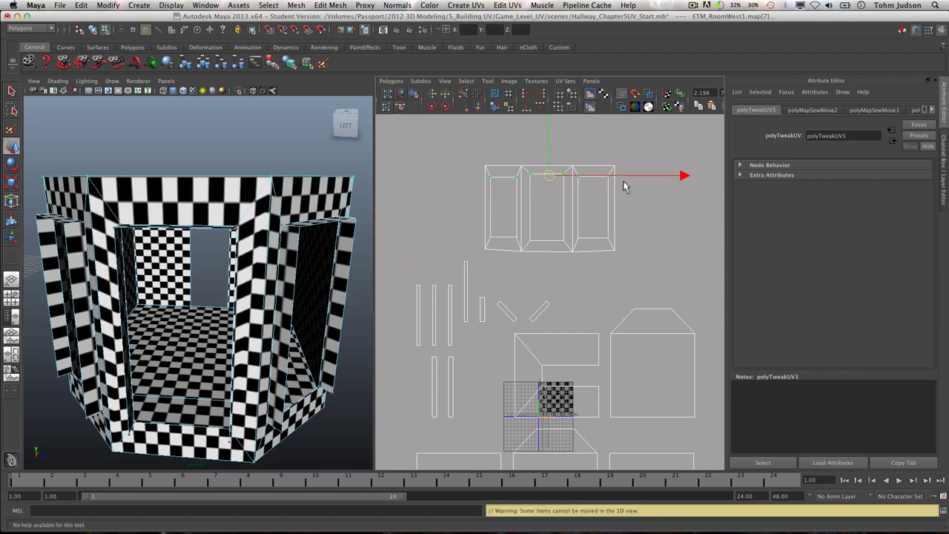
click(392, 82)
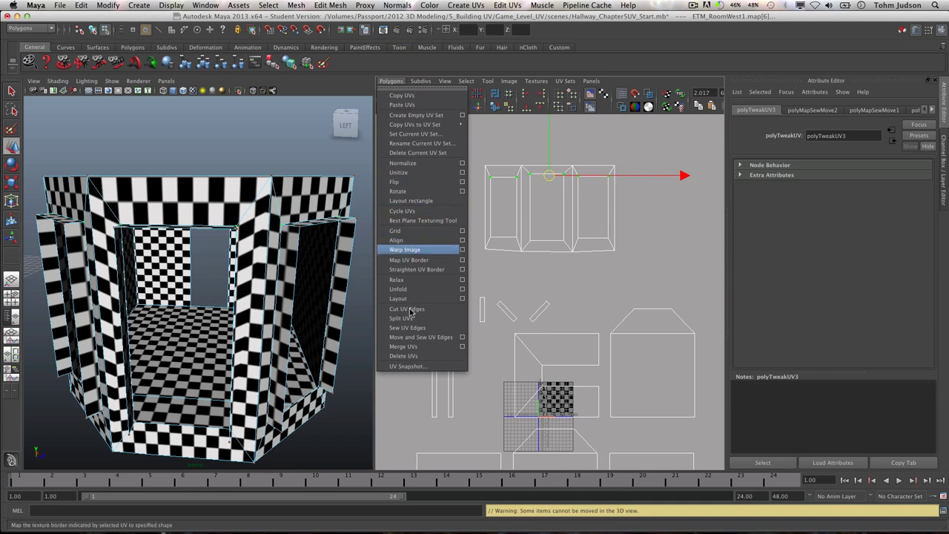
click(413, 241)
- Try to align the lower corner UVs of the door openings in one horizontal row
drag(462, 226, 625, 239)
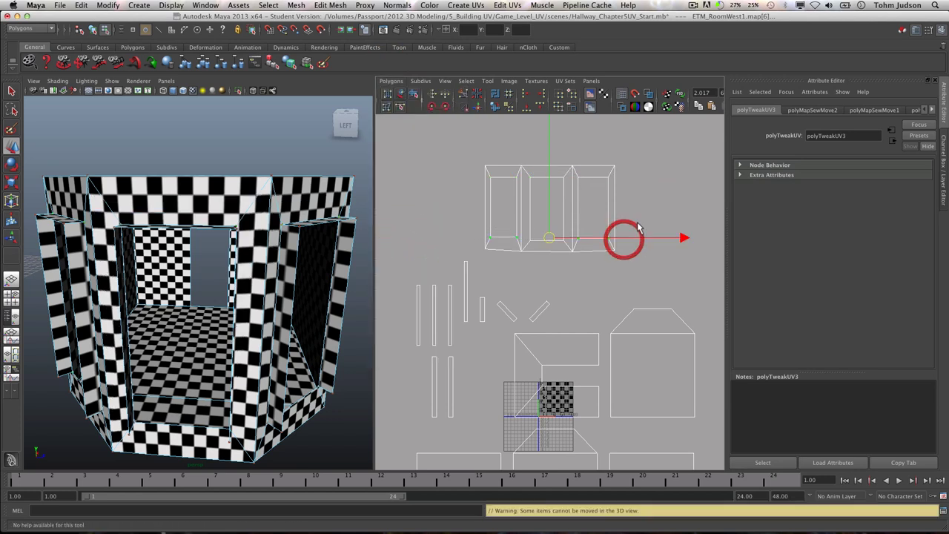
click(391, 81)
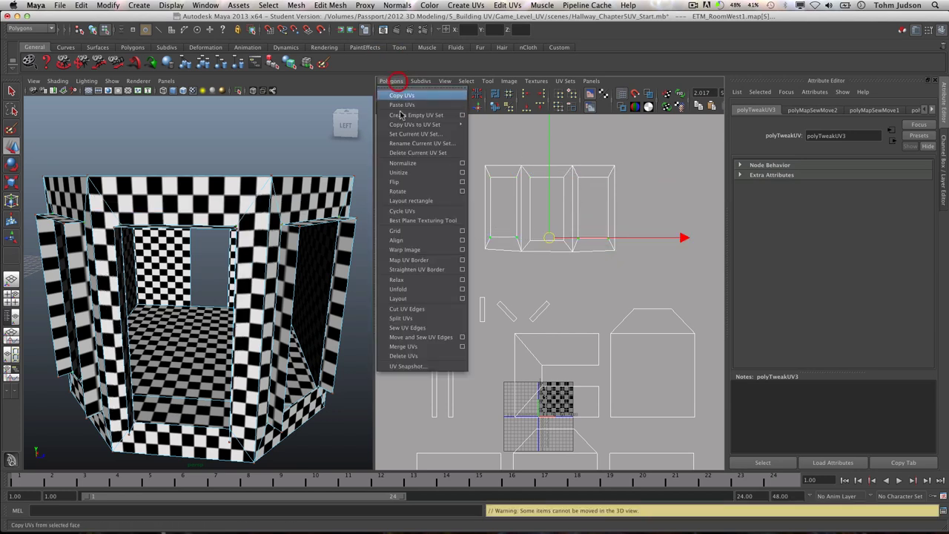
click(411, 240)
- Align the UVs along the joined shell's bottom border in one horizontal row and deselect them
drag(460, 240, 478, 249)
drag(567, 252, 568, 253)
drag(654, 269, 473, 248)
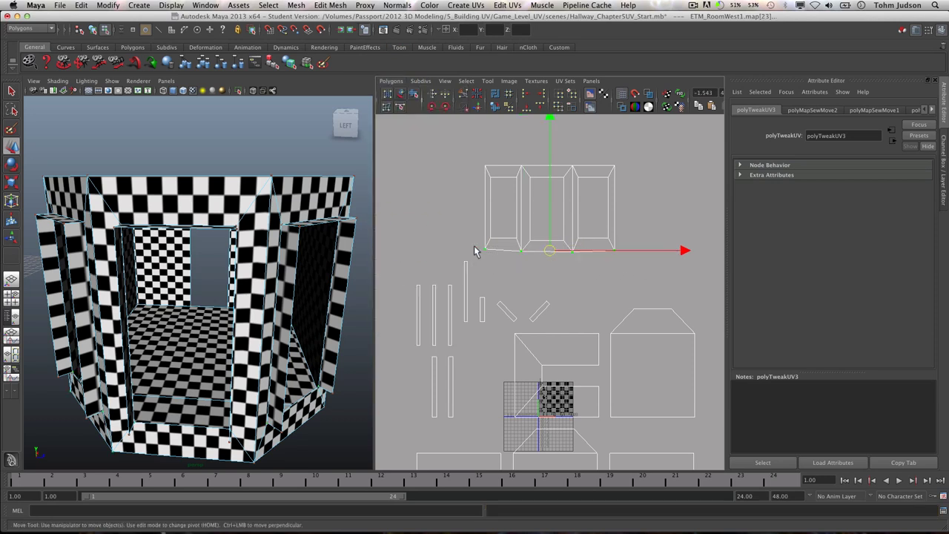
click(391, 81)
click(403, 240)
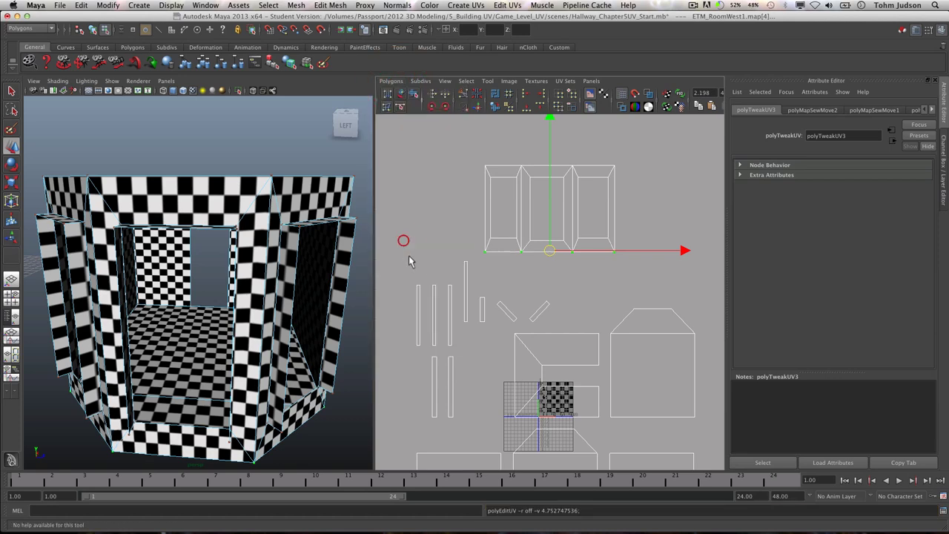
click(448, 229)
- Select the lower corner UVs of all three door openings, align them horizontally and check the checker pattern on the mesh
alt+drag(271, 222, 236, 228)
drag(469, 225, 627, 243)
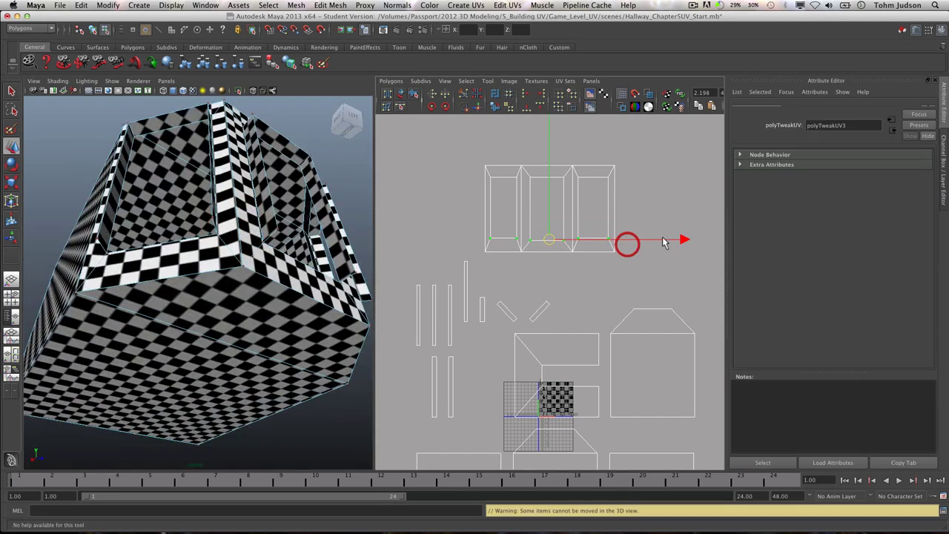
click(392, 81)
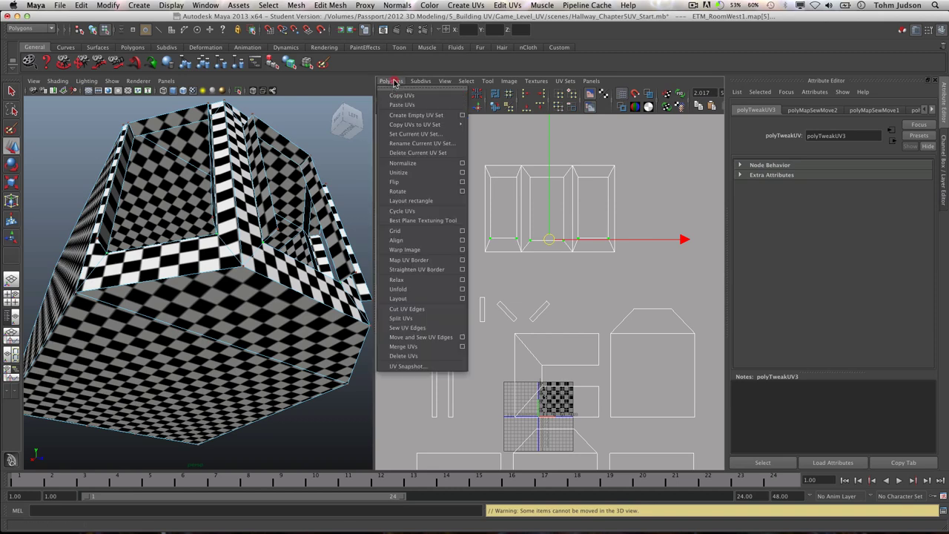
click(401, 240)
alt+drag(269, 223, 186, 218)
click(589, 270)
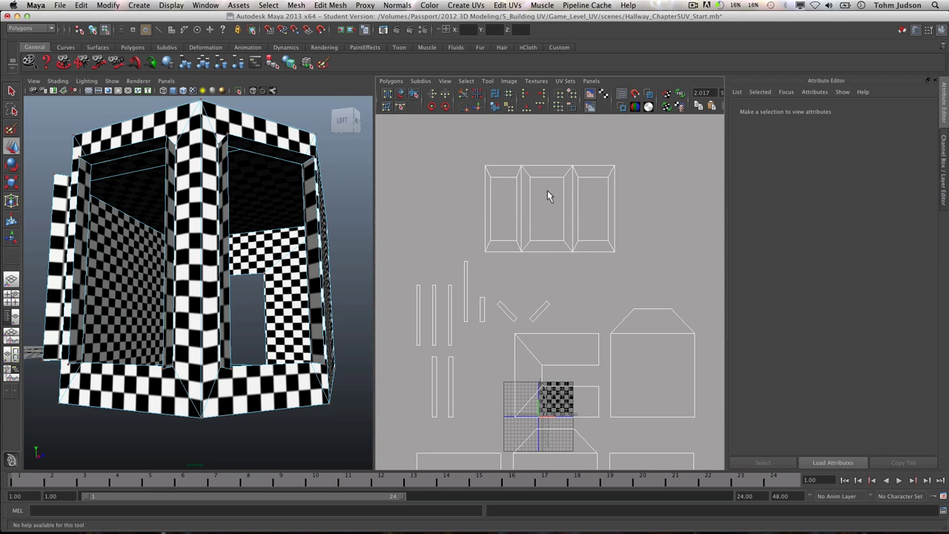
- Select the right frame's UVs with the middle opening's right corners and move them left to narrow the middle frame
drag(616, 276, 646, 269)
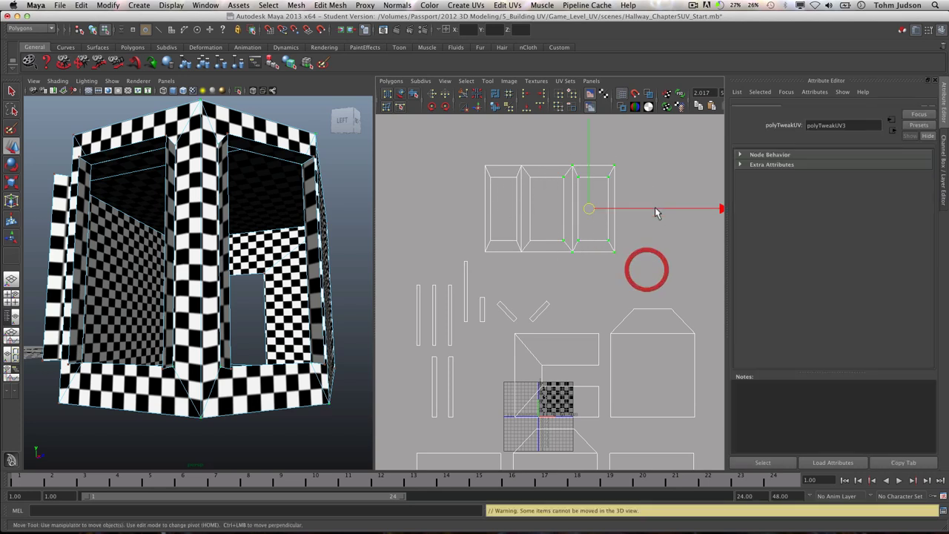
drag(660, 210, 650, 212)
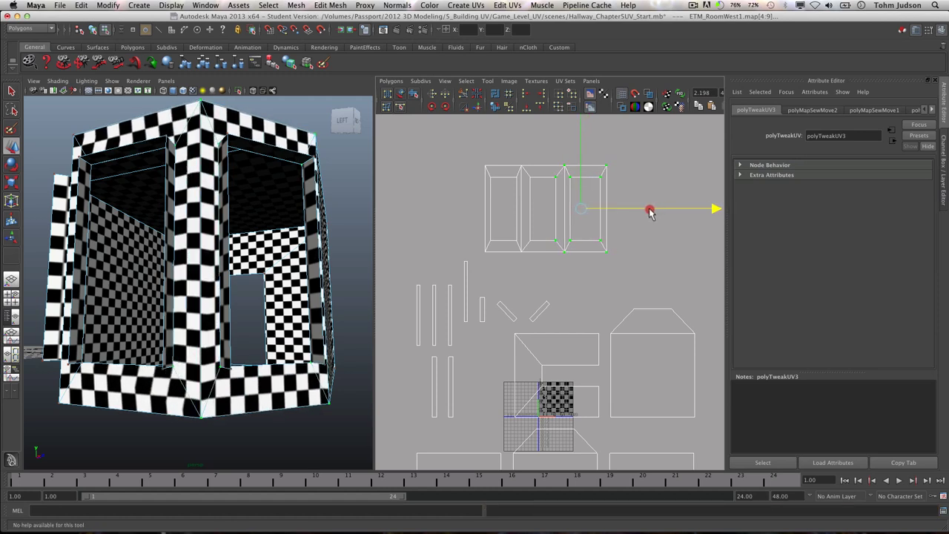
click(601, 262)
- Select the whole joined doorway frame shell, move it up slightly and inspect the adjoining outer wall on the mesh
drag(461, 144, 645, 255)
drag(546, 169, 545, 148)
click(555, 259)
alt+drag(339, 212, 274, 235)
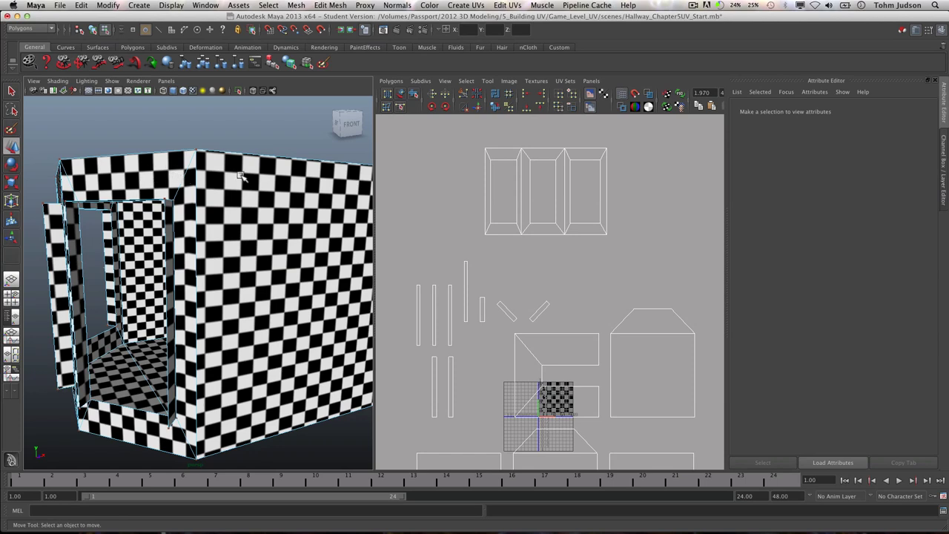
- Try to move and sew the outer wall shell onto the doorway frame shell along the frame's right border edge
right_drag(605, 190, 607, 167)
click(606, 187)
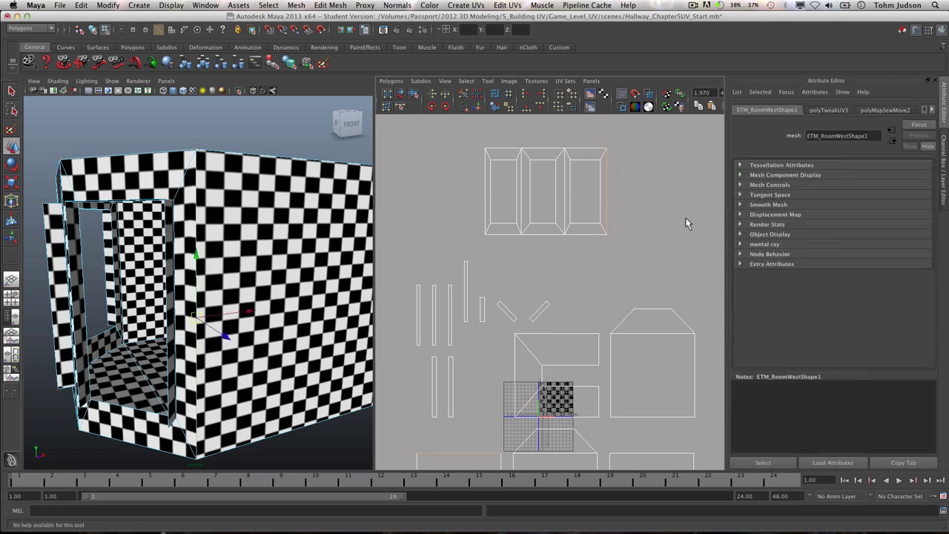
scroll(554, 411, down, 3)
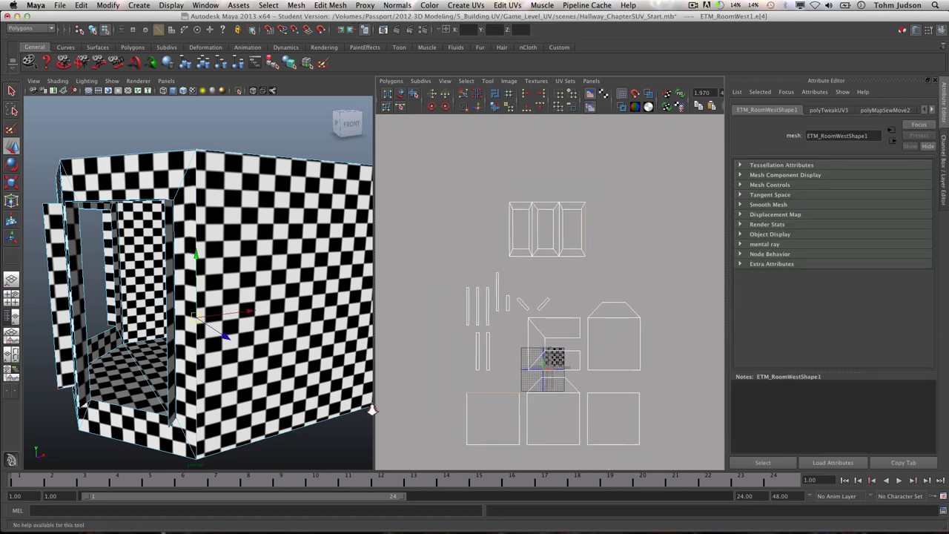
click(390, 80)
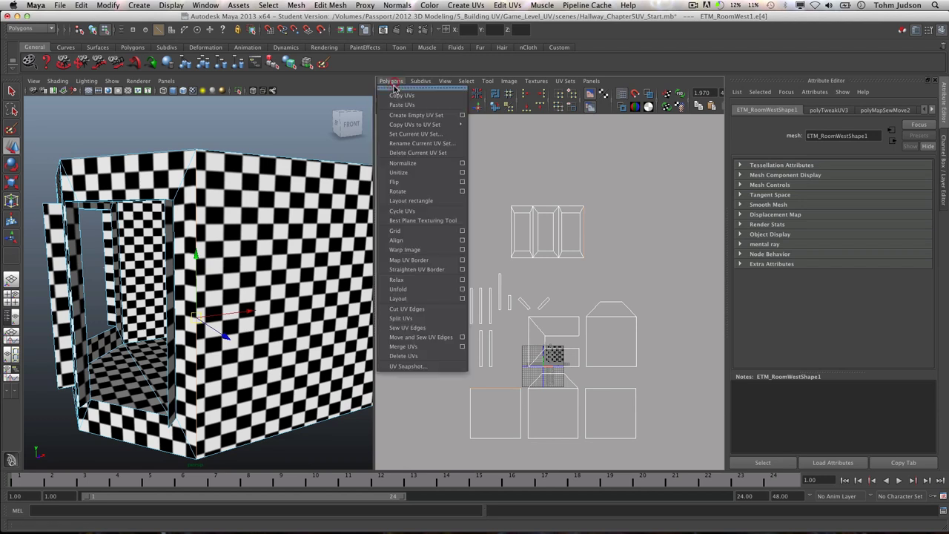
click(431, 337)
click(432, 338)
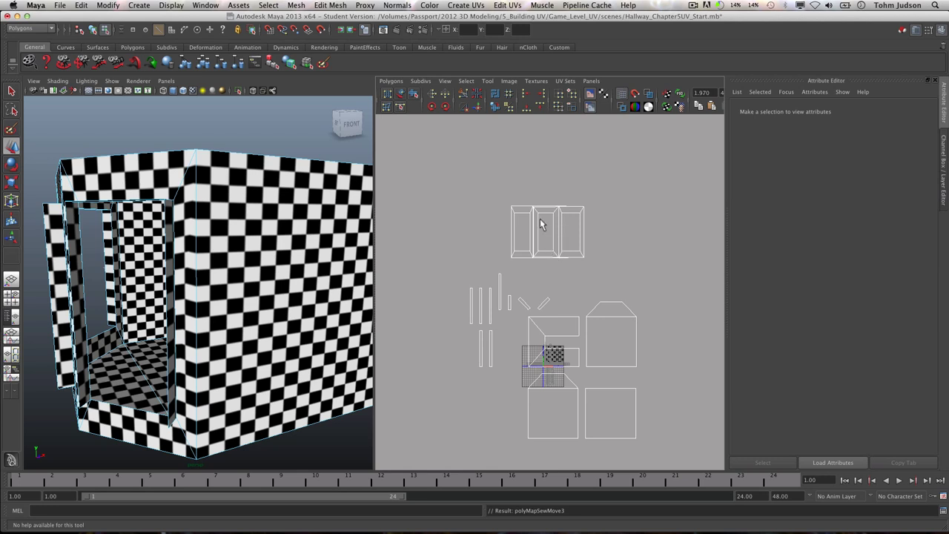
key(ctrl+z)
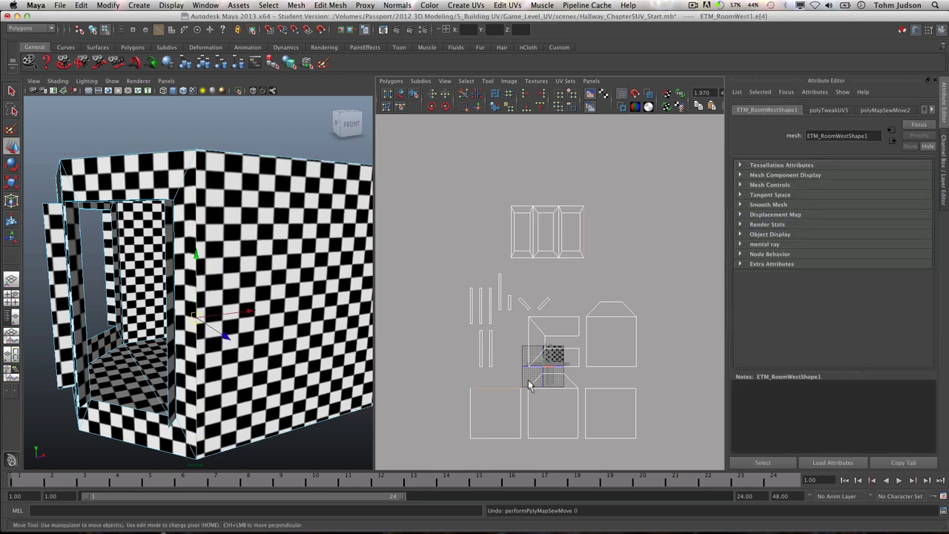
- Compare the lower-left wall shell's upper-left corner UV with the doorway shell's upper-right corner UV on the mesh
right_click(476, 393)
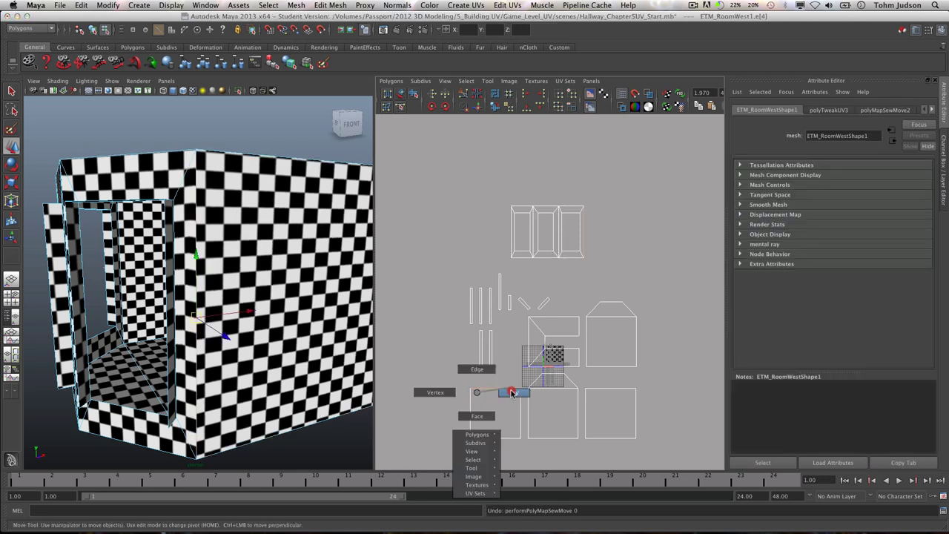
right_drag(511, 392, 509, 390)
click(480, 392)
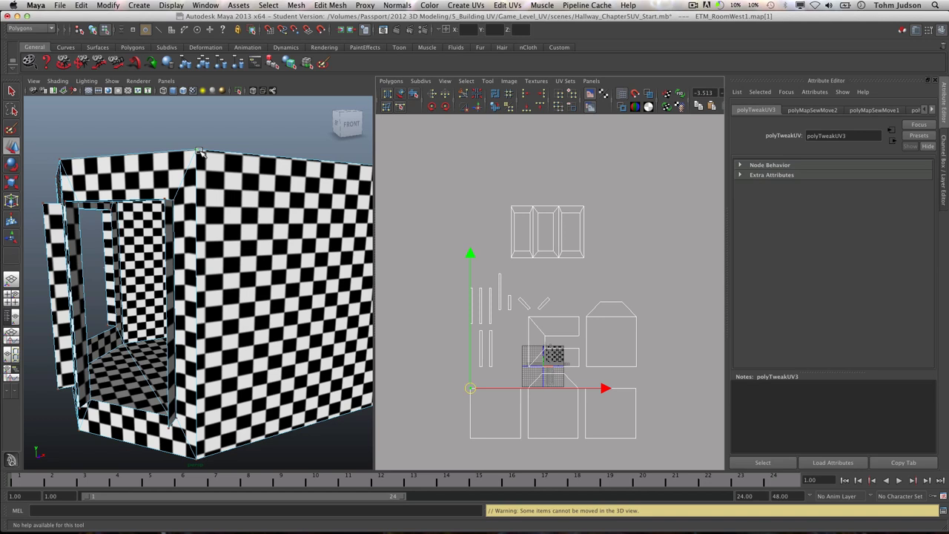
click(584, 206)
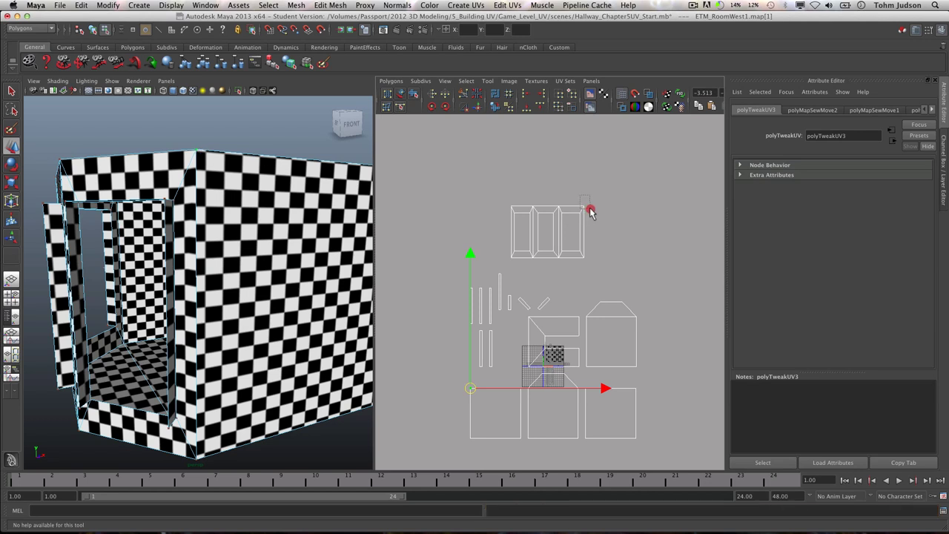
click(599, 221)
drag(573, 196, 591, 213)
drag(461, 380, 480, 391)
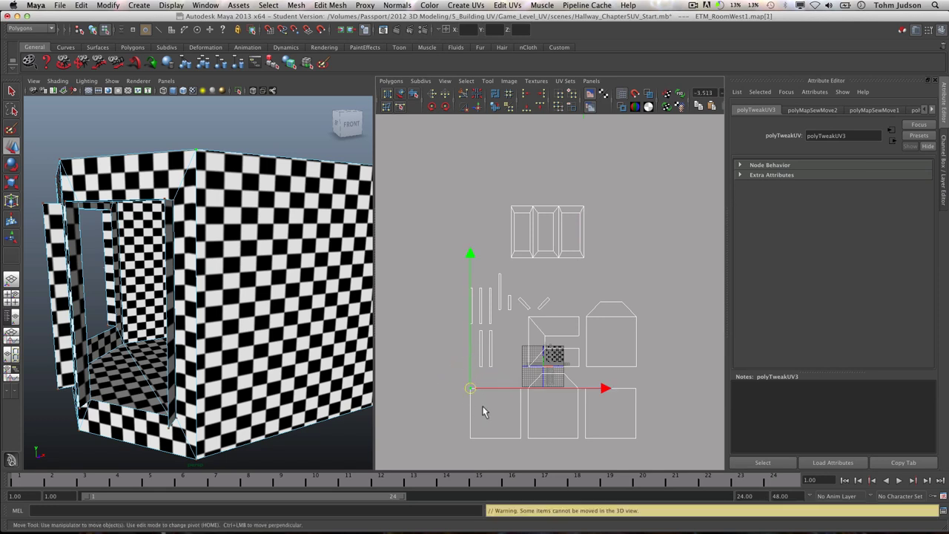
- Rotate the lower-left wall shell a quarter turn counterclockwise, flip it in V and check its upper-left corner against the doorway shell
click(459, 413)
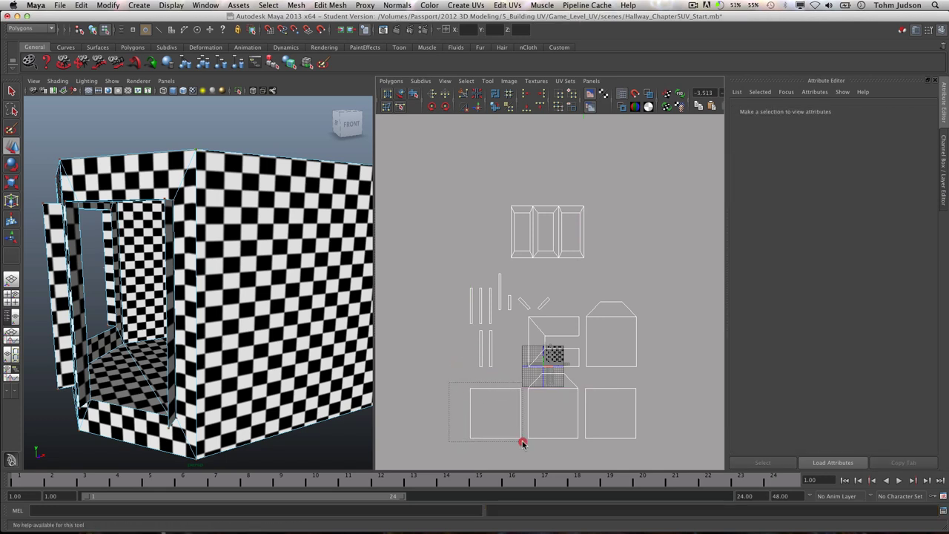
drag(523, 442, 520, 441)
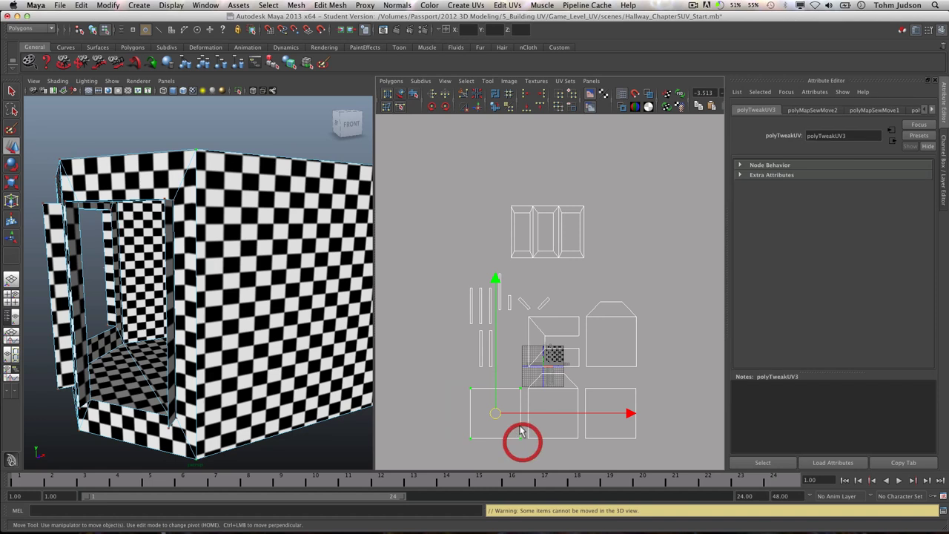
click(432, 108)
click(432, 109)
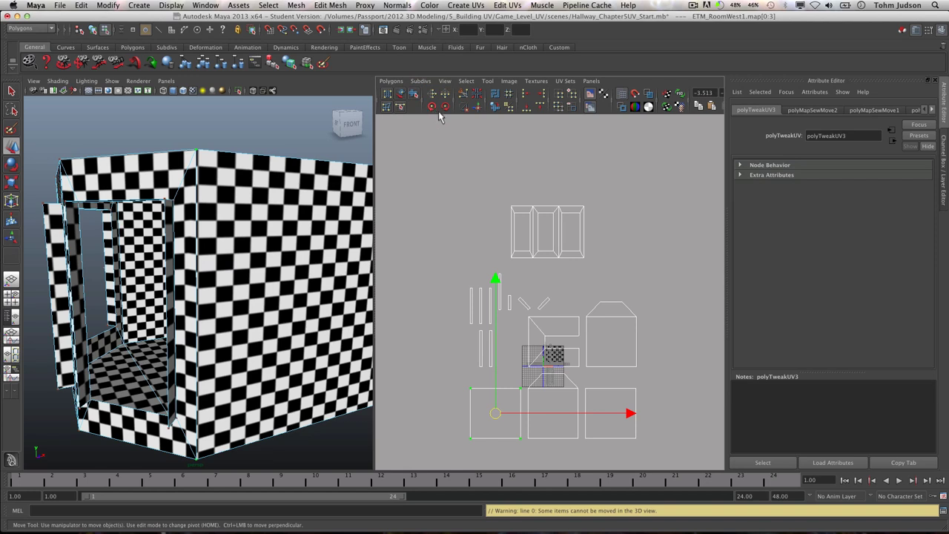
click(445, 97)
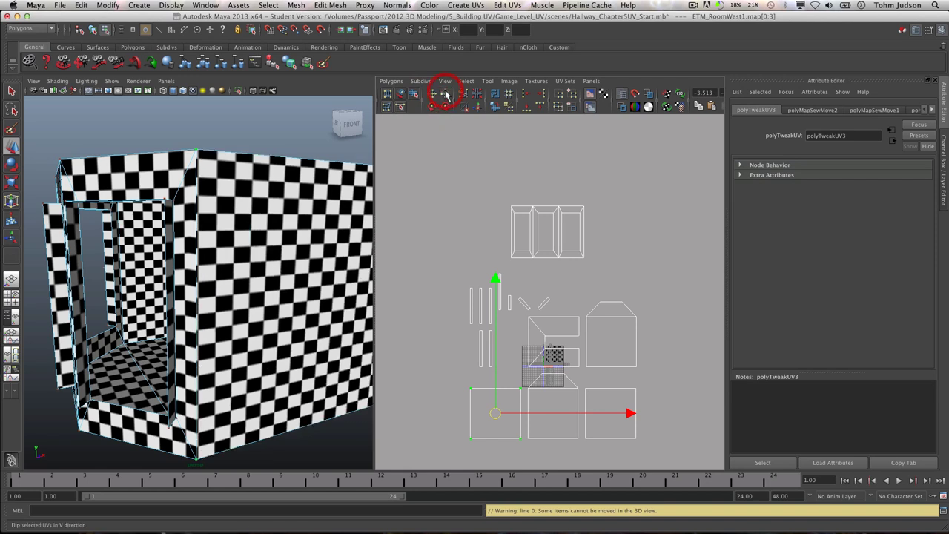
click(449, 383)
drag(457, 383, 481, 394)
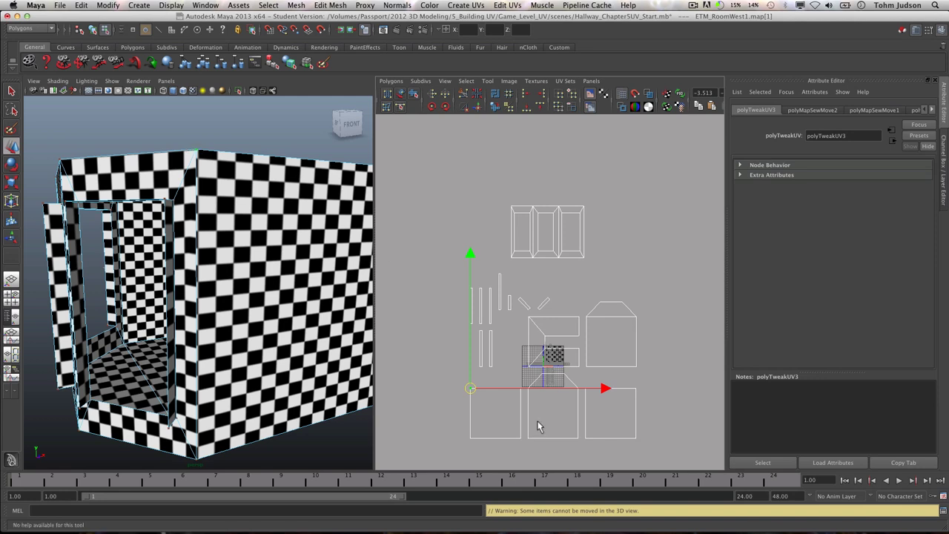
click(593, 210)
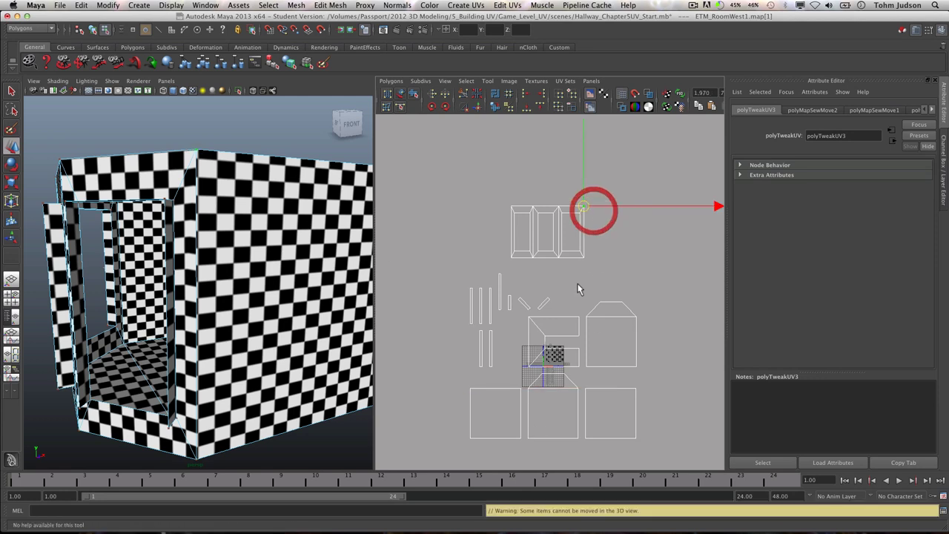
- Move and sew the lower-left wall shell to the doorway shell along the wall shell's left border edge
click(469, 414)
right_click(466, 408)
click(464, 383)
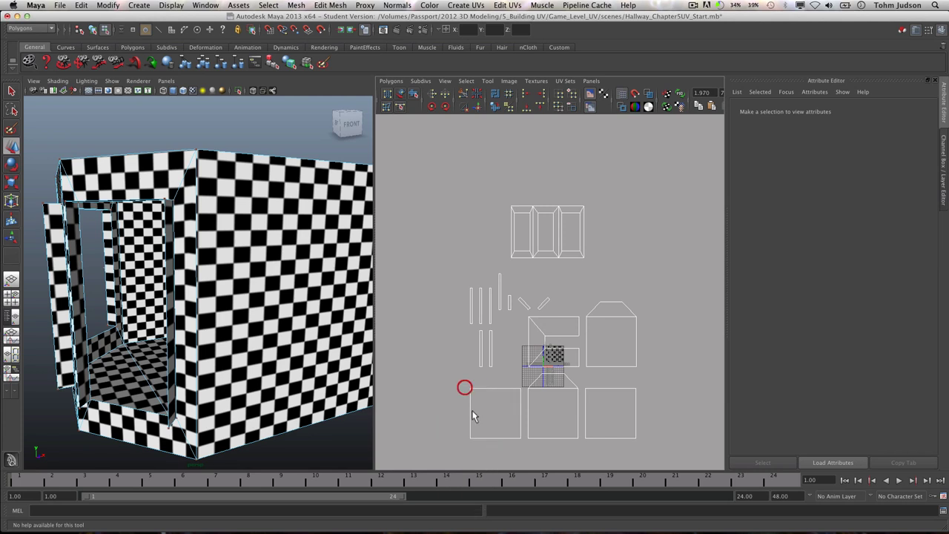
click(469, 408)
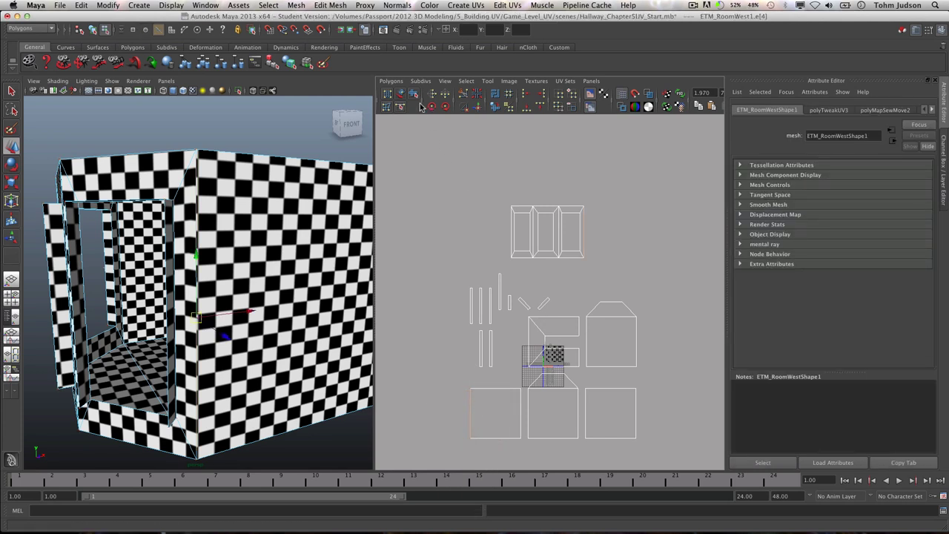
click(392, 81)
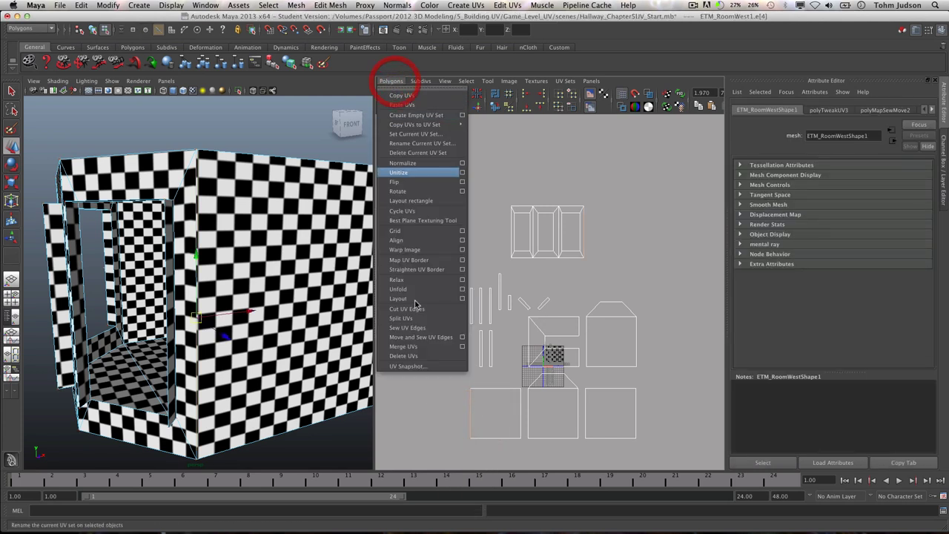
click(421, 338)
click(423, 345)
key(w)
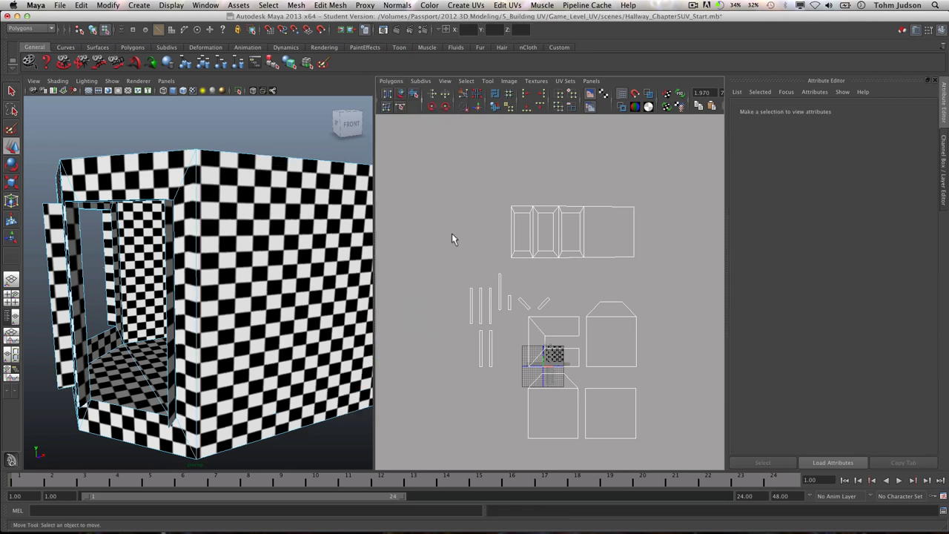
- Locate the wall shell sharing the joined shell's left border edge and examine which mesh corners its right-hand UVs belong to
click(512, 235)
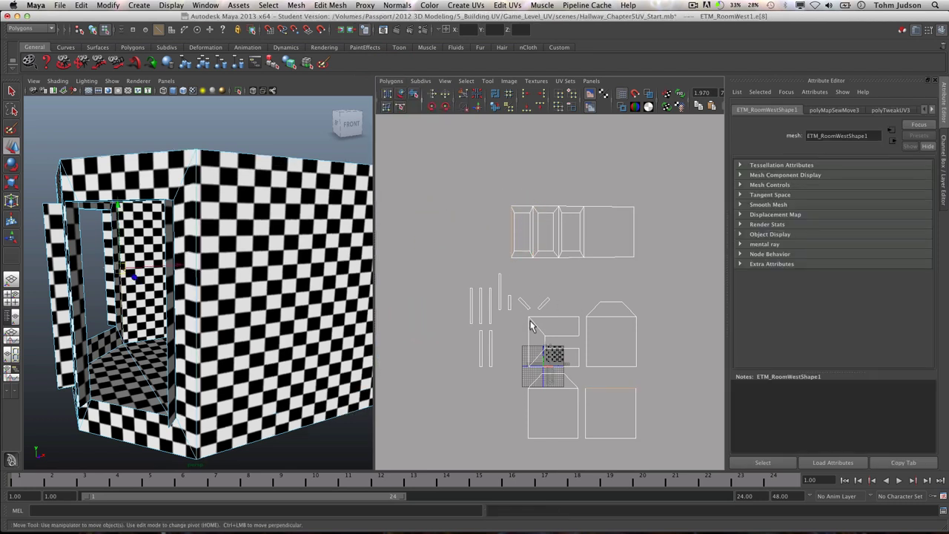
drag(648, 437, 604, 417)
drag(580, 386, 593, 403)
drag(650, 445, 654, 443)
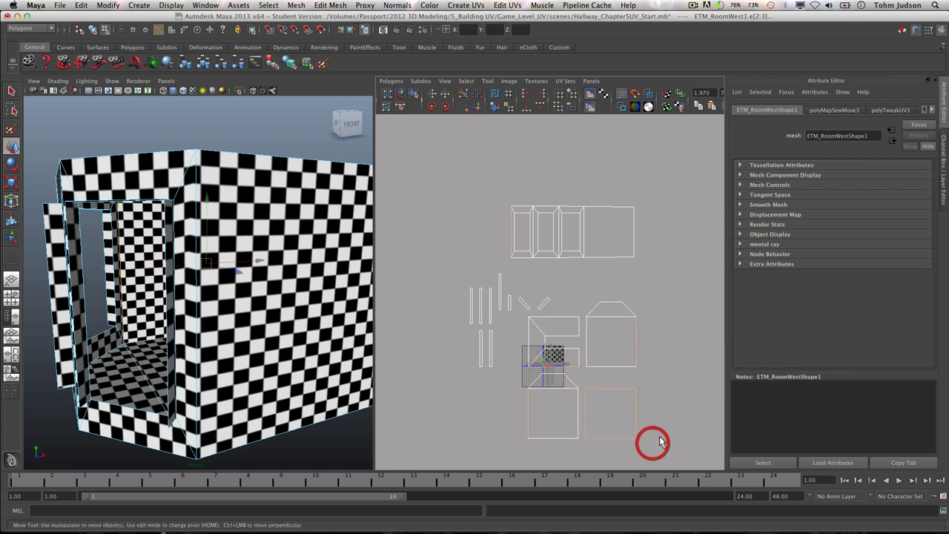
right_drag(626, 423, 656, 419)
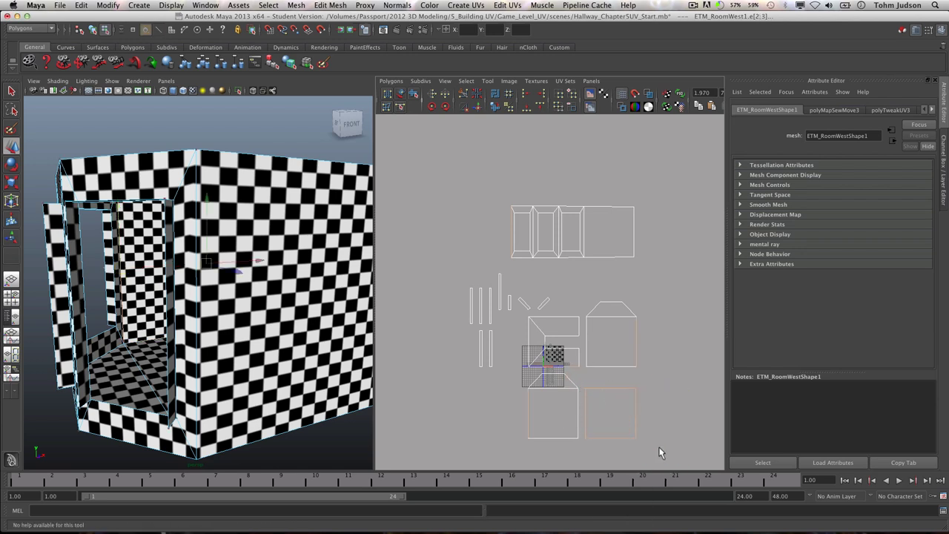
drag(582, 385, 584, 383)
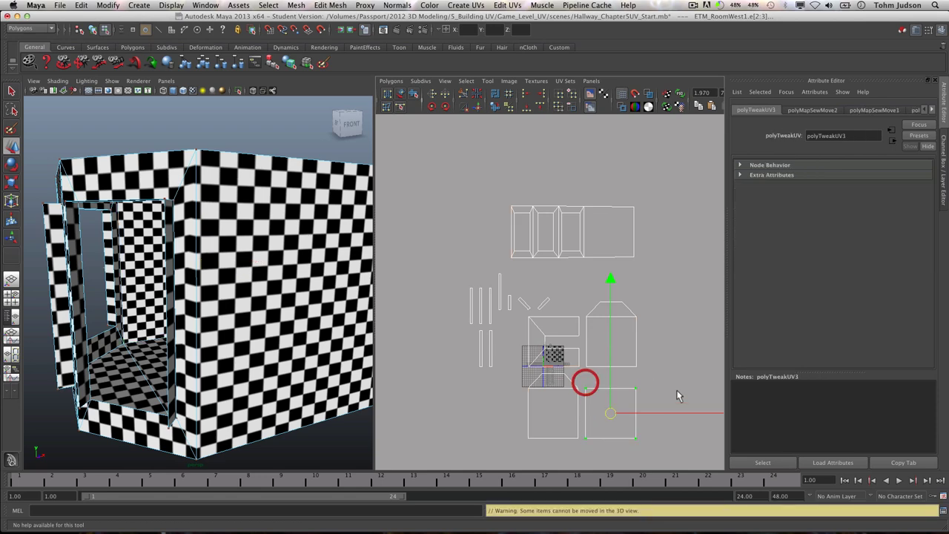
drag(644, 396, 630, 388)
click(630, 388)
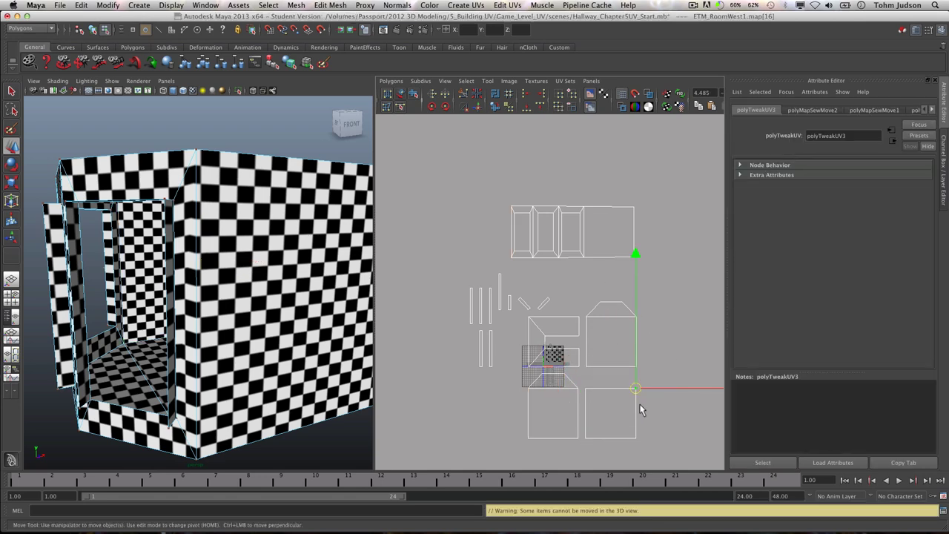
alt+drag(214, 308, 239, 238)
drag(645, 445, 625, 433)
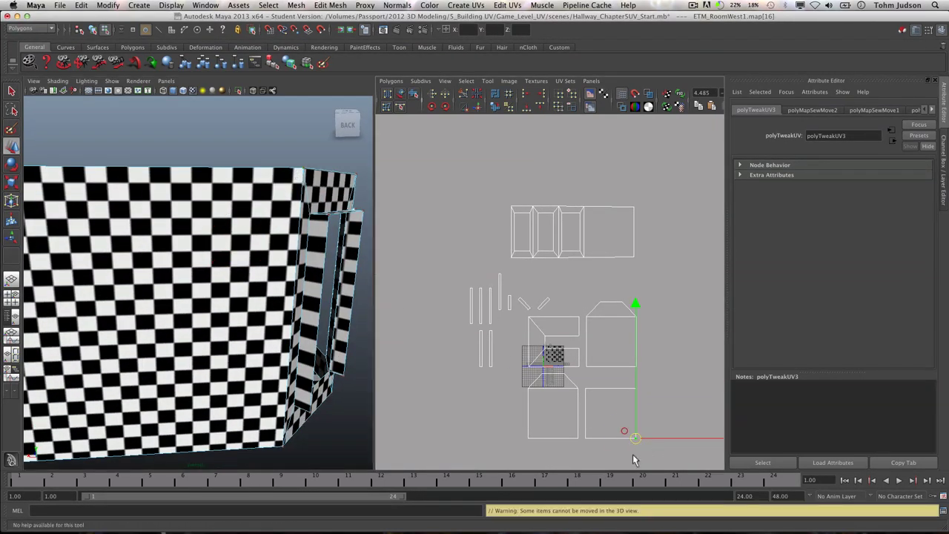
alt+right_drag(296, 291, 237, 292)
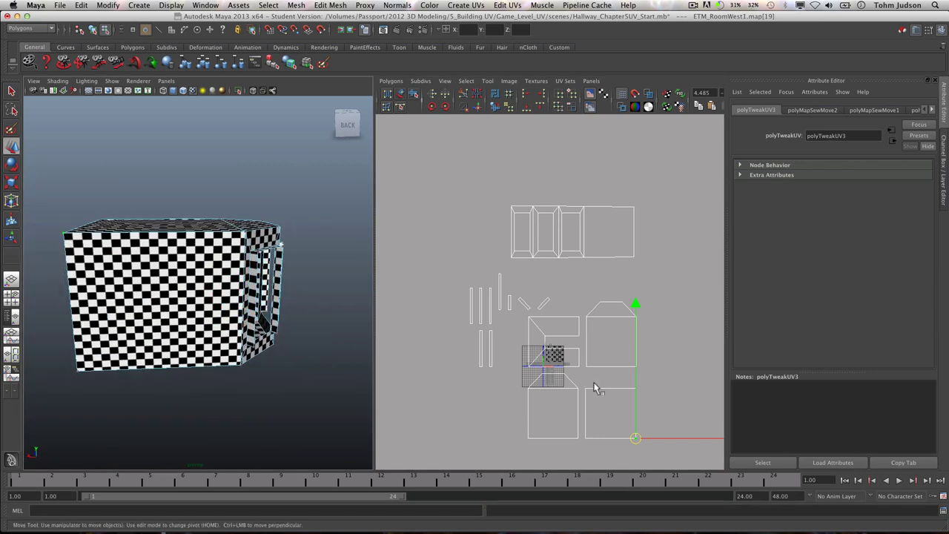
- Rotate all UVs of the lower-right wall shell a quarter turn clockwise and compare its upper-right corner with the joined shell's upper-left corner
click(657, 391)
drag(643, 447, 643, 447)
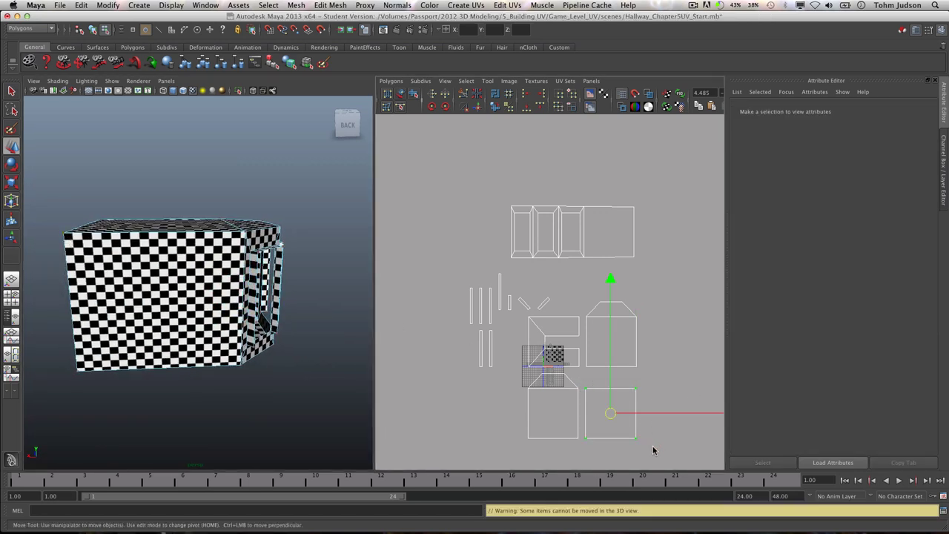
click(445, 108)
click(445, 108)
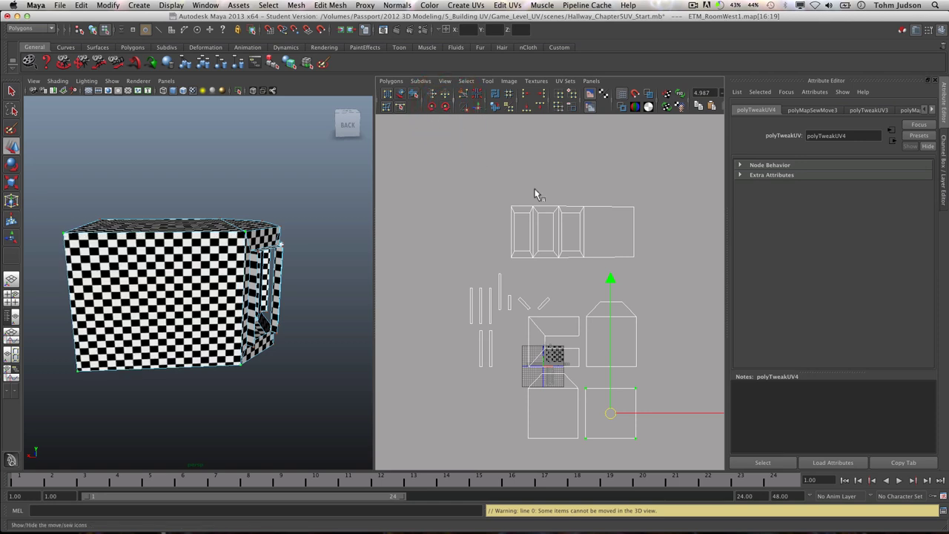
click(659, 370)
click(634, 389)
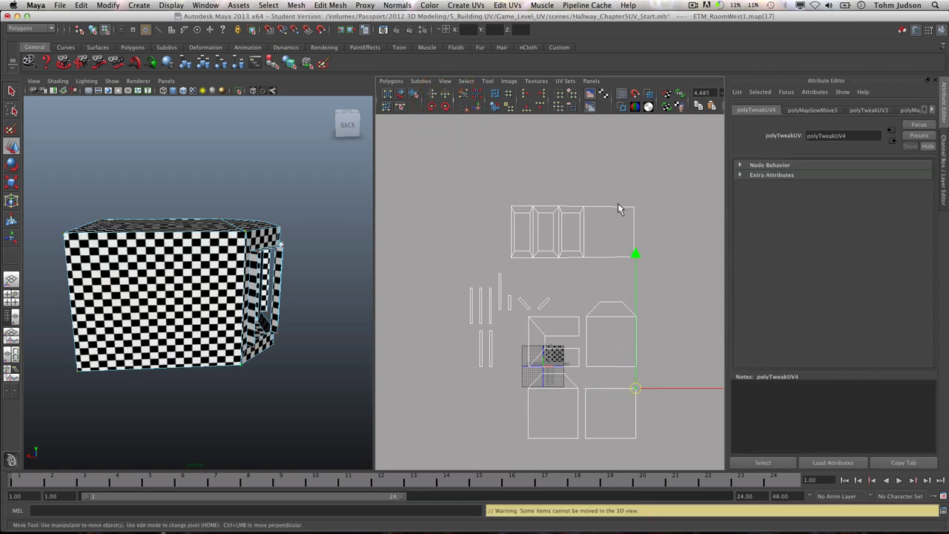
click(507, 206)
- Flip the lower-right wall shell in V and check that its upper-right corner matches the joined shell's upper-left corner
drag(655, 456, 598, 428)
drag(583, 387, 582, 384)
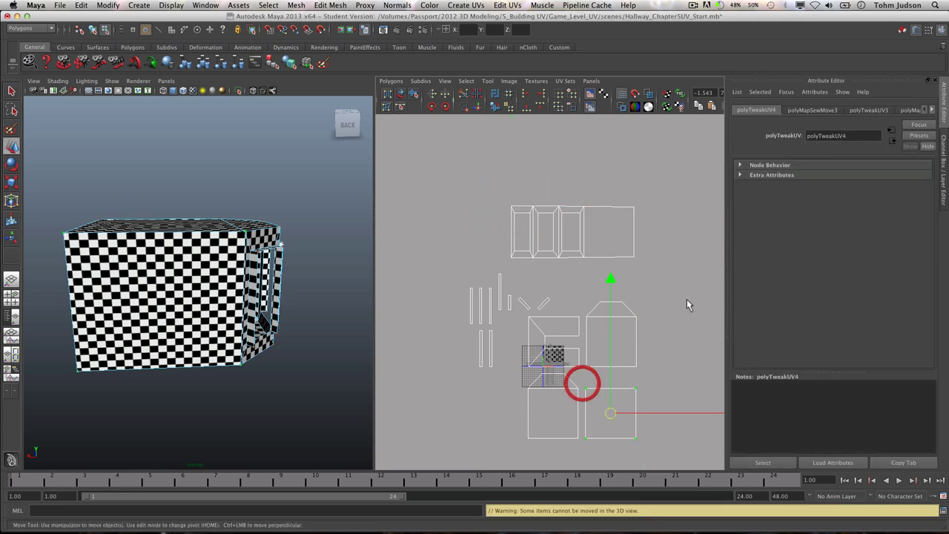
click(445, 95)
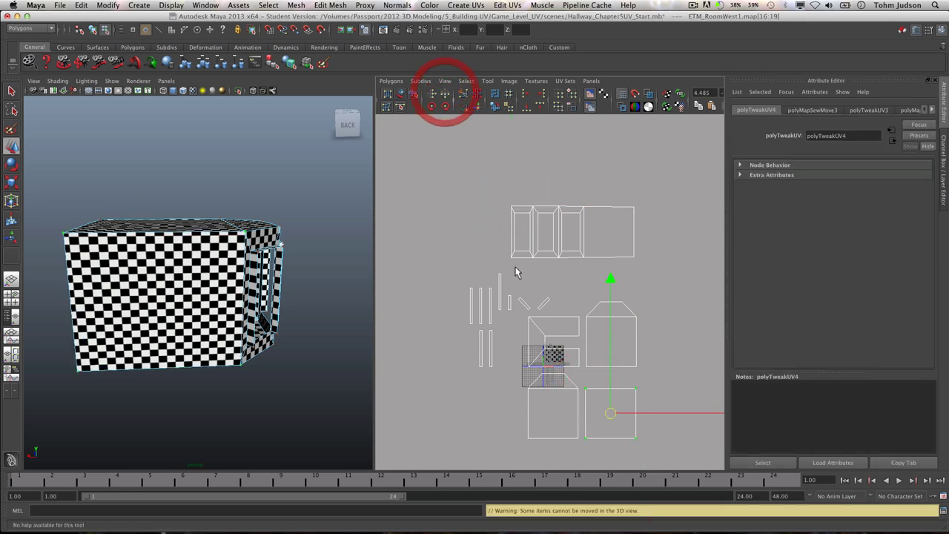
click(631, 385)
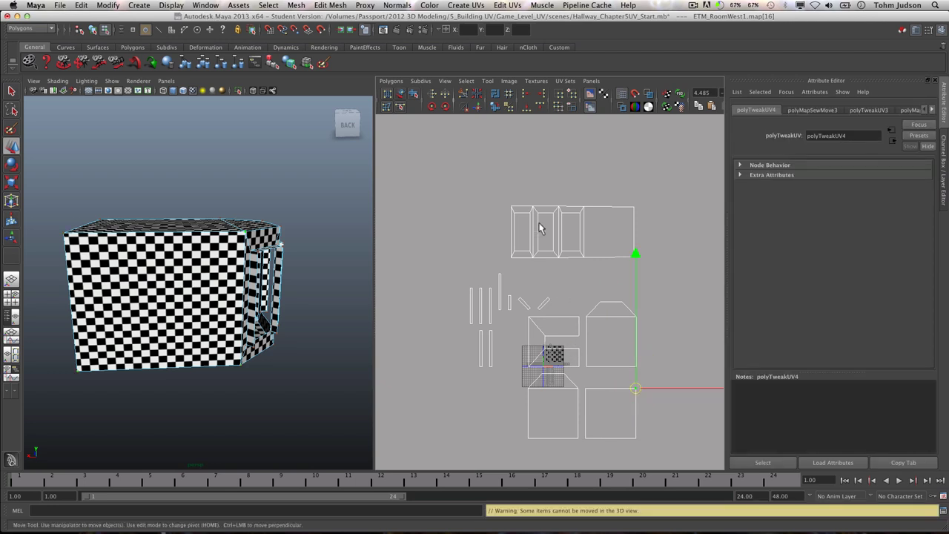
click(517, 207)
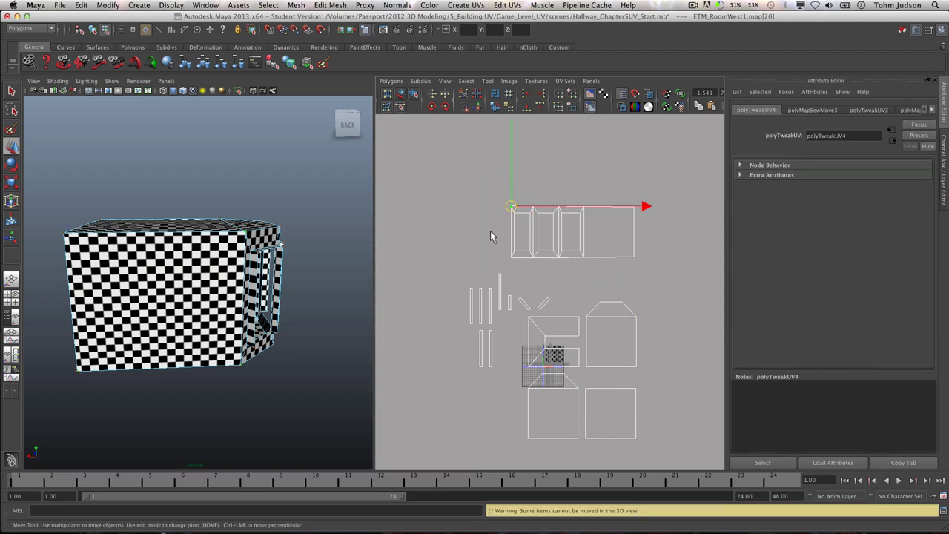
- Move and sew the lower-right wall shell onto the joined doorway shell along the joined shell's left border edge
click(490, 232)
right_click(508, 231)
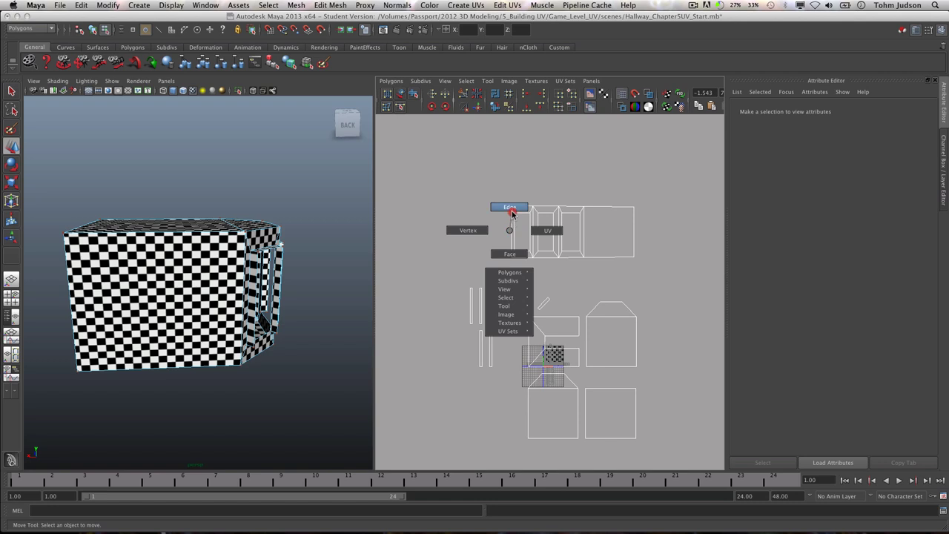
right_drag(510, 213, 511, 213)
click(510, 223)
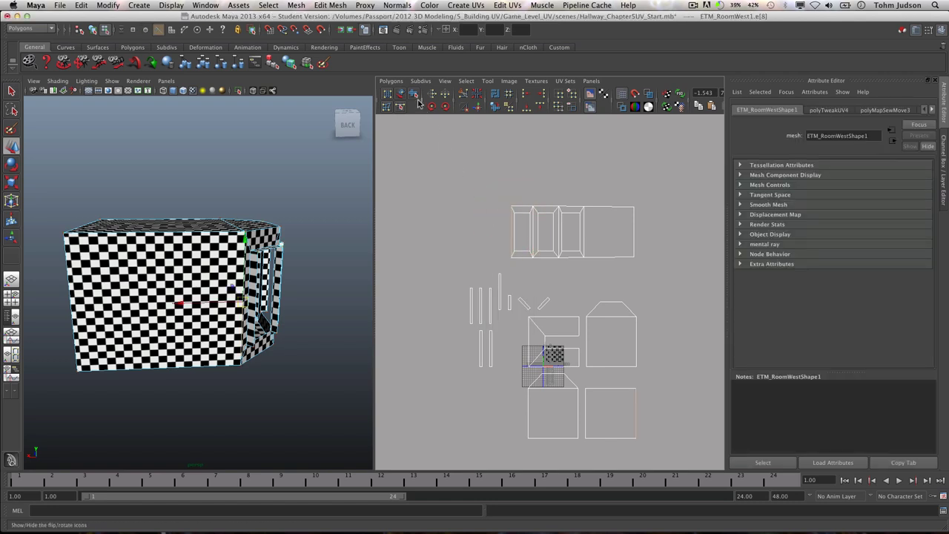
click(390, 80)
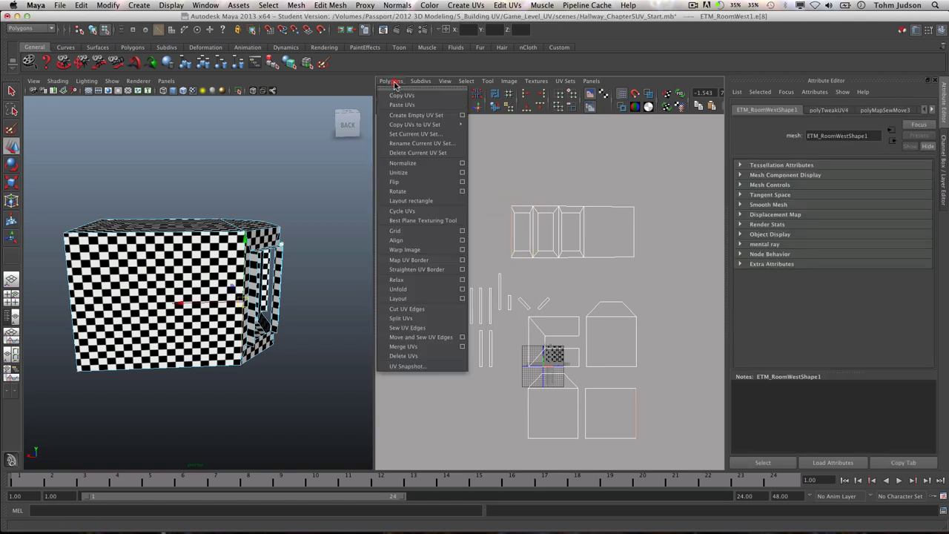
click(424, 337)
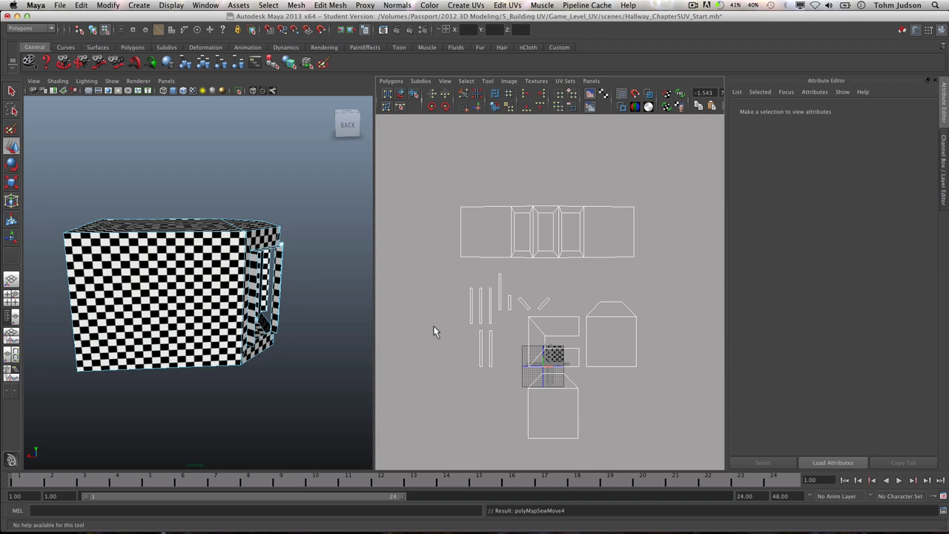
- Select all UVs of the joined wall strip and shift the strip to the left in U
drag(547, 243, 656, 265)
right_drag(487, 225, 515, 225)
drag(569, 266, 657, 267)
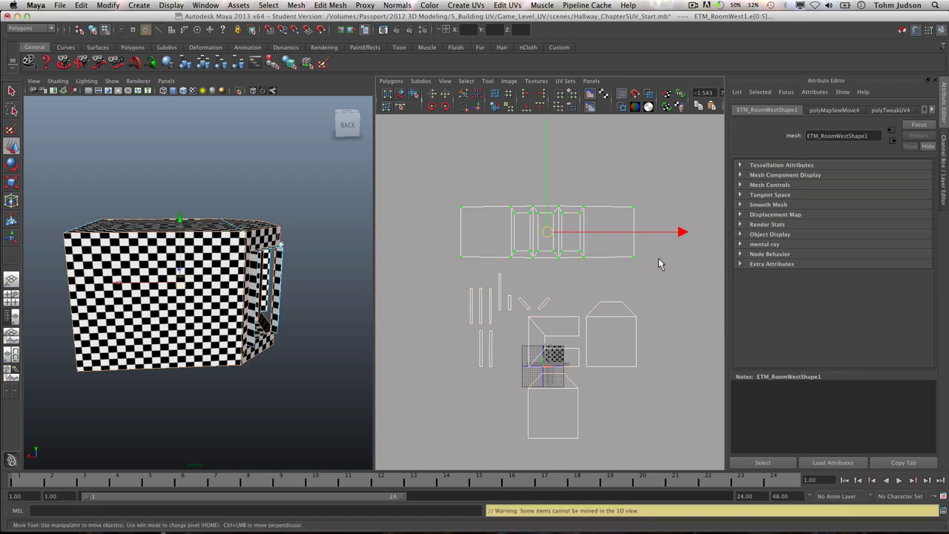
mouse_move(590, 232)
mouse_down()
mouse_move(606, 232)
mouse_move(565, 237)
mouse_move(577, 235)
mouse_up()
alt+drag(297, 271, 252, 270)
drag(612, 235, 583, 237)
alt+right_drag(507, 260, 656, 249)
alt+middle_drag(559, 220, 608, 274)
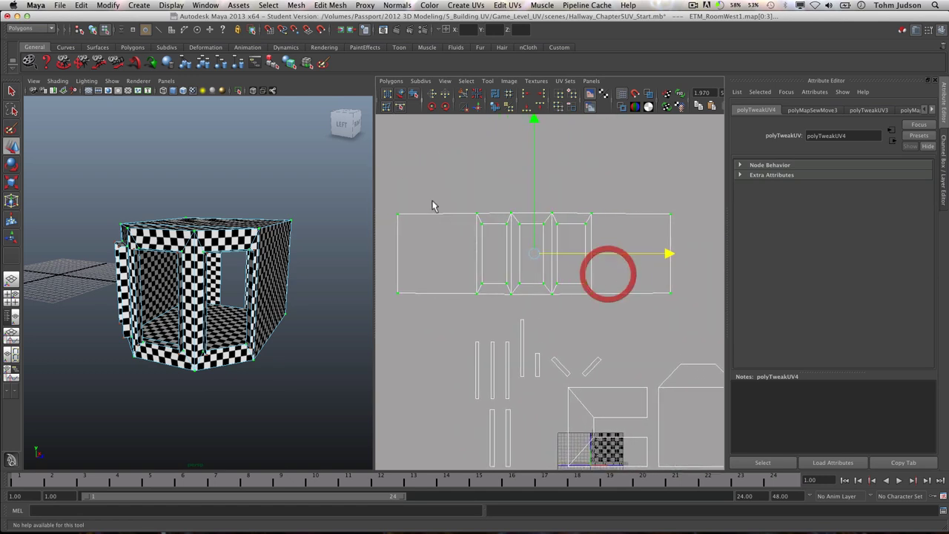
- Align the wall strip's top border UVs in V, and likewise the UV row along the upper edges of the doorway openings
drag(684, 221, 684, 220)
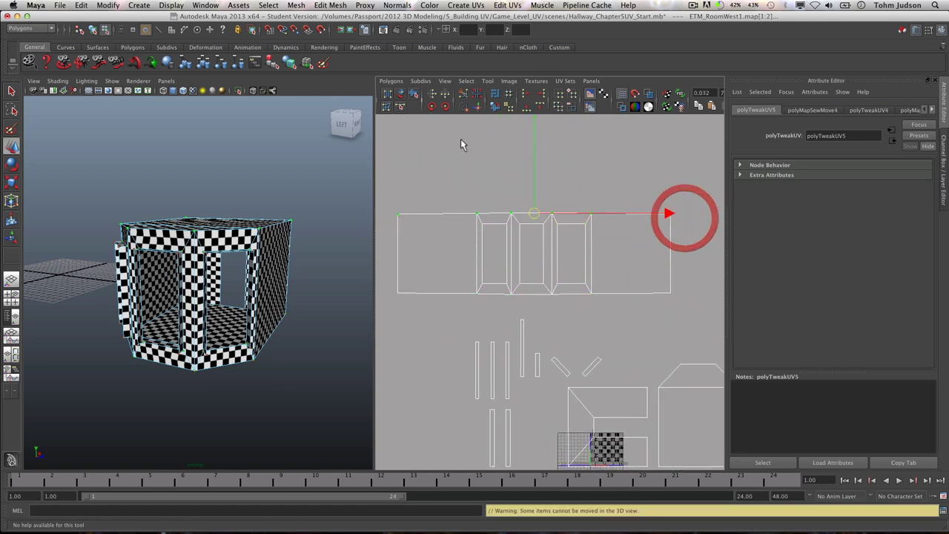
click(392, 81)
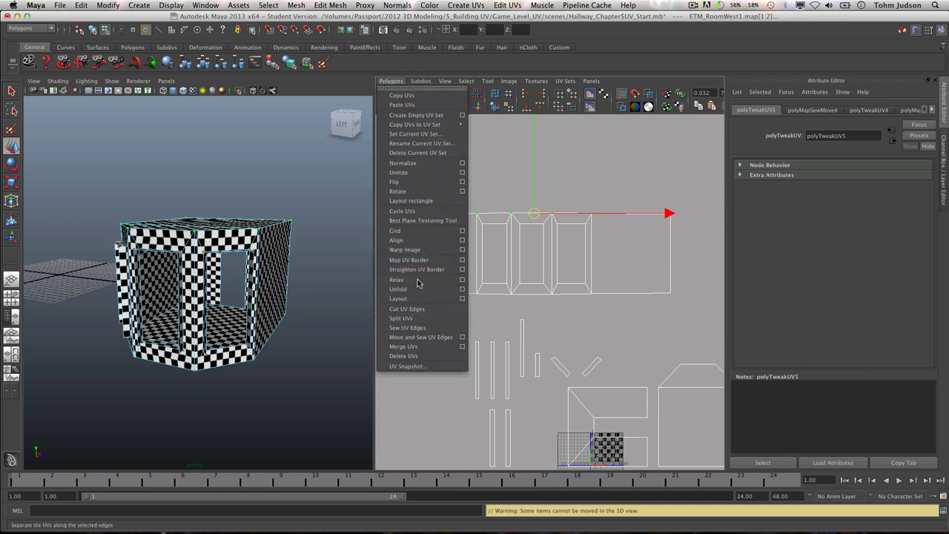
click(401, 240)
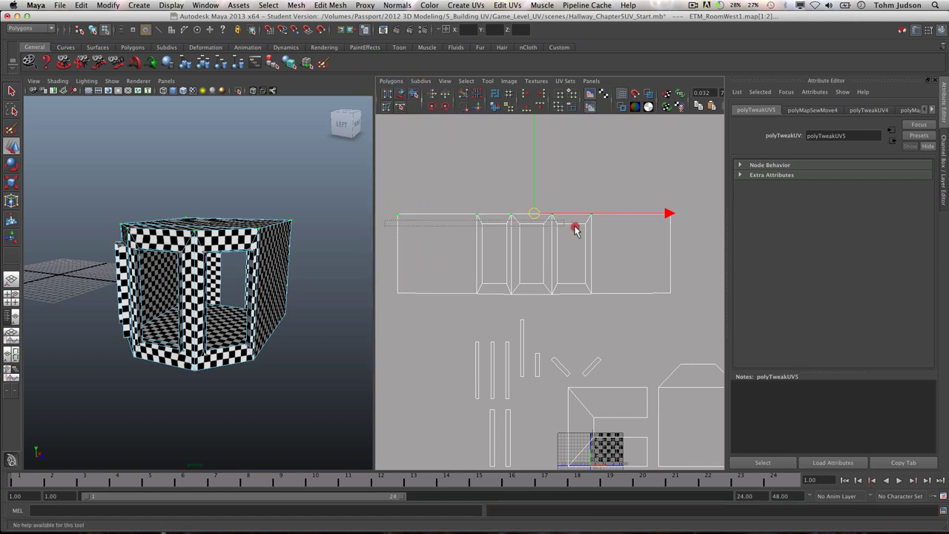
drag(561, 226, 618, 230)
click(391, 81)
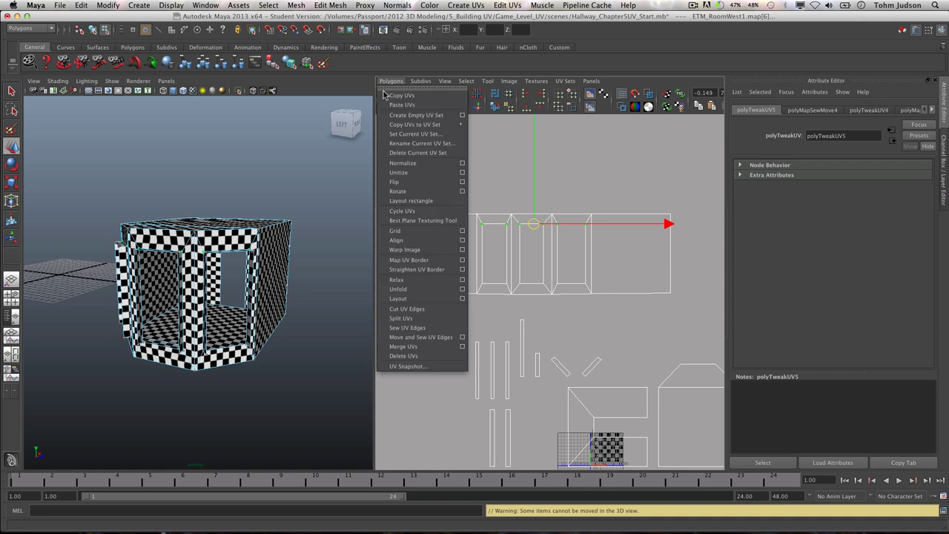
click(410, 241)
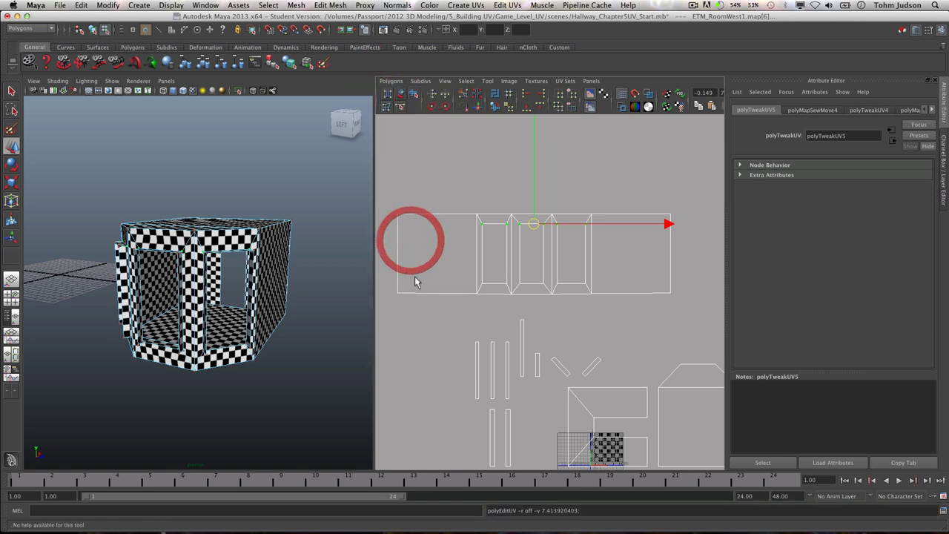
- Align the UV row along the lower edges of the doorway openings in V, and likewise the wall strip's bottom border UVs
drag(642, 286, 646, 287)
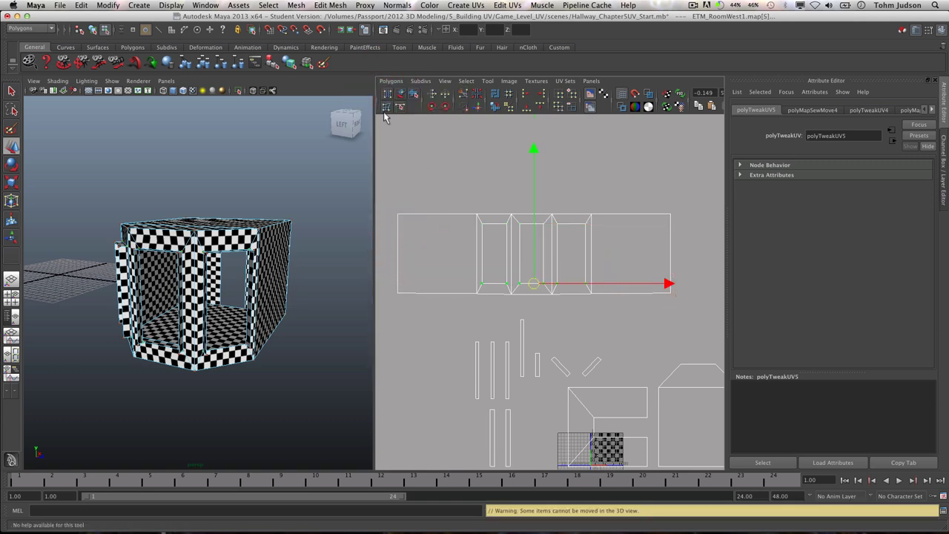
click(391, 81)
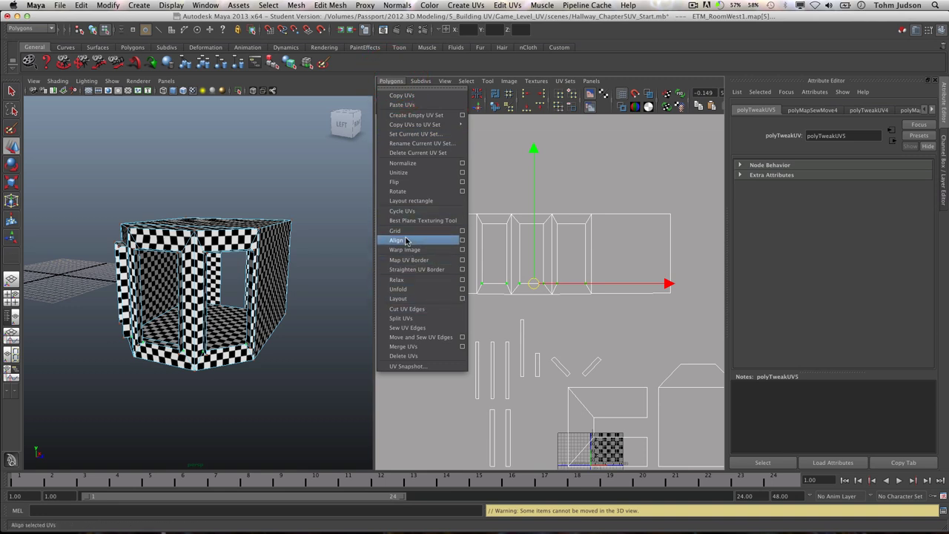
click(406, 238)
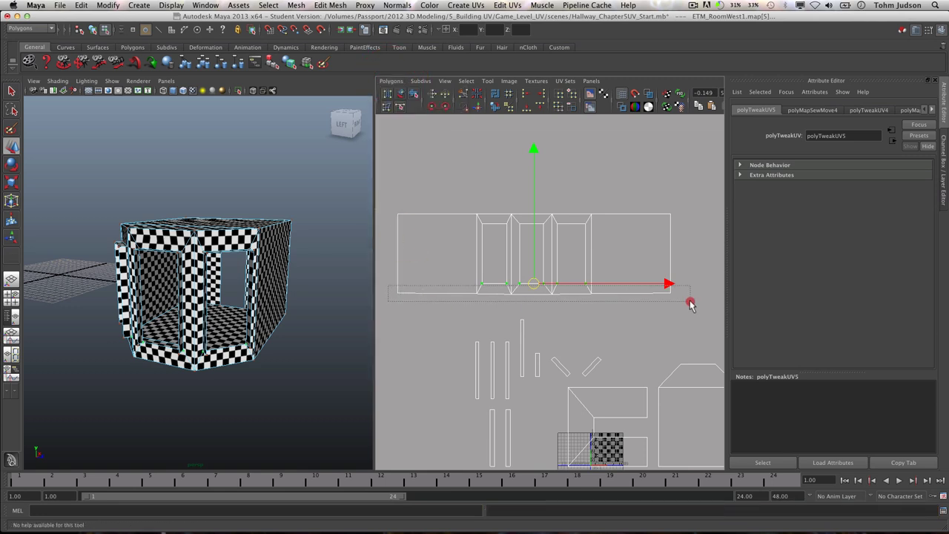
drag(690, 304, 690, 301)
click(391, 82)
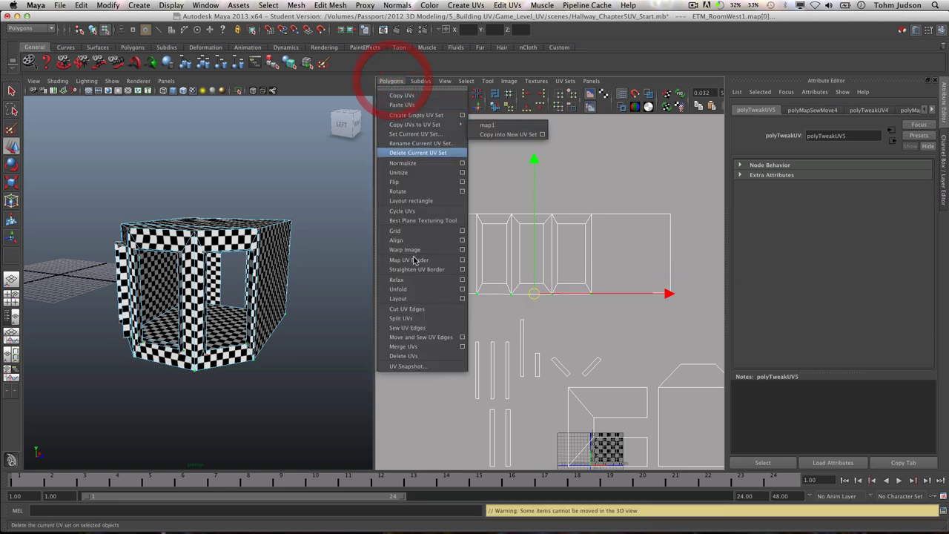
click(408, 240)
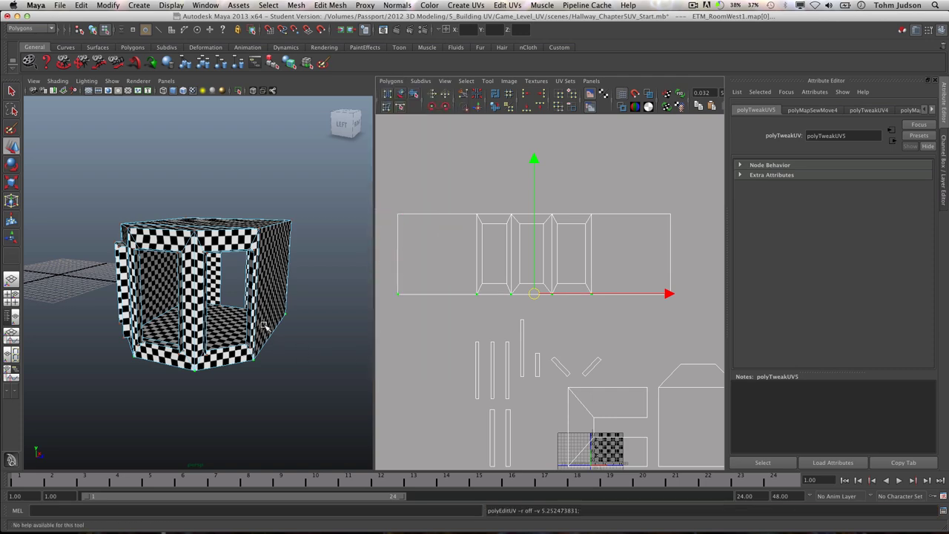
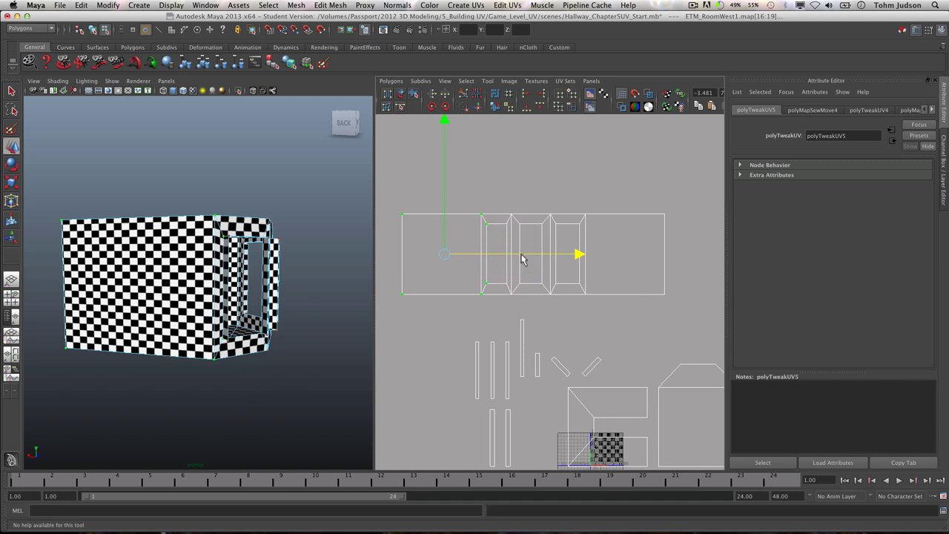
click(692, 6)
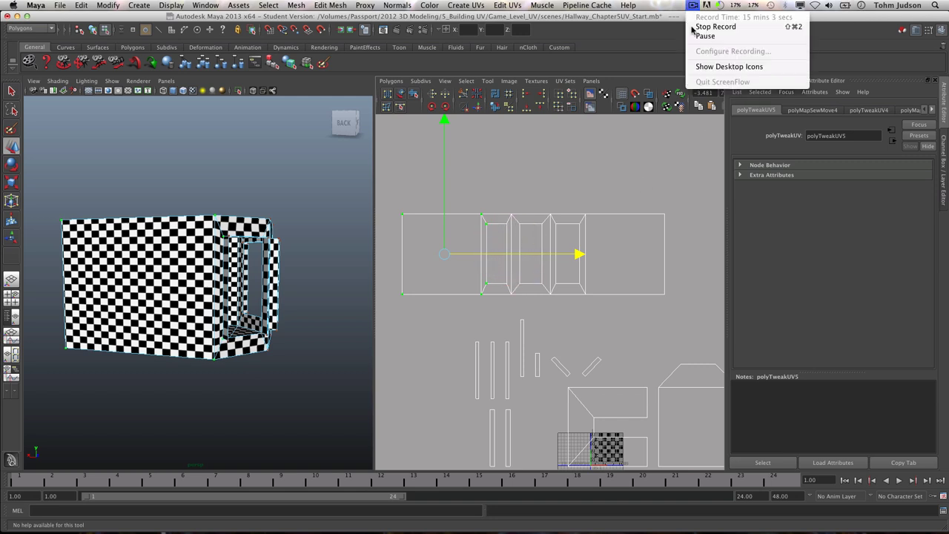
click(703, 40)
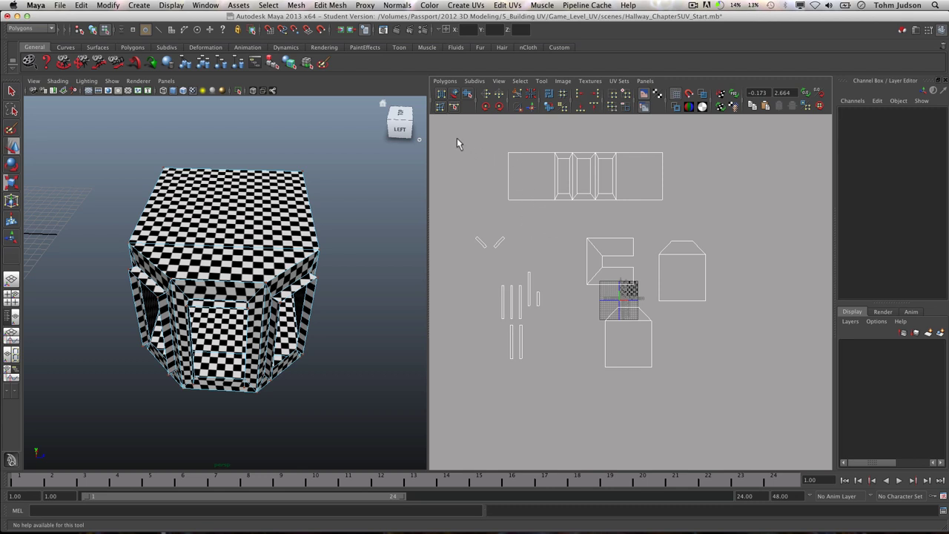
- Scale all of the mesh's UVs down uniformly and move them onto the 0–1 texture square
drag(455, 130, 788, 417)
key(w)
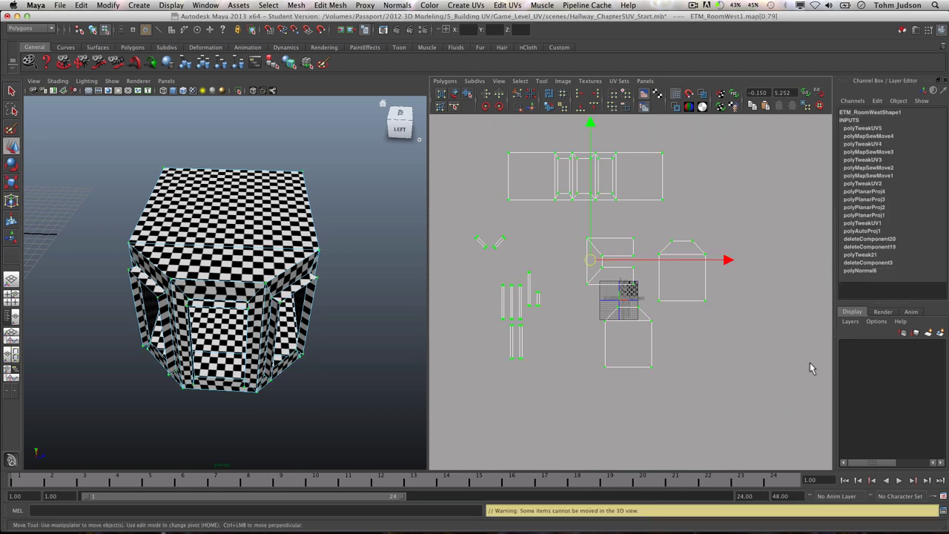
key(r)
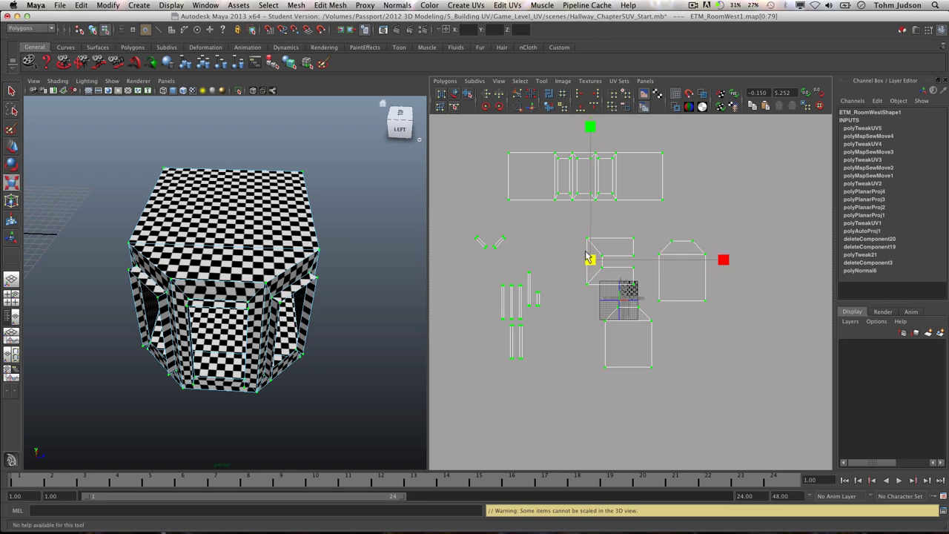
drag(591, 265, 502, 375)
key(w)
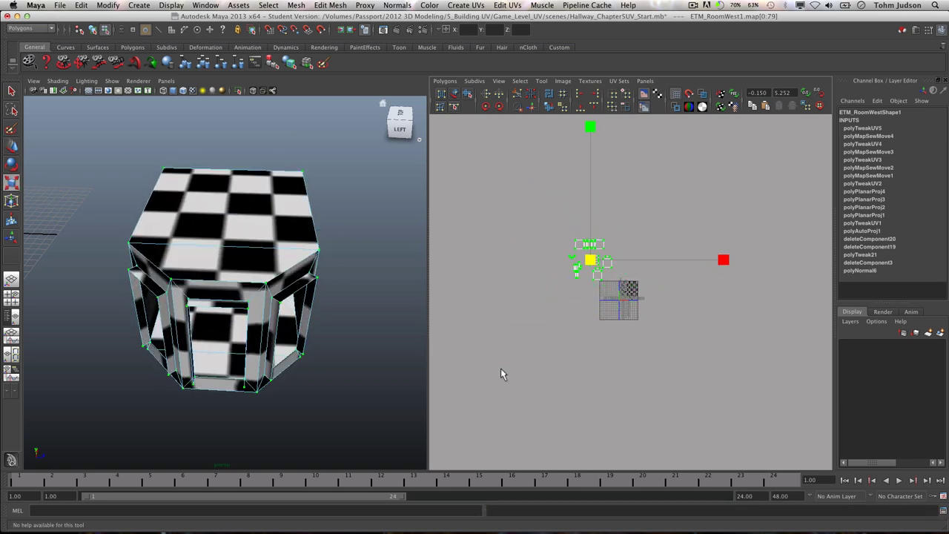
drag(673, 260, 715, 258)
drag(629, 197, 635, 230)
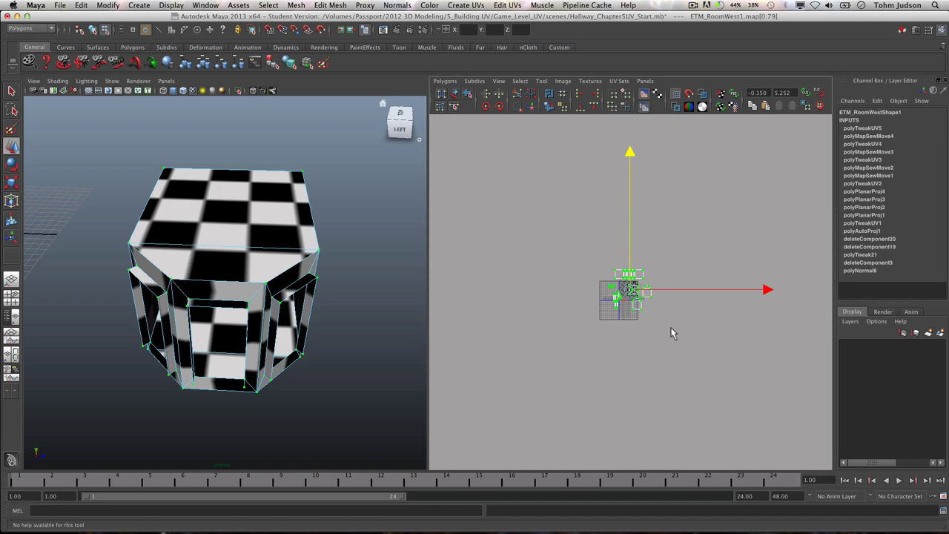
alt+right_drag(642, 324, 714, 334)
click(768, 371)
- Rotate the U-shaped shell a quarter turn clockwise and move it left within the 0–1 square
drag(678, 311, 608, 248)
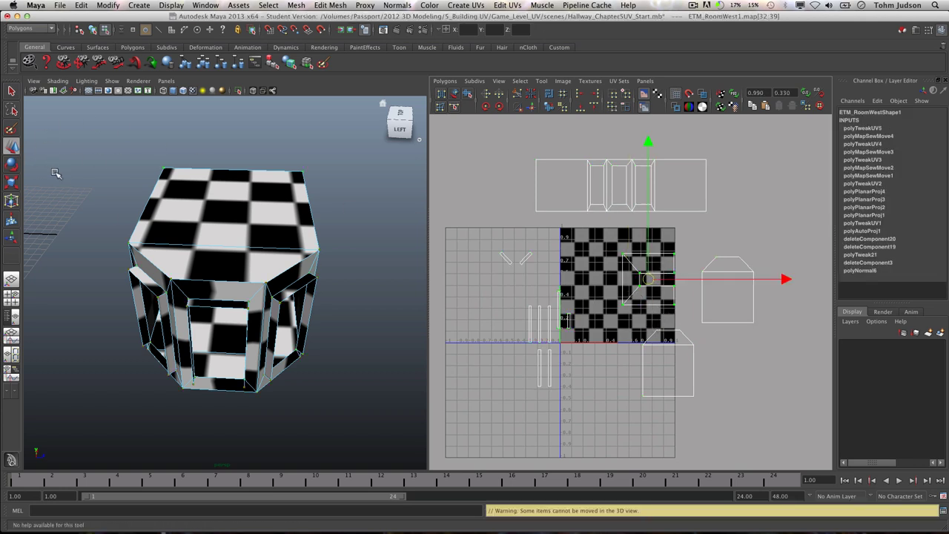
click(501, 110)
click(501, 109)
drag(684, 282, 641, 283)
- Rotate the lower chamfered square shell a quarter turn counterclockwise
drag(641, 357, 629, 326)
click(489, 110)
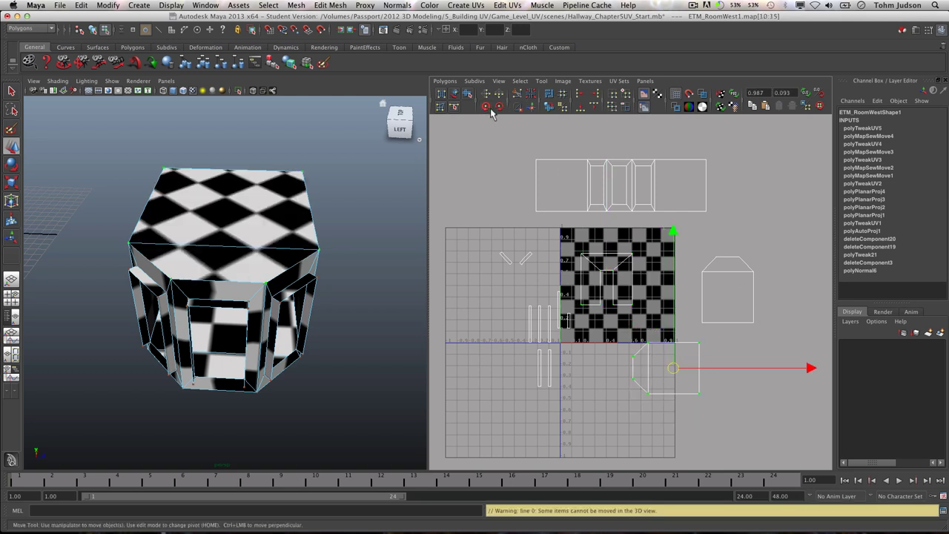
click(489, 110)
- Rotate the other chamfered square shell a quarter turn counterclockwise and place it just right of the matching shell below the 0–1 square
click(709, 258)
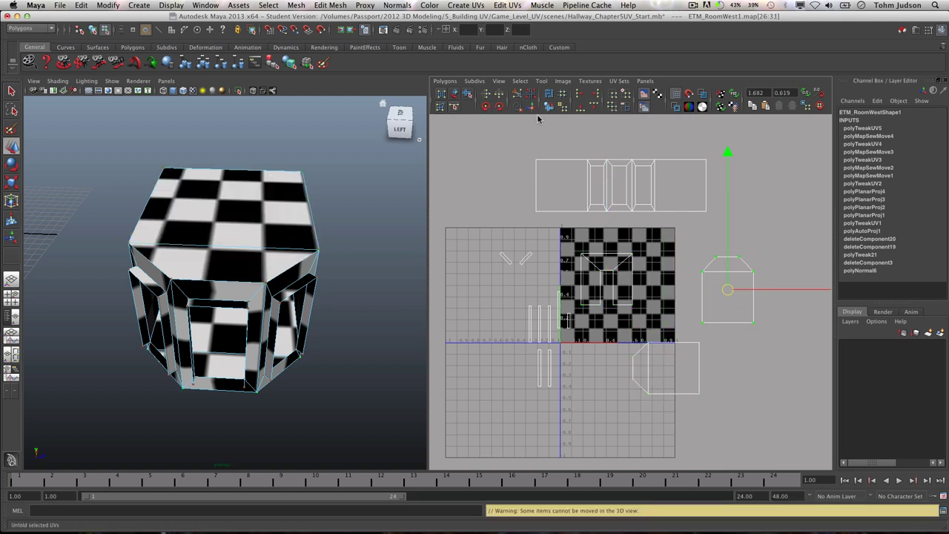
click(489, 109)
click(489, 110)
drag(728, 242, 734, 315)
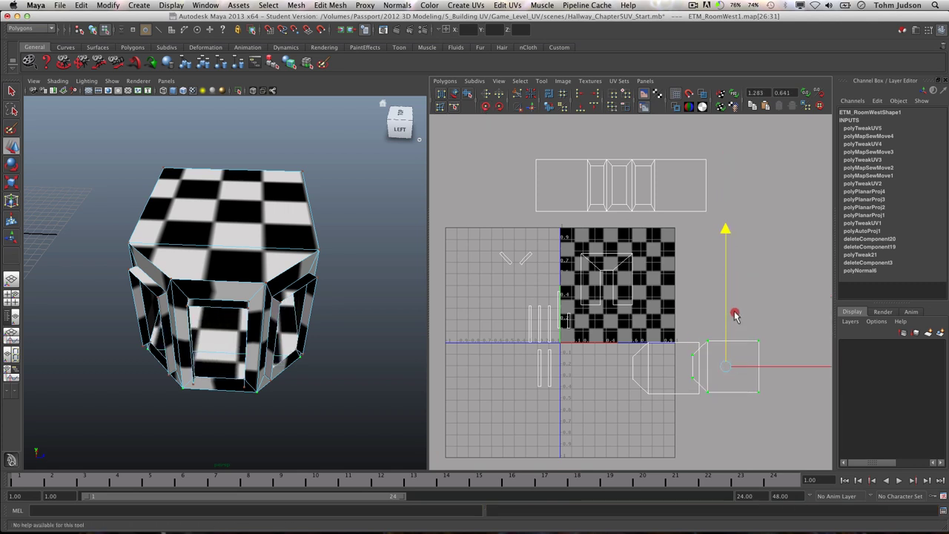
drag(773, 369, 784, 368)
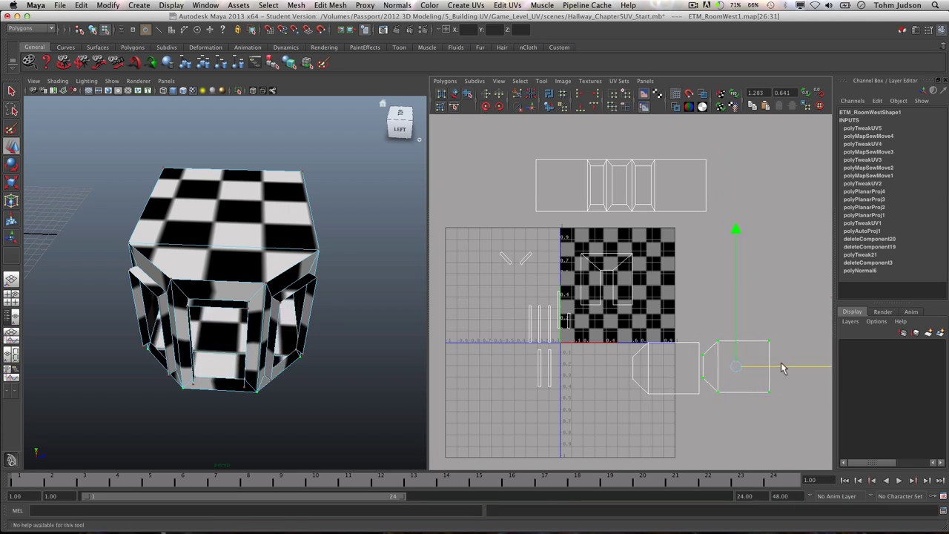
click(587, 368)
- Move the two diagonal strip shells into the 0–1 square's upper-right corner and place the short strip shell between them
drag(485, 240, 683, 261)
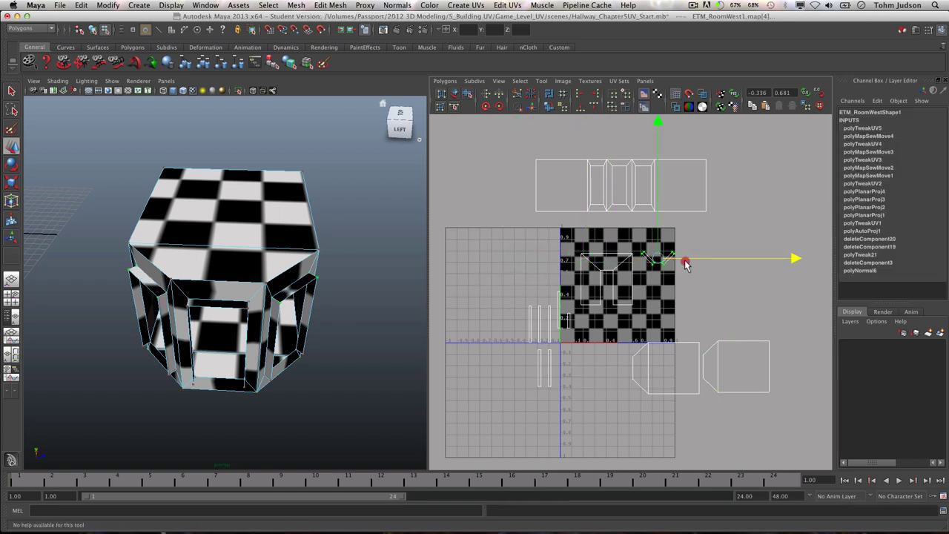
click(510, 286)
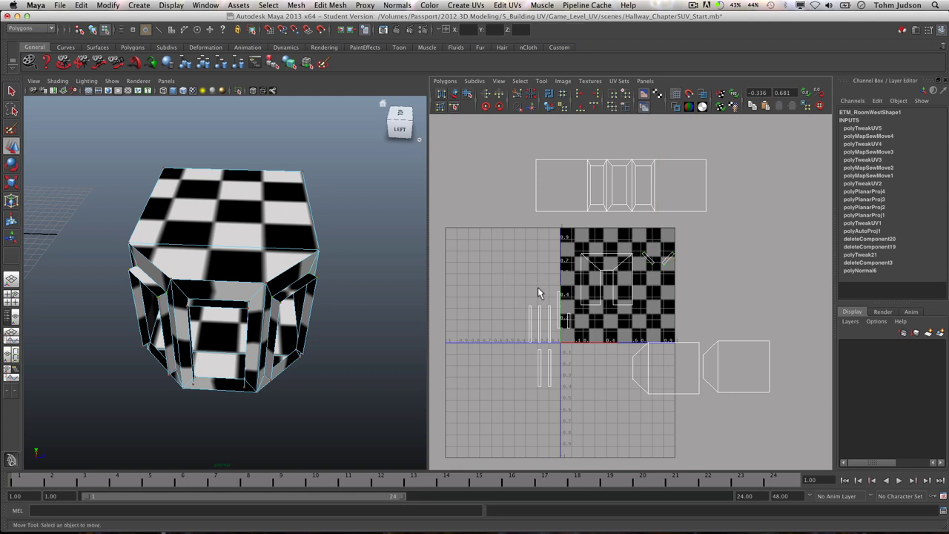
drag(564, 311, 675, 254)
- Move the group of five long vertical strip shells to the area just right of the 0–1 square
drag(542, 323, 553, 388)
drag(618, 344, 663, 333)
drag(649, 294, 655, 266)
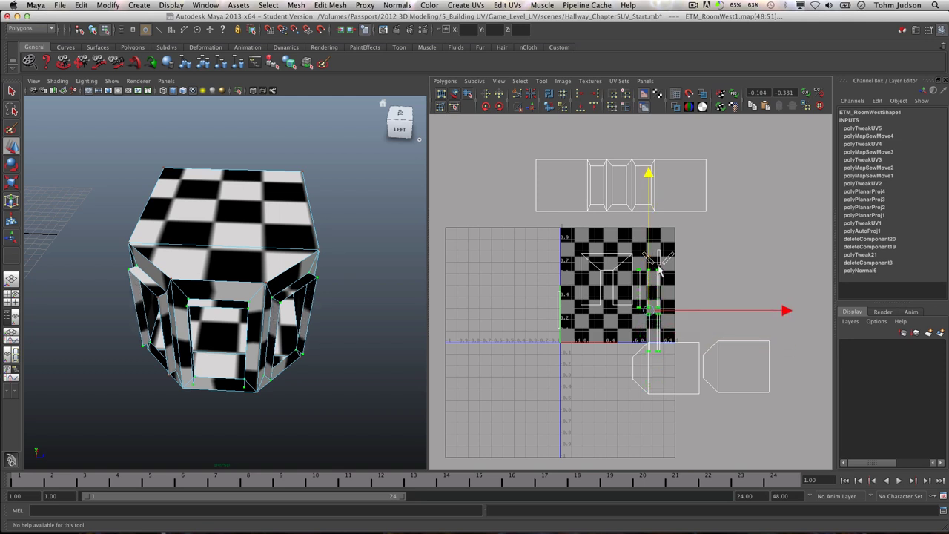
drag(681, 313, 716, 311)
drag(684, 252, 686, 238)
drag(720, 283, 737, 275)
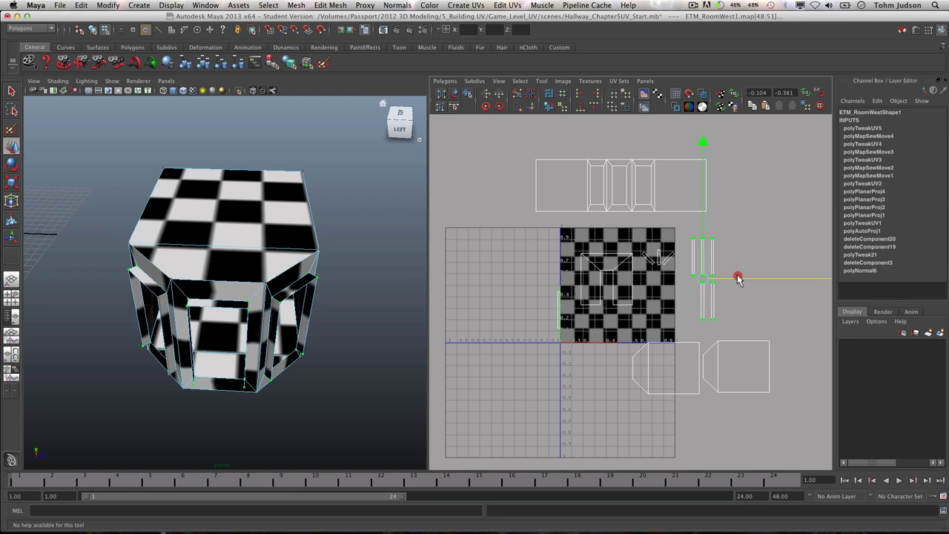
- Move the remaining long strip shell into the empty lower-left slot of the vertical strip group
click(563, 315)
drag(568, 312, 714, 299)
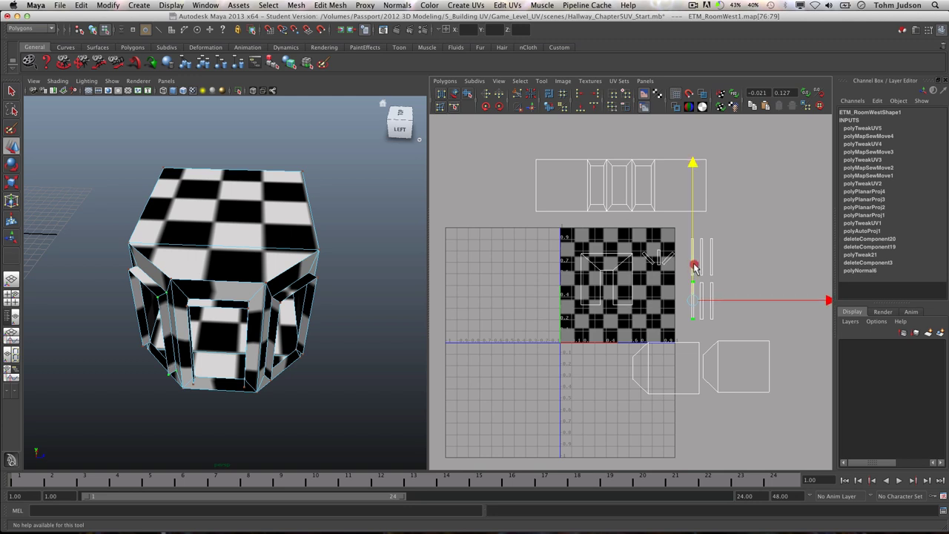
click(625, 356)
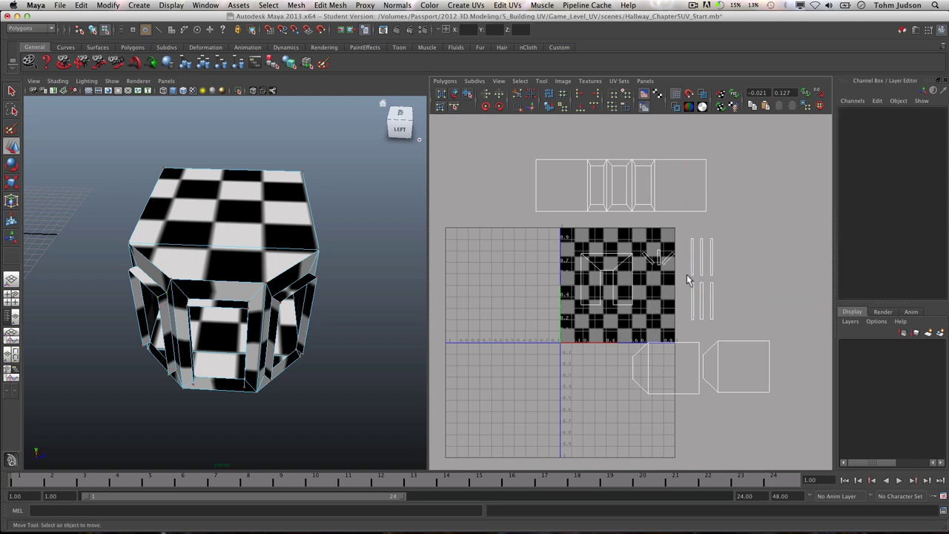
- Scale all UV shells down together until the wall strip is slightly narrower than the 0–1 square
drag(511, 152, 793, 423)
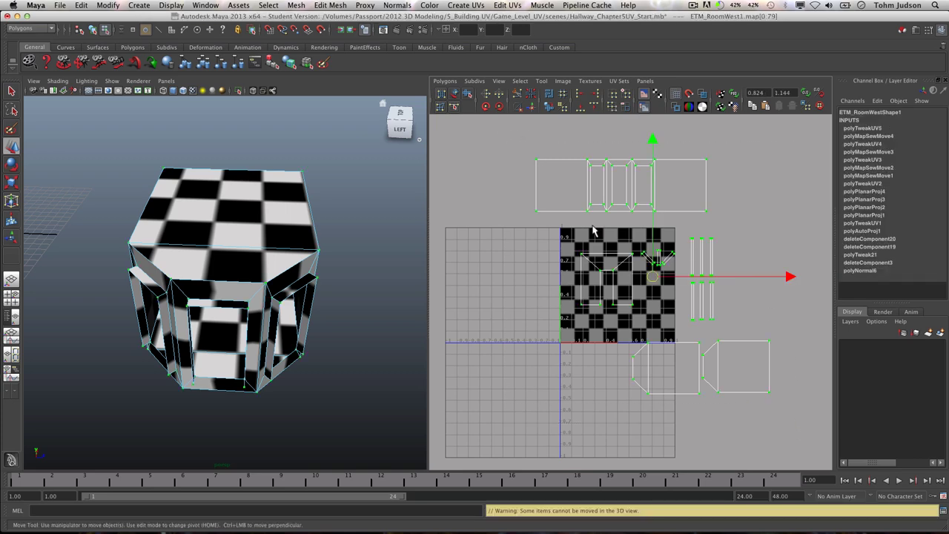
click(12, 182)
drag(650, 277, 609, 318)
alt+right_drag(676, 330, 835, 303)
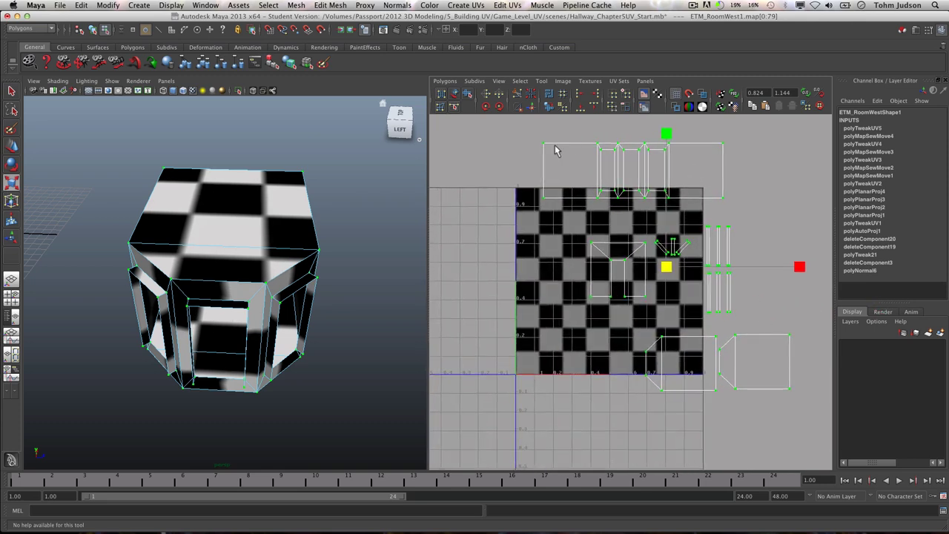
drag(519, 133, 753, 206)
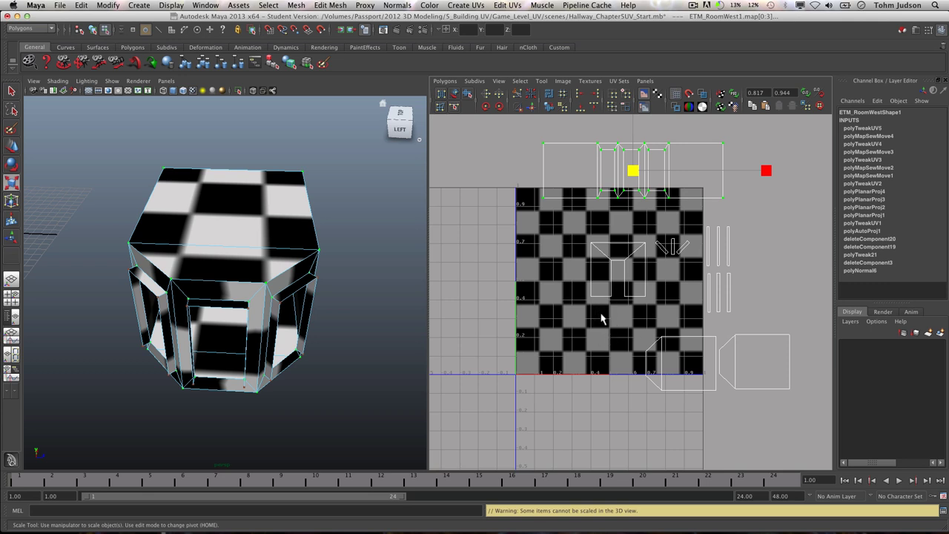
click(496, 144)
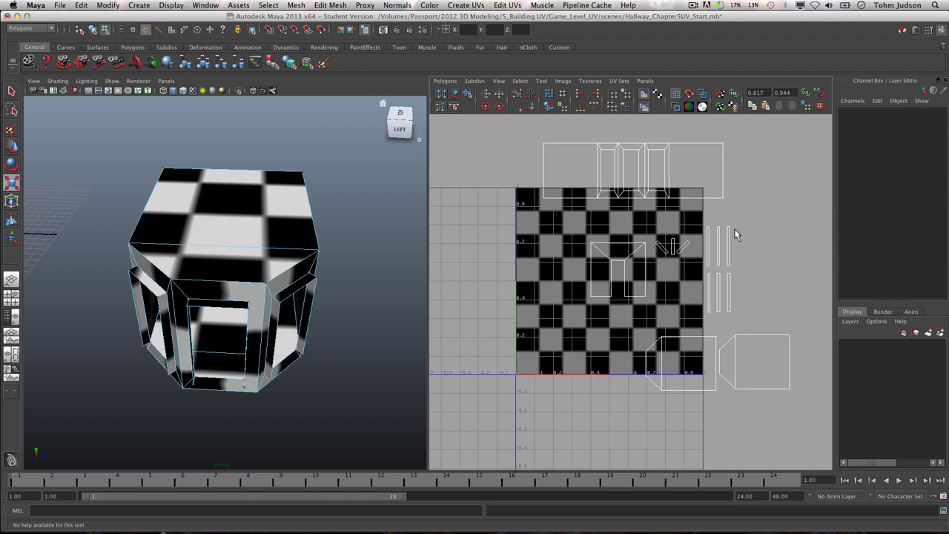
- Cut the UV edge between the wall strip's rightmost square and the adjoining framed panels
mouse_move(668, 171)
right_down()
mouse_move(678, 172)
mouse_move(670, 152)
right_up()
click(669, 171)
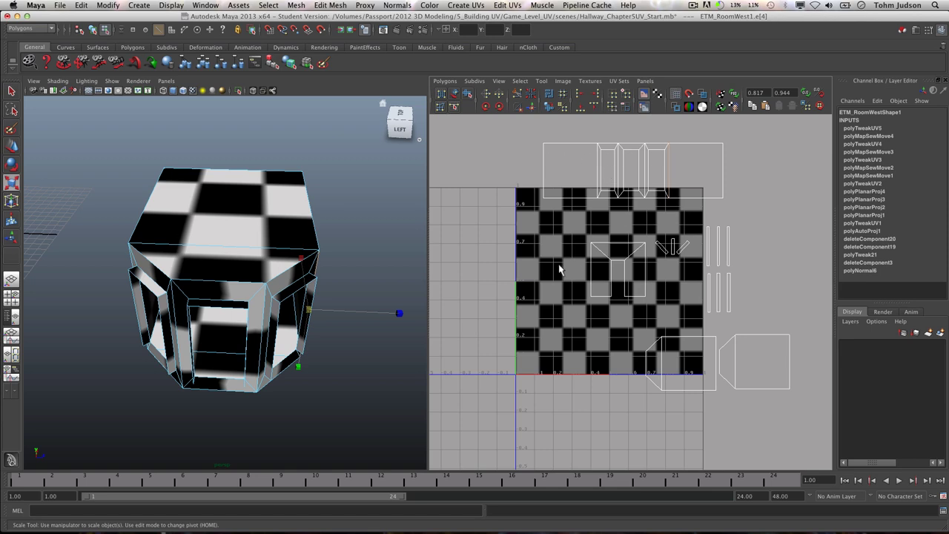
alt+drag(348, 234, 333, 257)
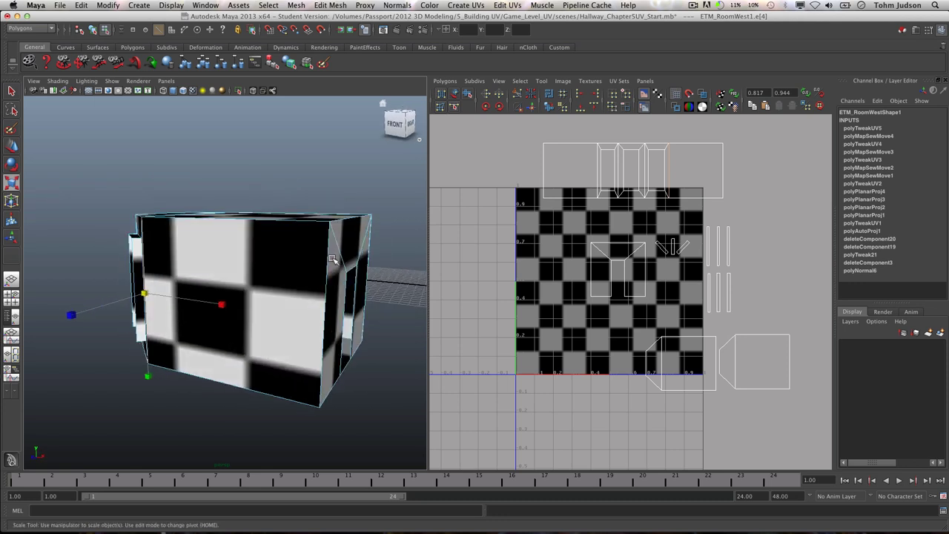
click(446, 83)
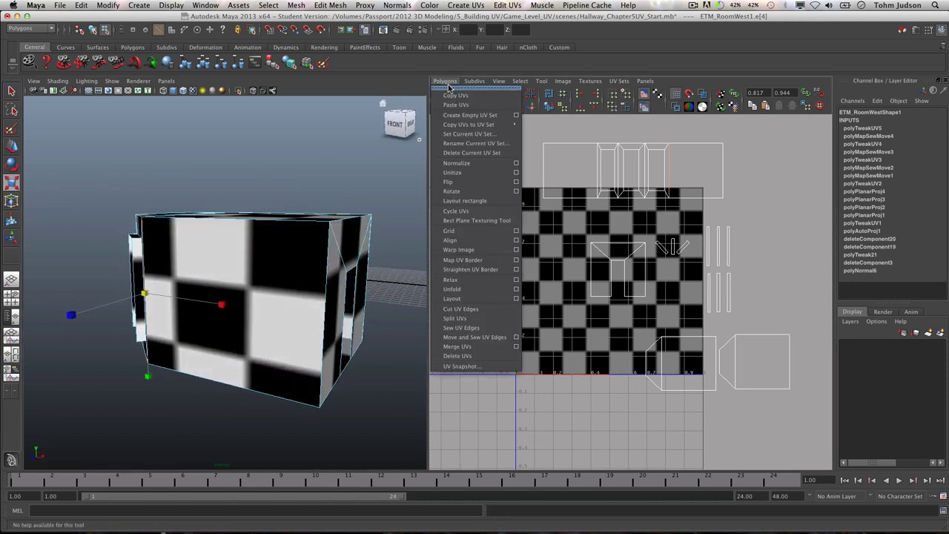
click(467, 309)
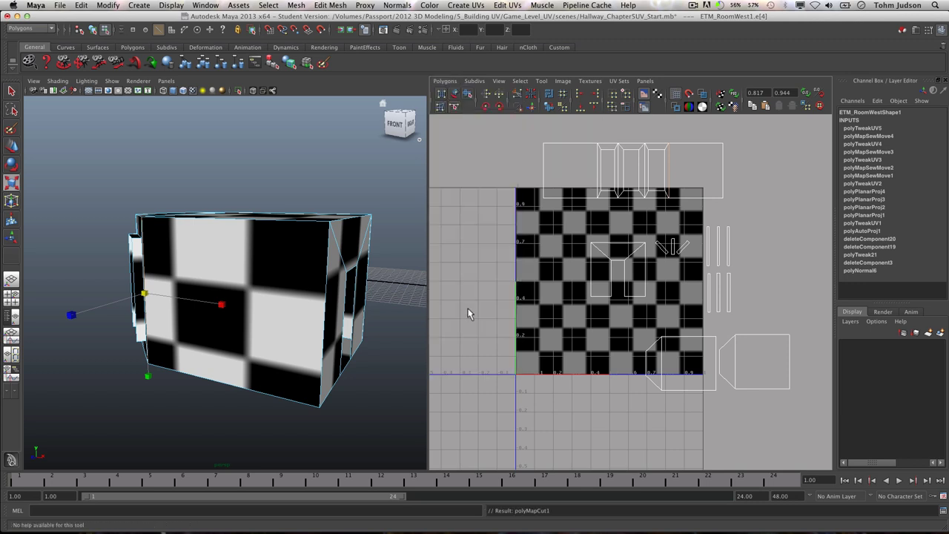
- Try to join the strip's cut-off square to the doorway shell's right edge with Move and Sew UV Edges
mouse_move(717, 161)
right_down()
mouse_move(752, 159)
mouse_move(635, 131)
mouse_move(716, 155)
right_up()
click(591, 278)
key(r)
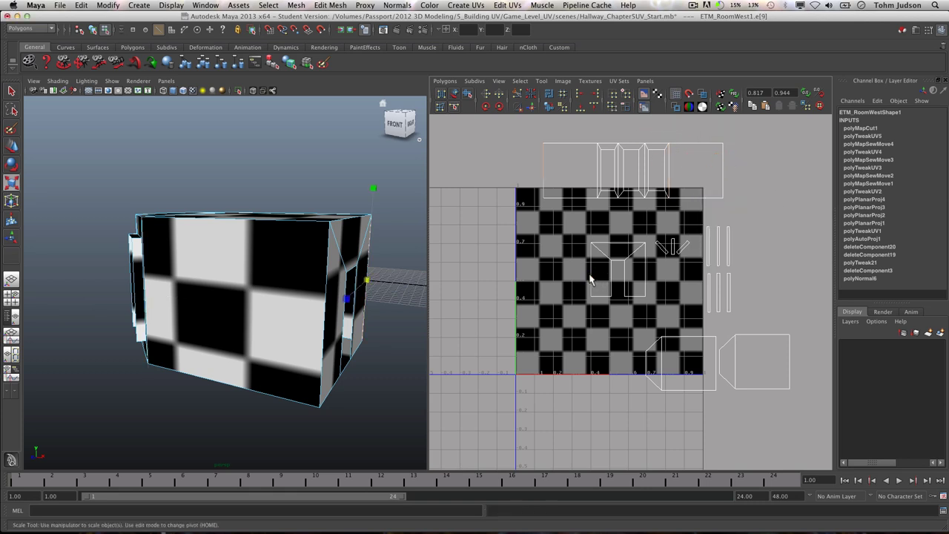
click(544, 164)
click(646, 275)
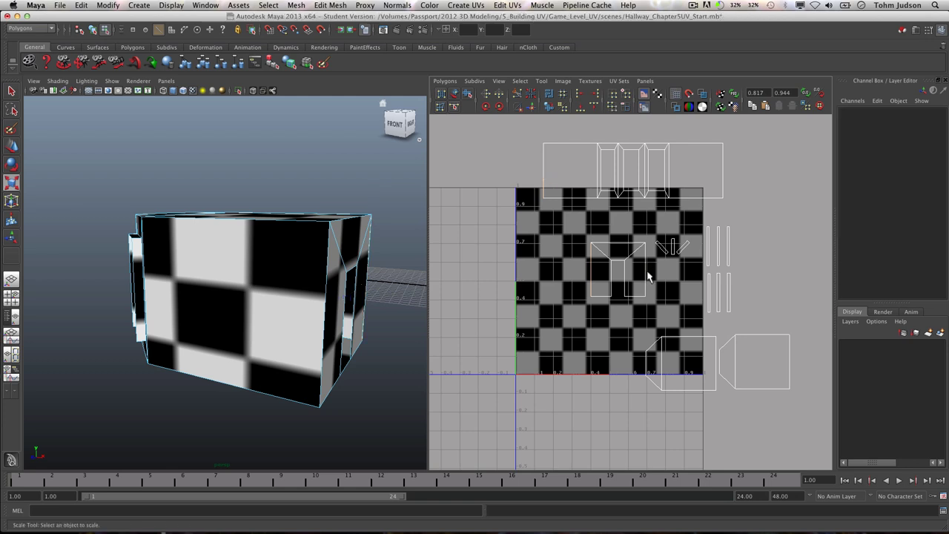
click(647, 272)
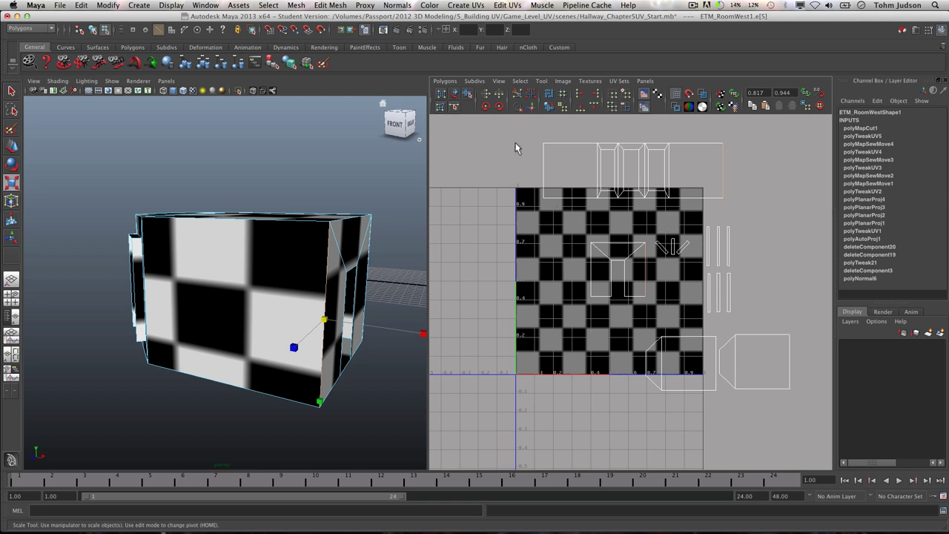
click(445, 80)
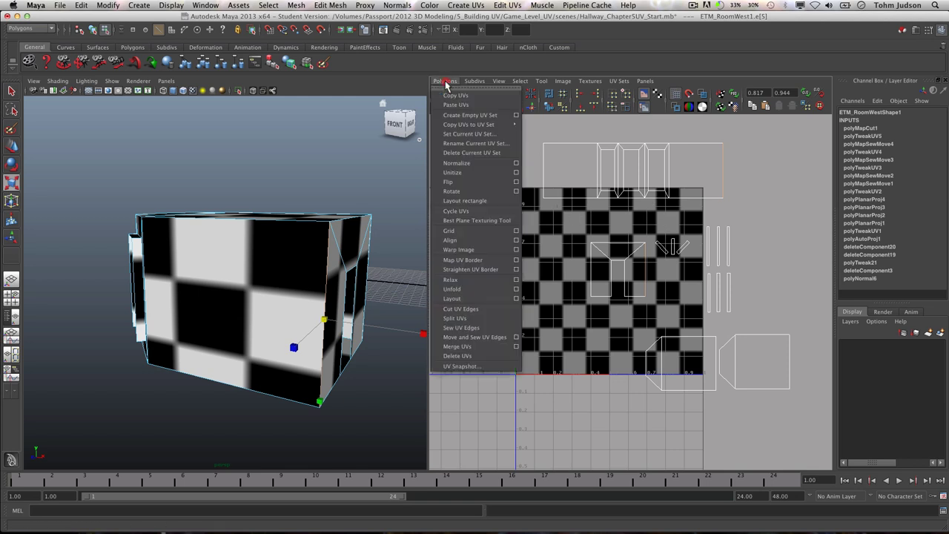
click(475, 337)
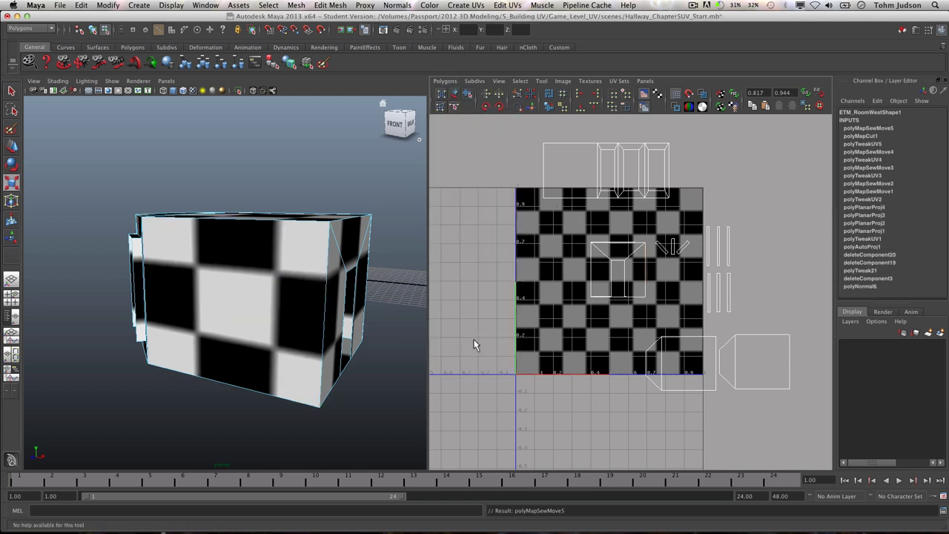
- Undo the move-and-sew of the cut-off square onto the doorway shell
drag(608, 261, 647, 300)
right_drag(611, 275, 648, 276)
click(554, 248)
click(646, 298)
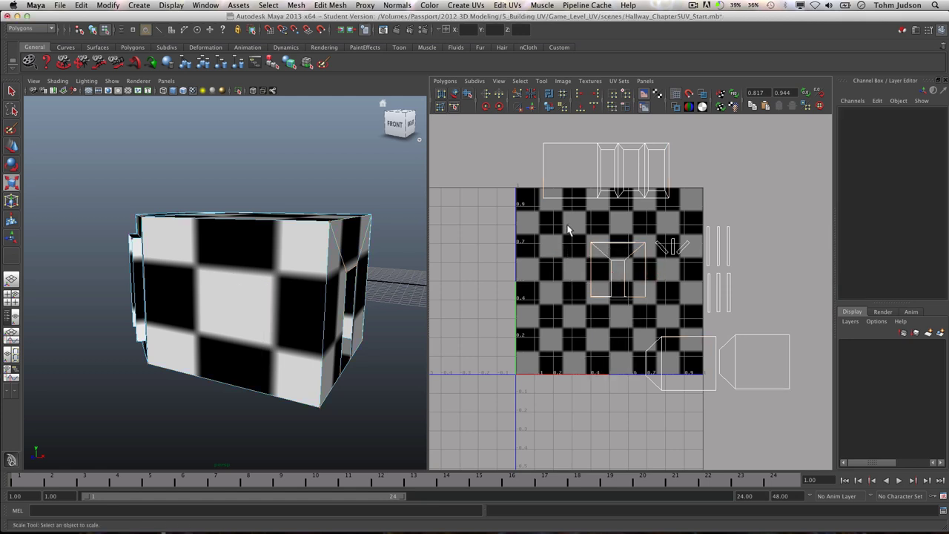
click(641, 299)
click(546, 286)
key(z)
key(z)
key(z)
key(z)
key(z)
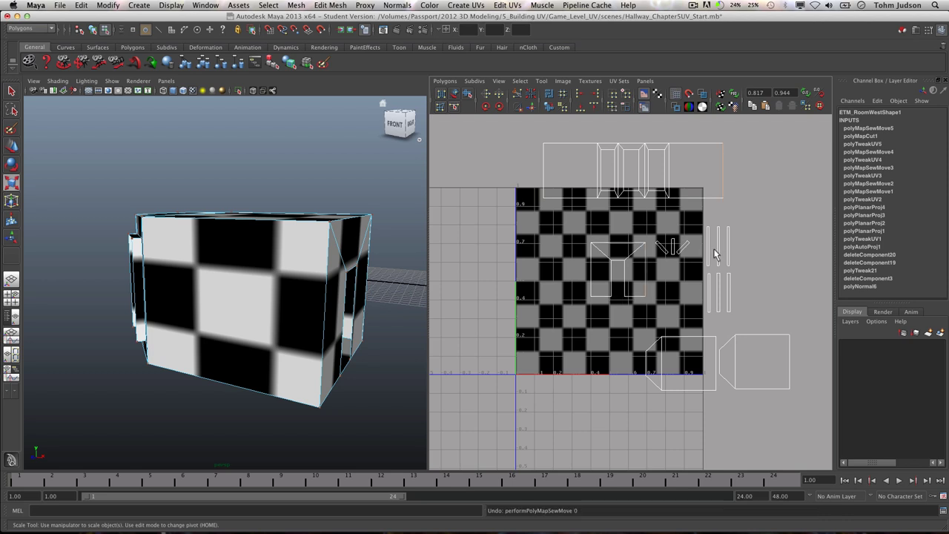
- Move the doorway shell horizontally to the left side of the 0–1 square and hide the checker image behind the UVs
drag(577, 236, 653, 308)
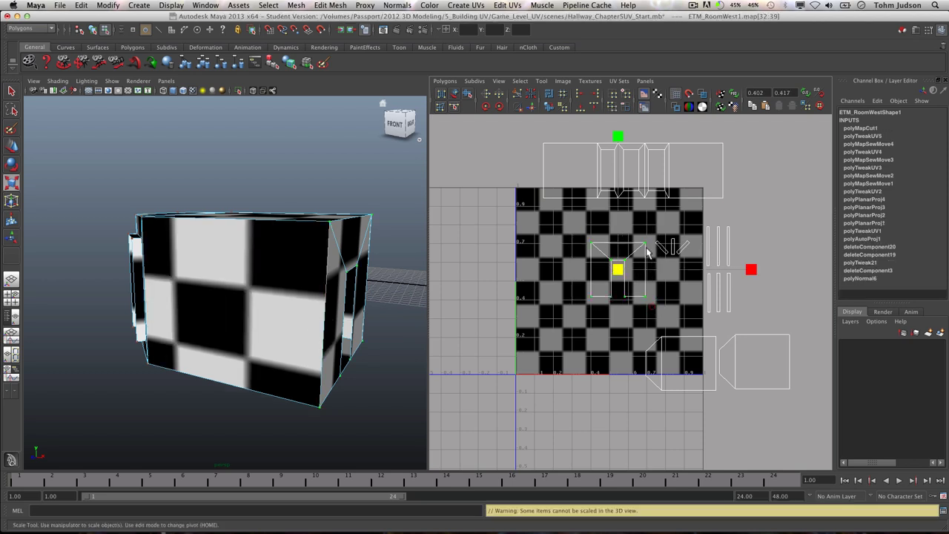
key(w)
drag(671, 273, 602, 271)
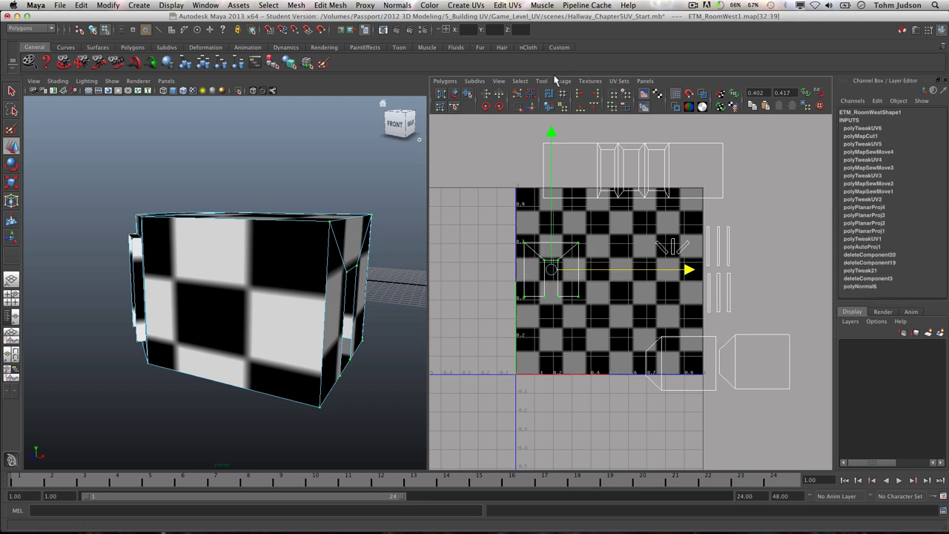
click(557, 80)
click(569, 95)
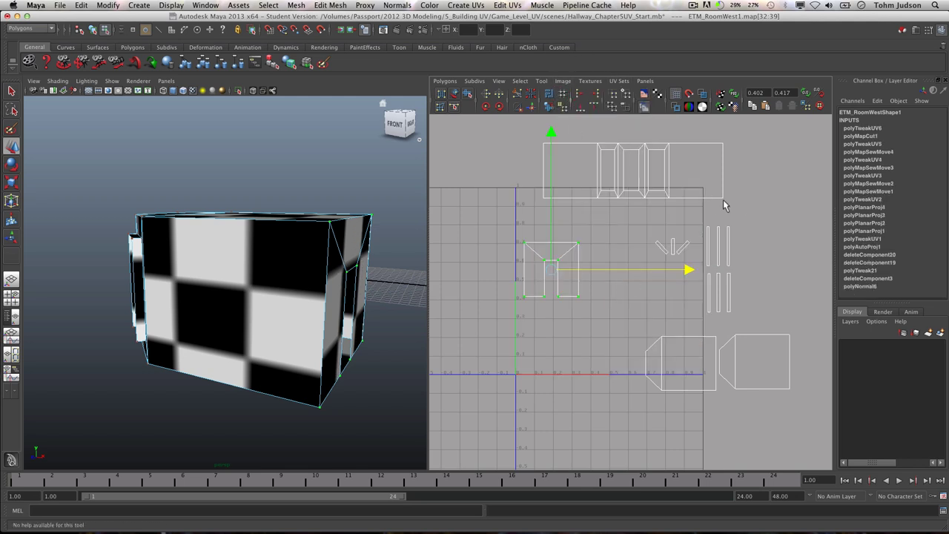
- Move the cut-off square shell down from the wall strip to just right of the doorway shell
click(593, 281)
right_drag(576, 270, 583, 257)
click(578, 267)
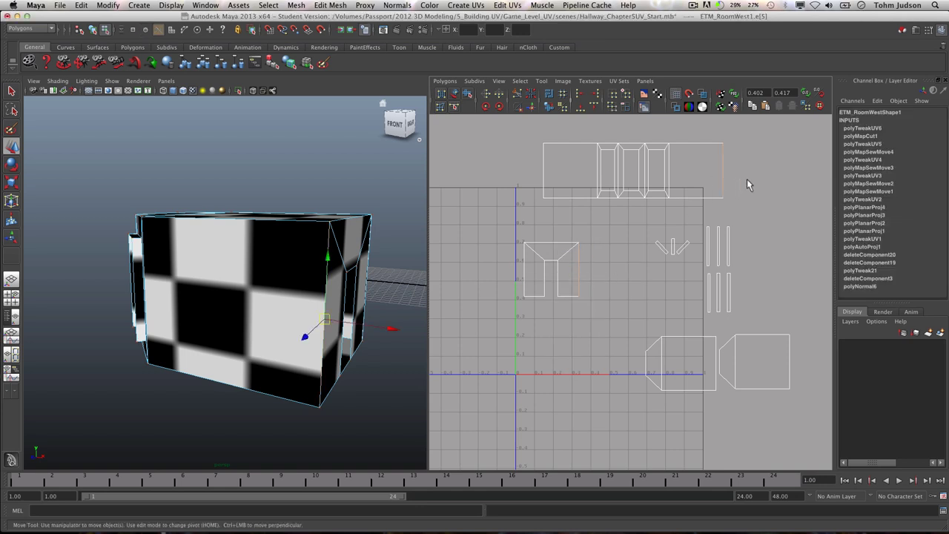
click(717, 202)
right_drag(722, 198, 733, 200)
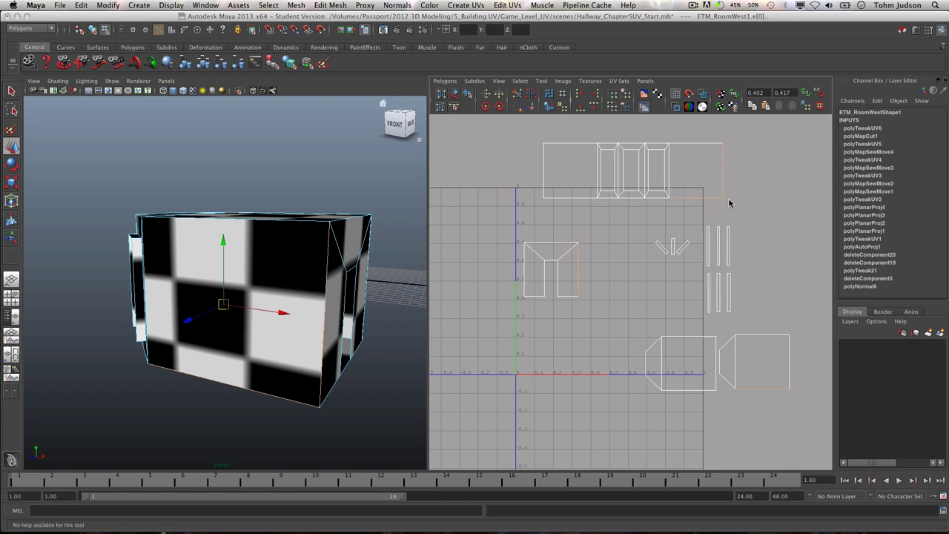
click(721, 198)
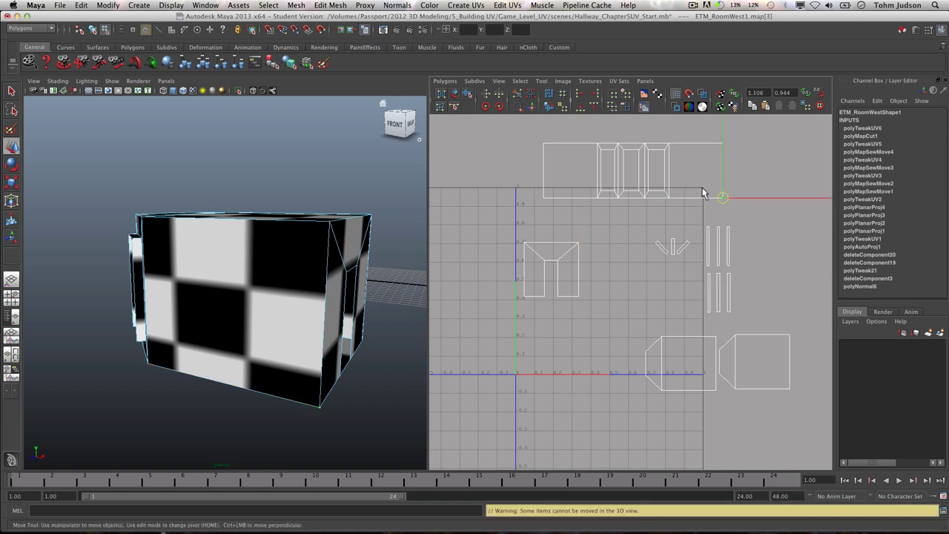
ctrl+right_drag(709, 197, 741, 185)
drag(697, 136, 677, 291)
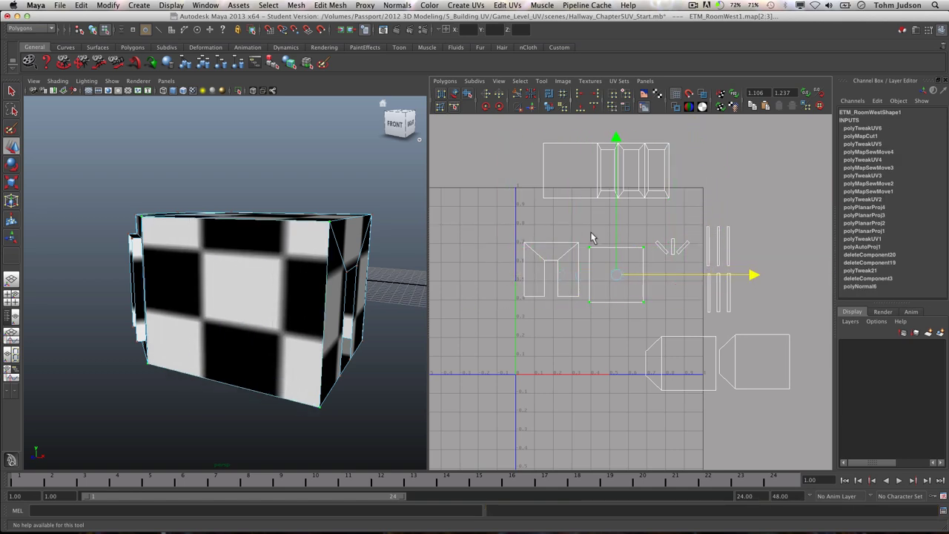
- Flip the square shell in the U direction so its matching edge faces the doorway shell
click(578, 243)
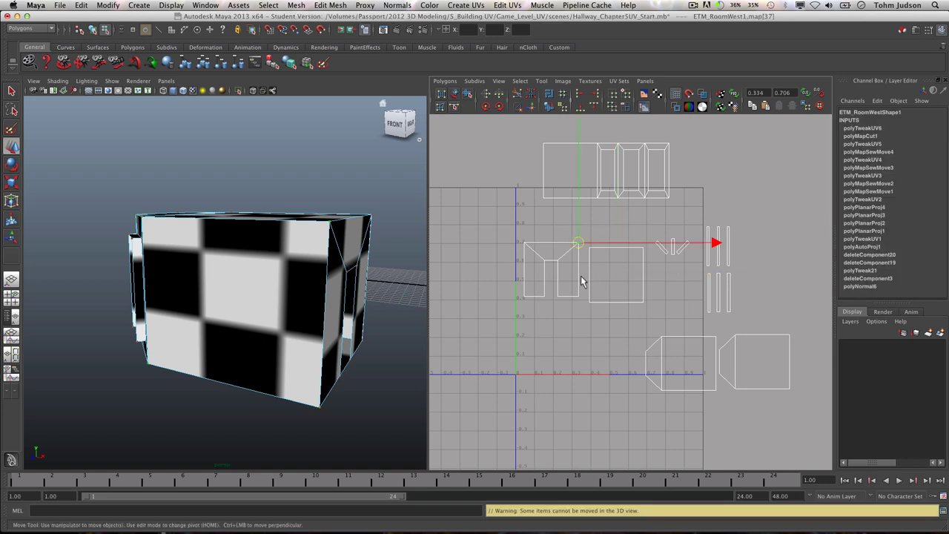
click(634, 242)
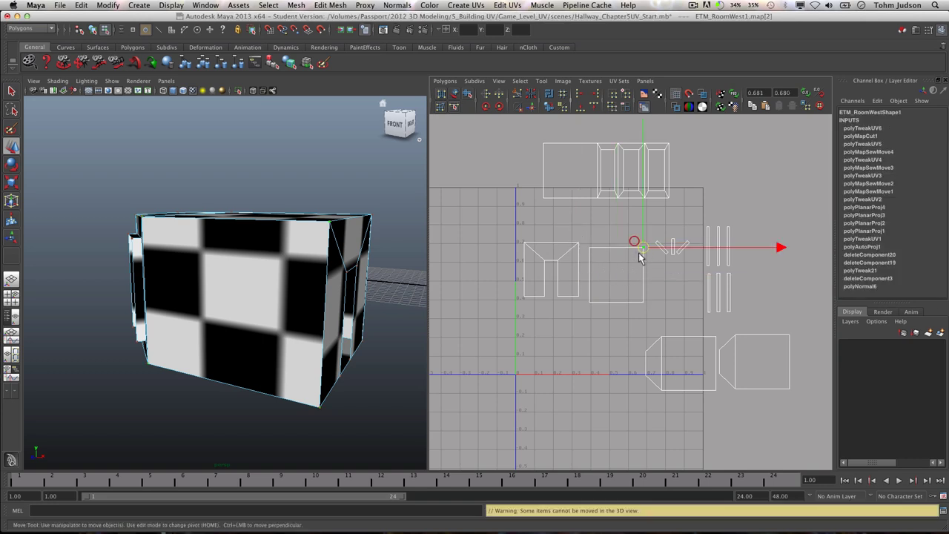
click(609, 235)
click(642, 253)
drag(591, 238, 652, 315)
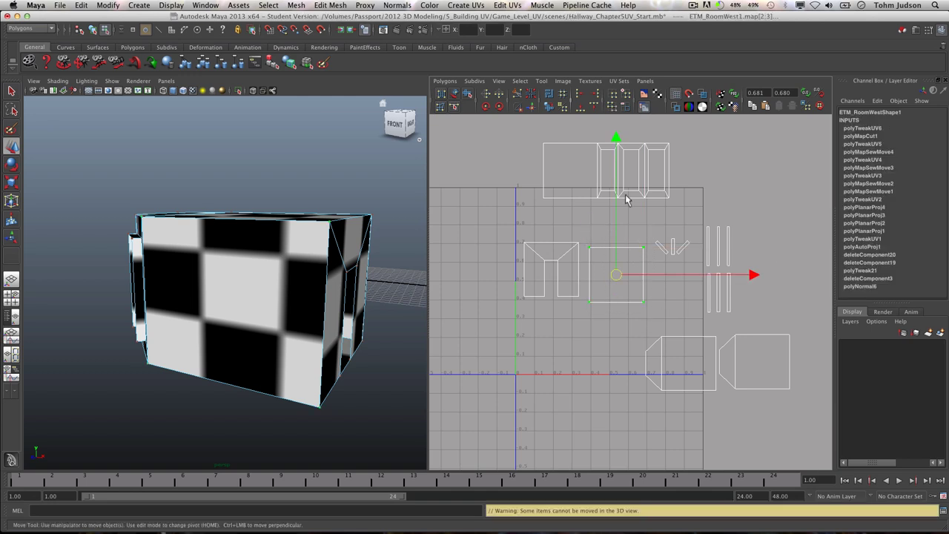
click(486, 94)
click(583, 245)
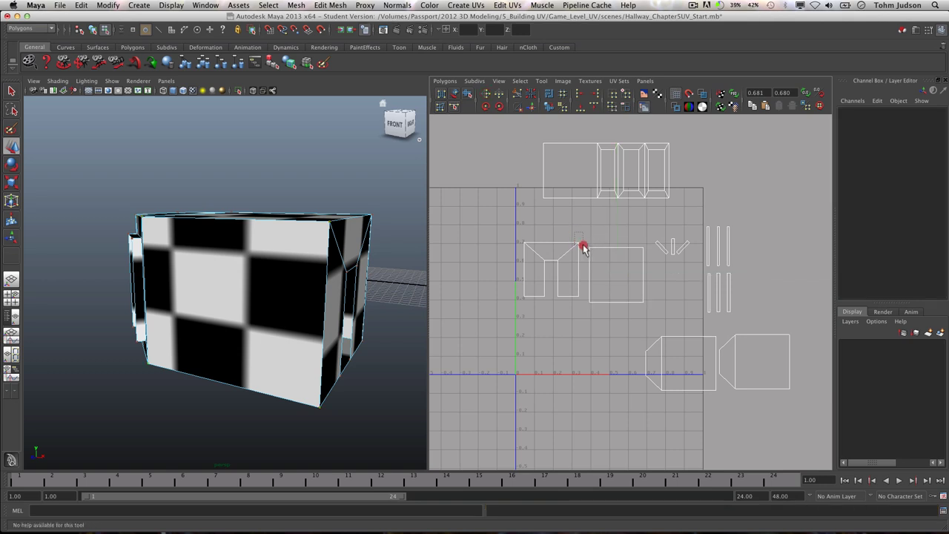
drag(585, 245, 595, 258)
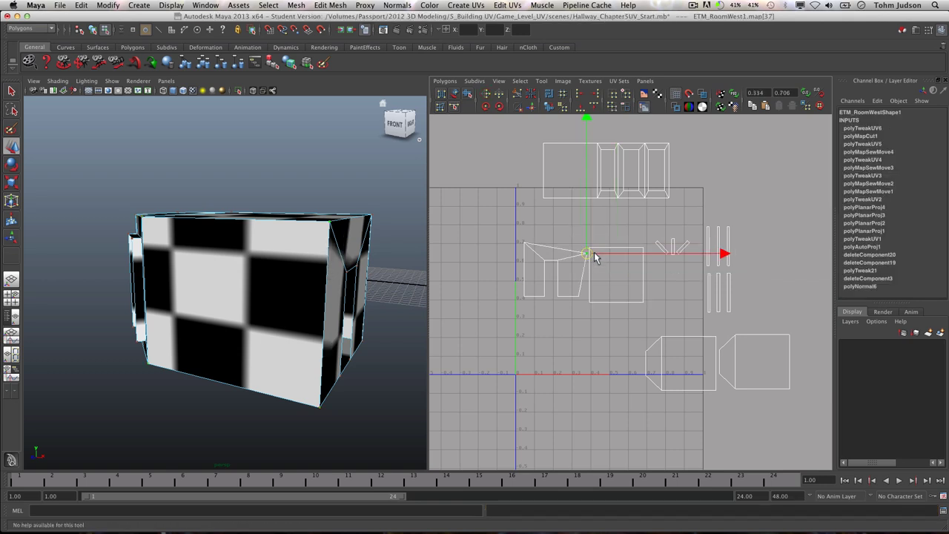
key(z)
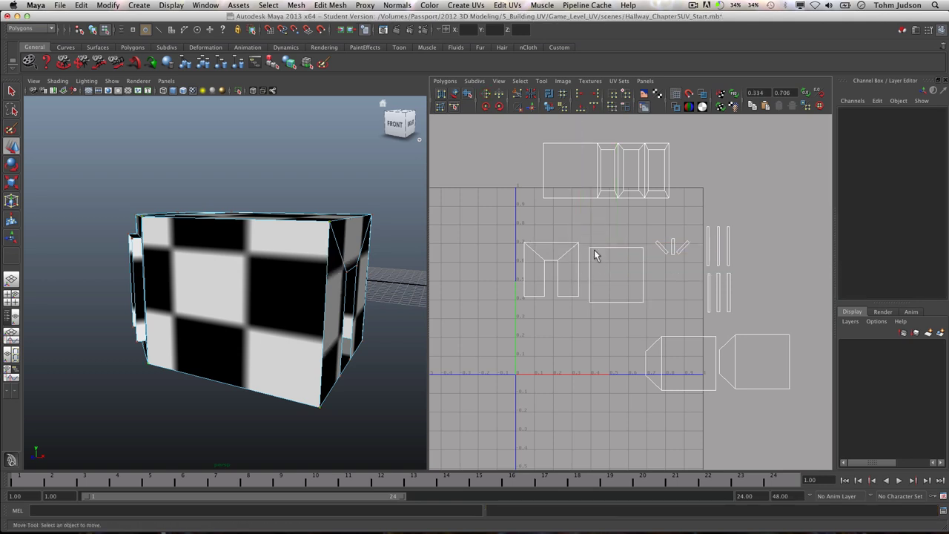
- Join the flipped square shell to the doorway shell along their shared vertical edge with Move and Sew UV Edges
click(604, 244)
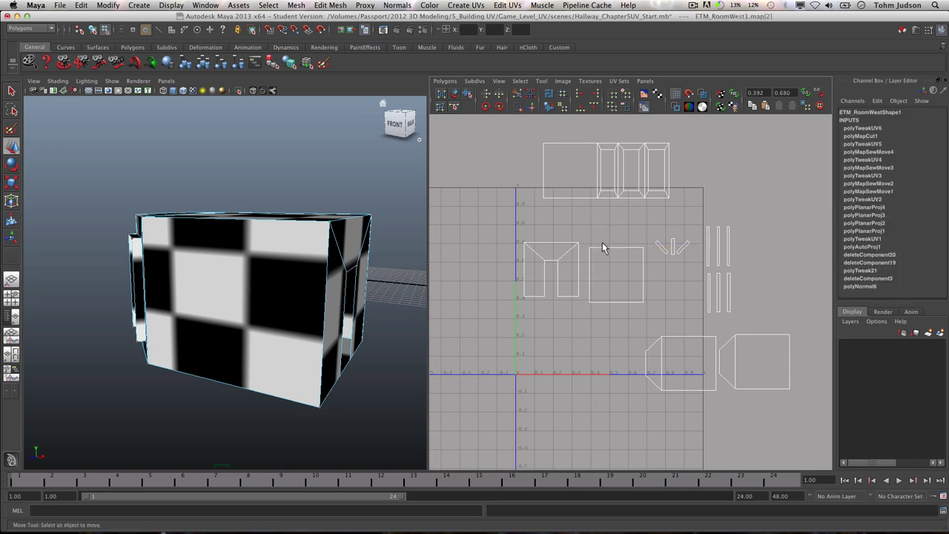
right_click(593, 272)
click(593, 251)
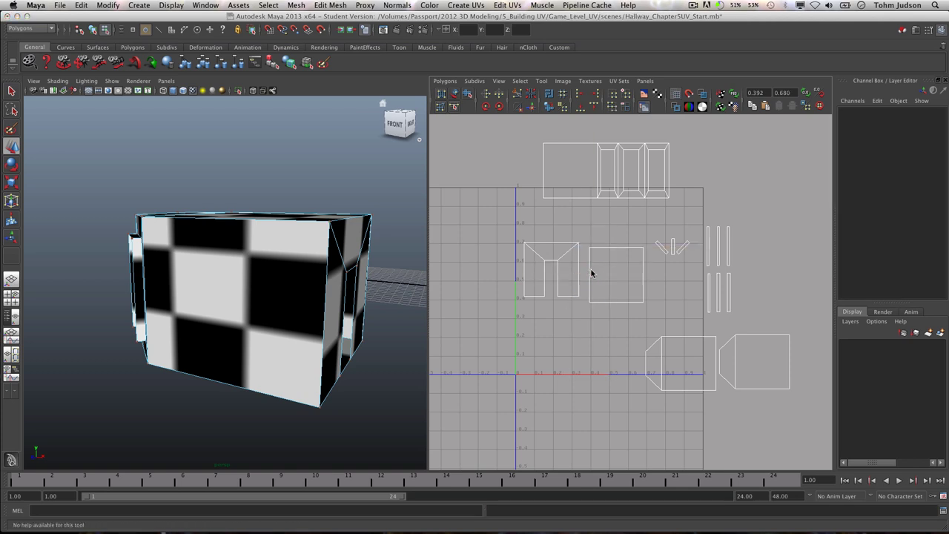
right_drag(594, 263, 589, 255)
click(590, 272)
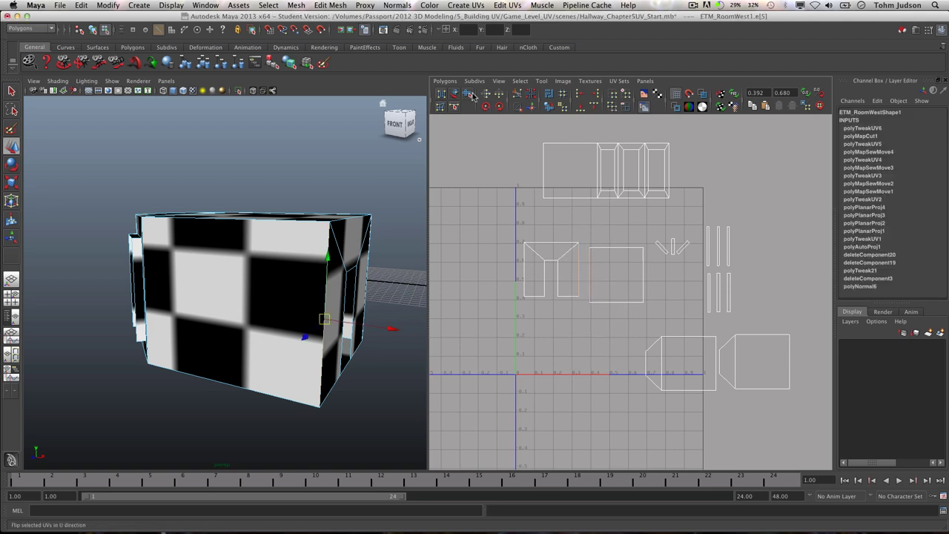
click(445, 81)
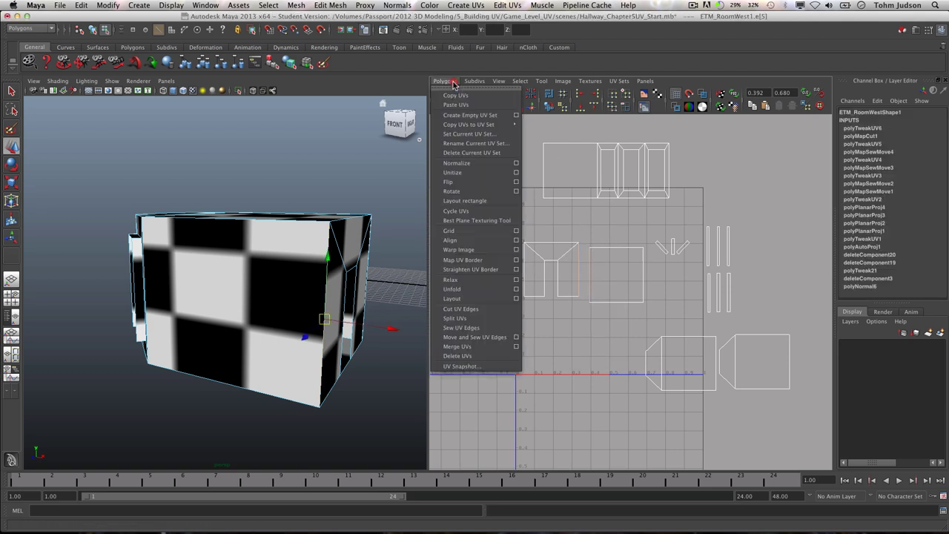
click(483, 337)
click(584, 343)
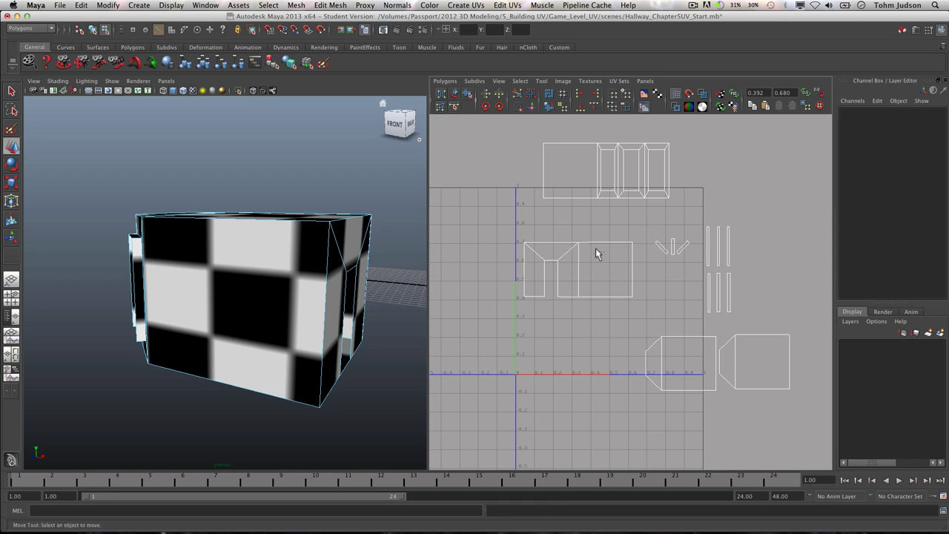
- Move the wall strip shell's UVs straight down to the upper edge of the 0–1 square
drag(549, 144, 690, 215)
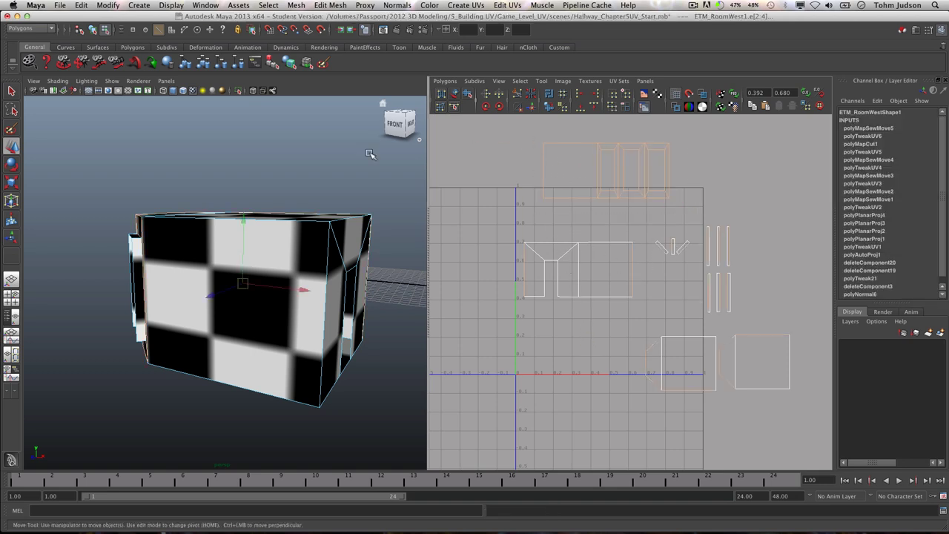
click(12, 145)
right_drag(552, 209, 589, 195)
drag(524, 131, 697, 210)
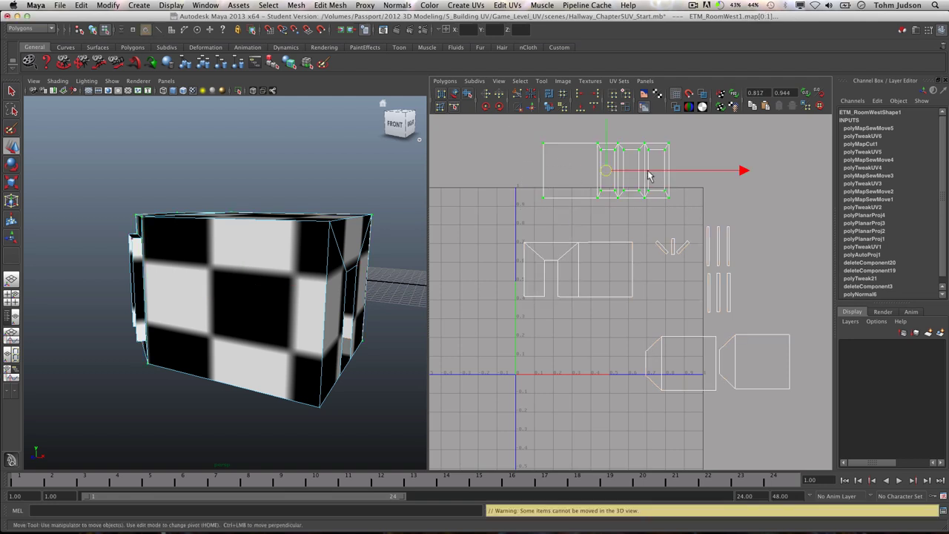
right_drag(605, 132, 608, 144)
drag(607, 133, 610, 166)
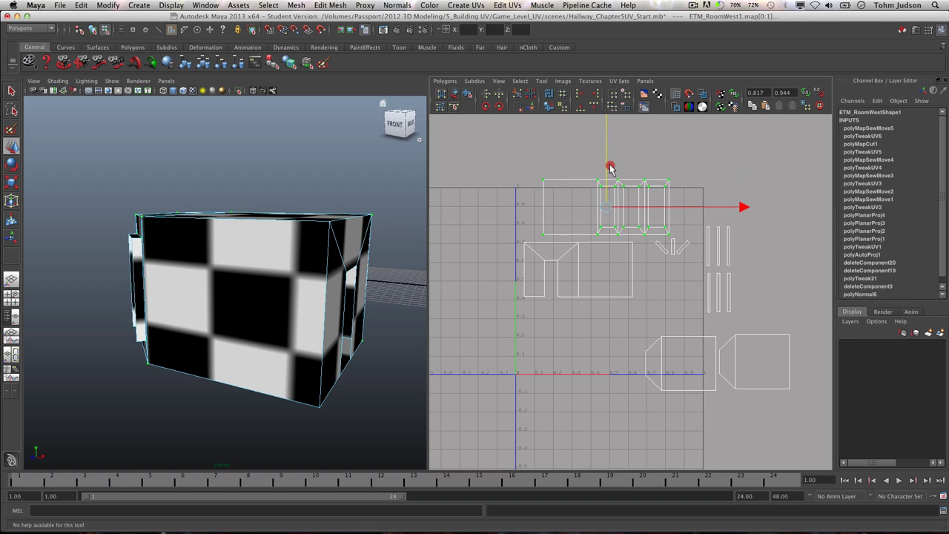
- Select the joined doorway shell's UVs and move them down slightly to widen the gap beneath the wall strip
drag(515, 244, 640, 309)
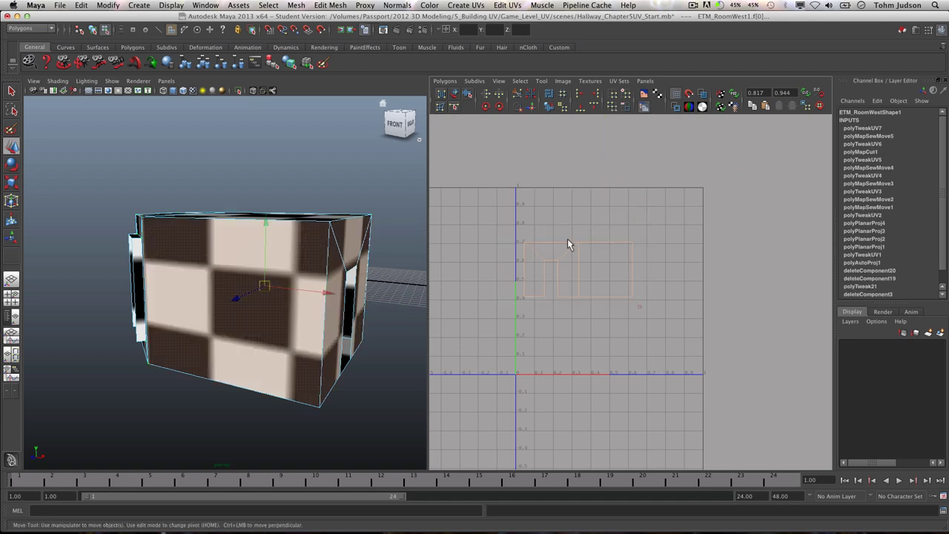
click(517, 329)
mouse_move(579, 267)
right_down()
mouse_move(570, 267)
mouse_move(584, 256)
right_up()
drag(565, 267, 634, 307)
drag(578, 201, 578, 218)
click(547, 175)
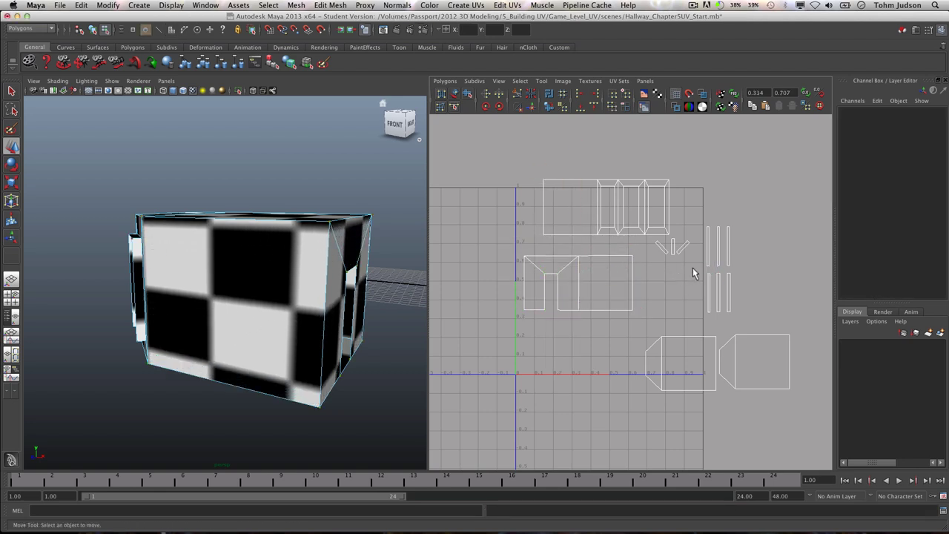
- Move the three small fanned shells outside the 0–1 square, beyond the thin strips, and lower the wall strip fully inside the square
drag(645, 239, 771, 247)
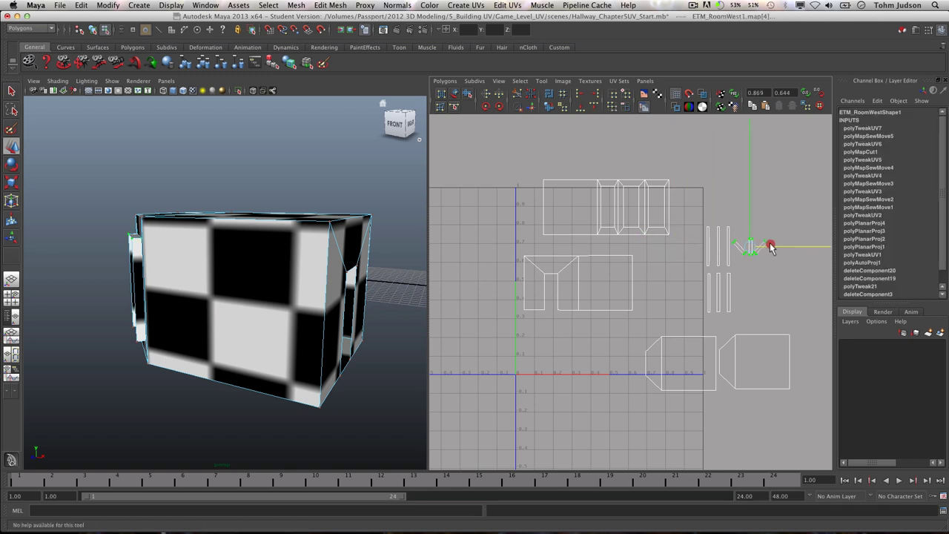
drag(528, 165, 676, 248)
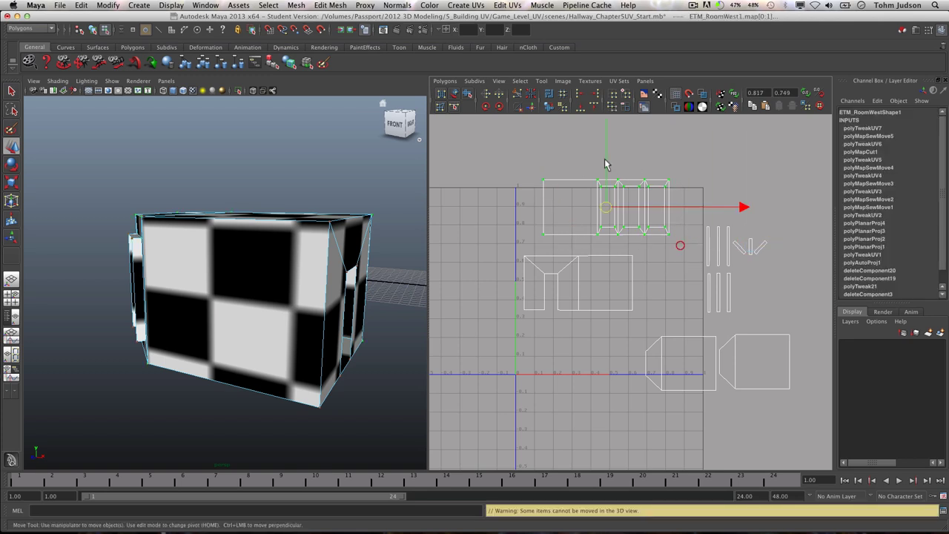
drag(606, 159, 606, 171)
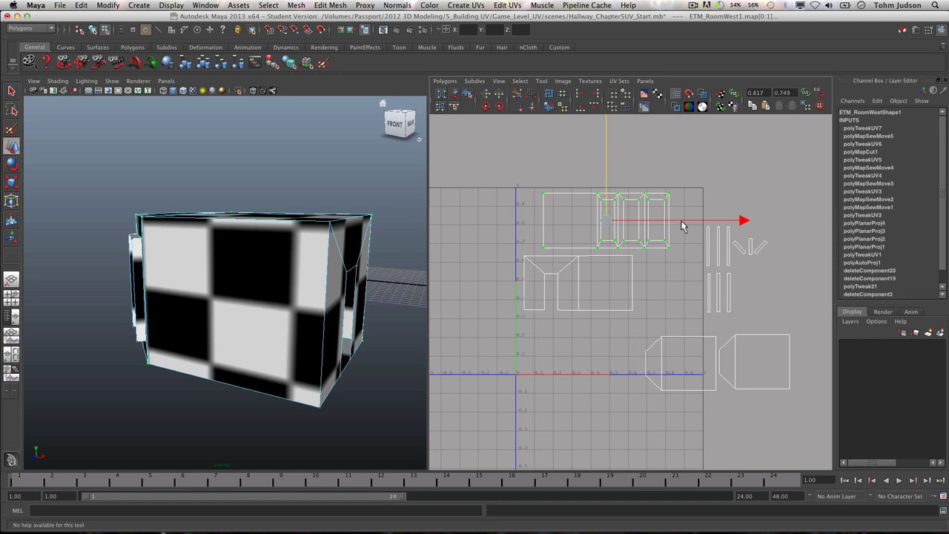
- Move the joined doorway shell across and up so it sits just below the wall strip with their outer edges aligned
drag(511, 254, 642, 318)
drag(626, 285, 654, 283)
drag(598, 257, 597, 249)
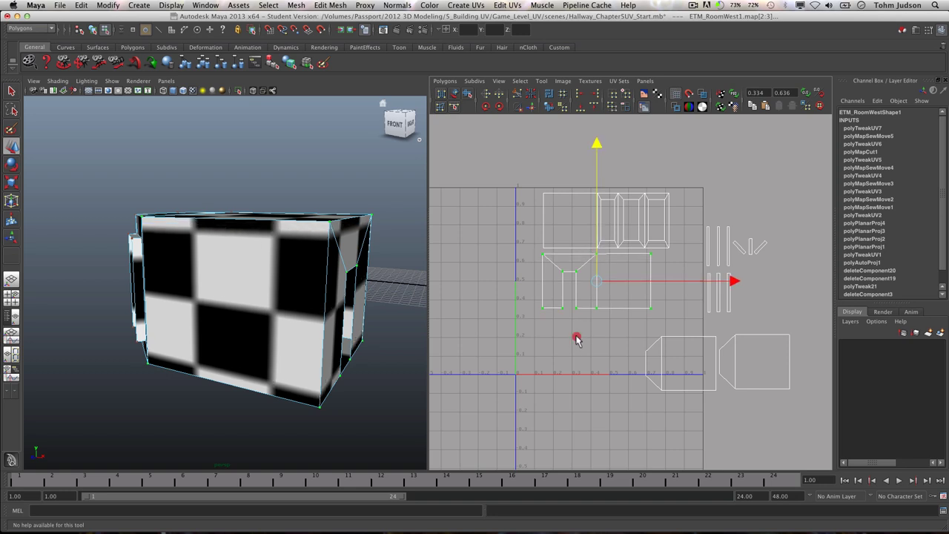
- Move the two angled-corner shells together into the lower part of the 0–1 square, beneath the doorway shell
drag(815, 426, 675, 351)
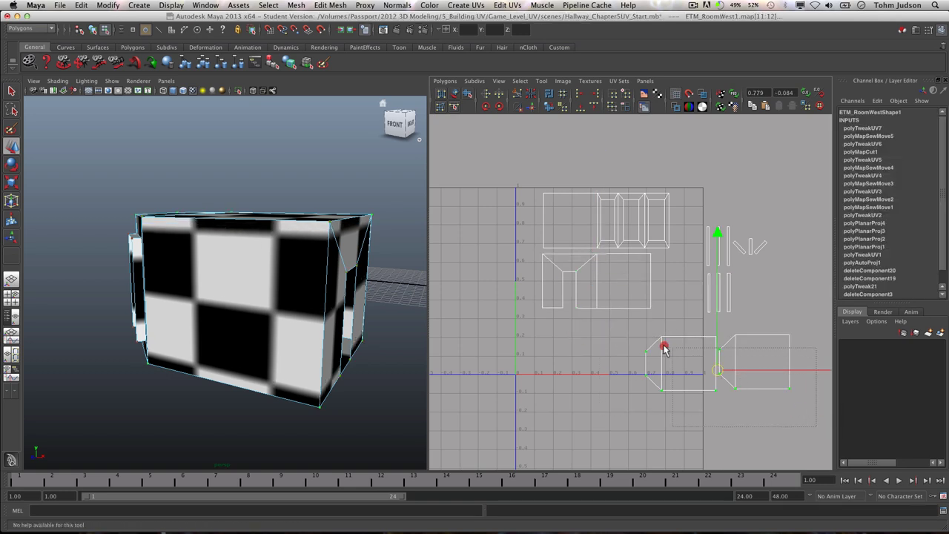
drag(802, 362, 696, 365)
drag(605, 316, 604, 296)
drag(688, 345, 694, 339)
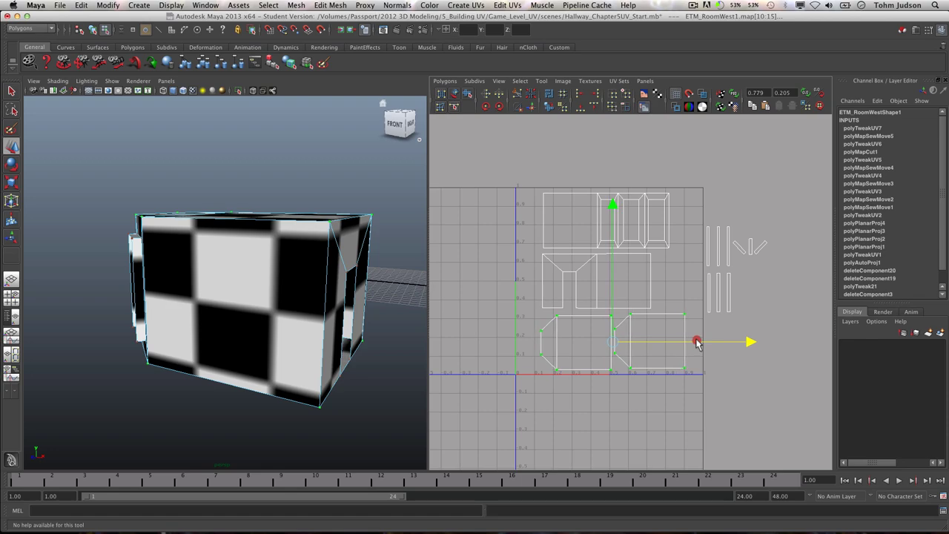
click(767, 291)
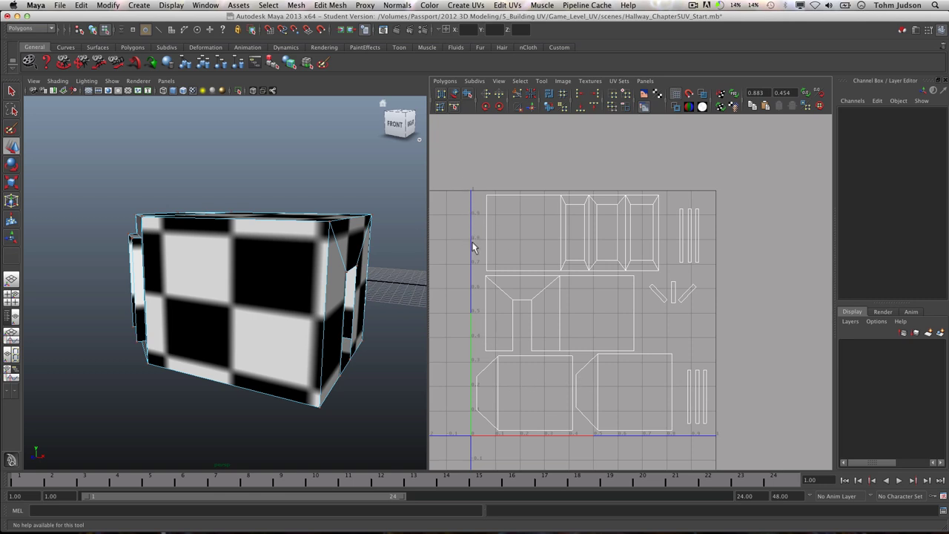
- Display the checker image behind the UVs to examine the packed layout, and hide it again
click(563, 81)
click(571, 95)
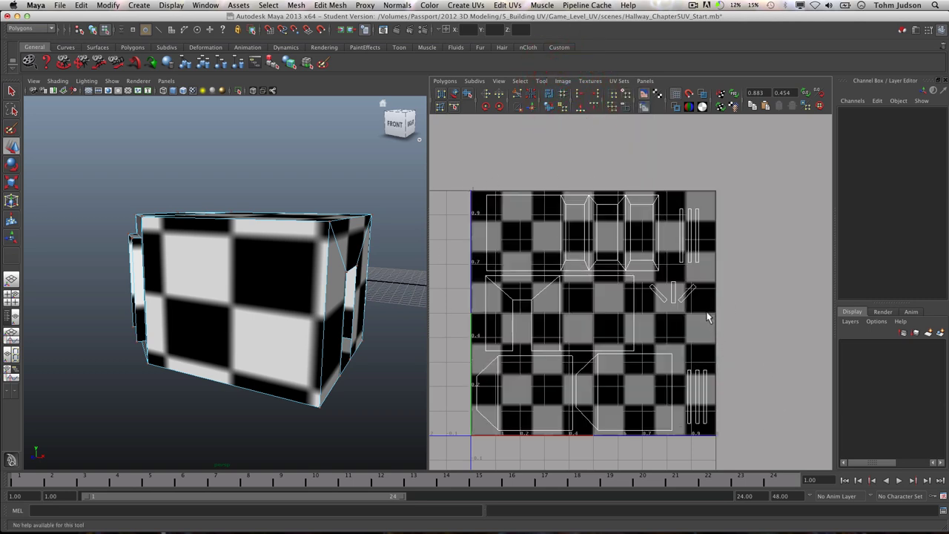
click(563, 81)
click(567, 102)
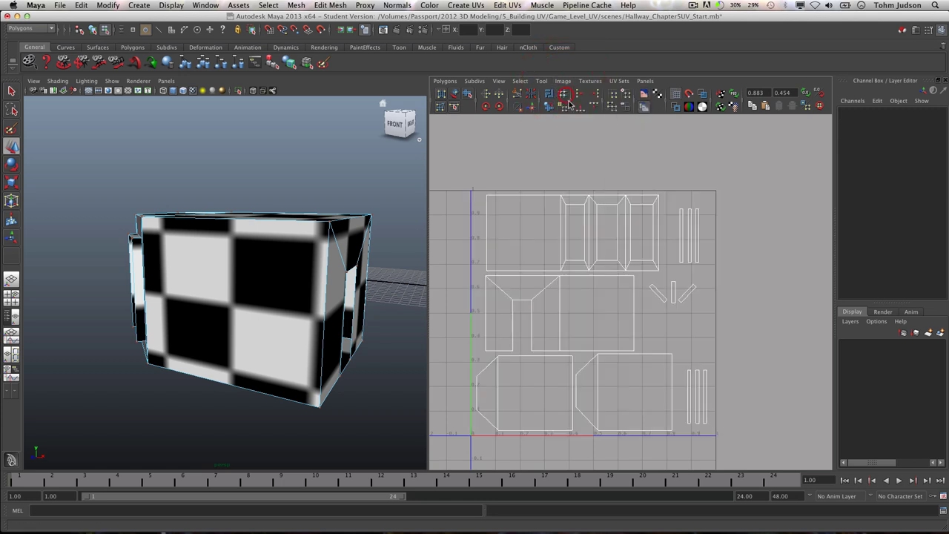
drag(464, 174, 746, 436)
click(779, 384)
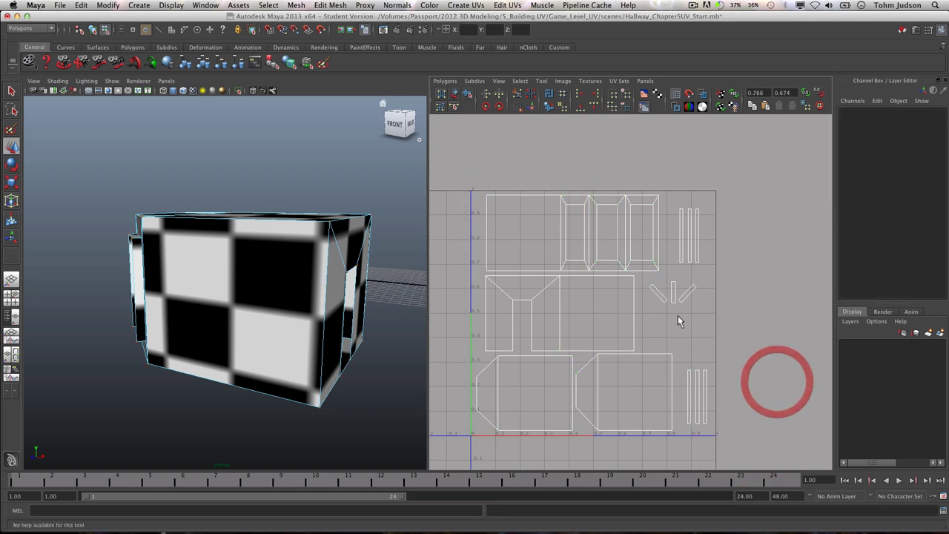